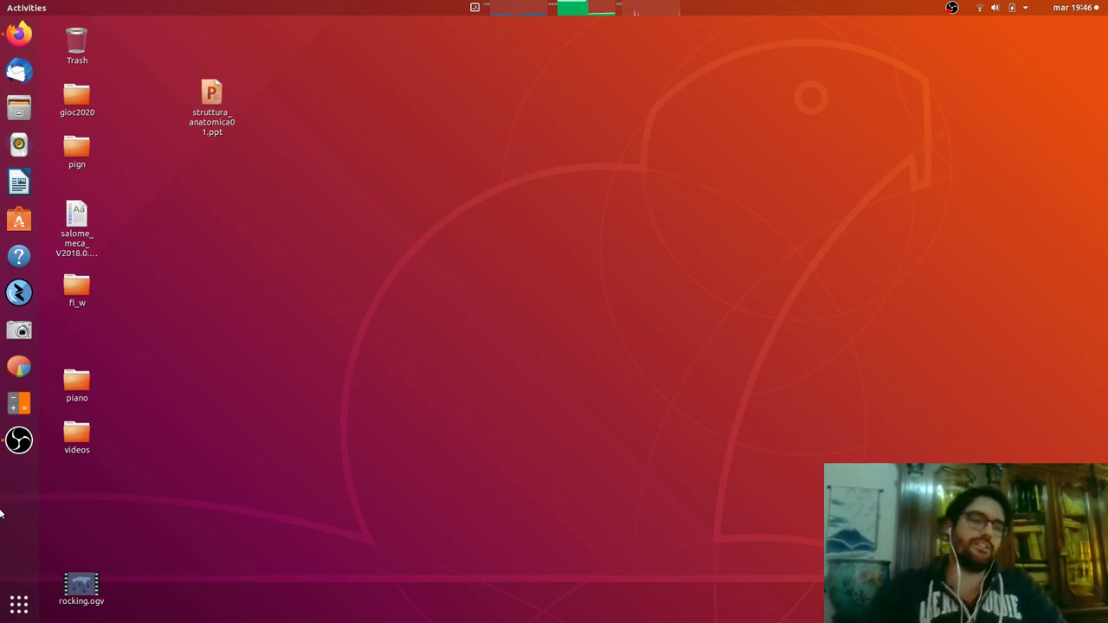
Browse the home directory to salome_meca/appli_V2019.0.3_universal in the file manager and show its contents as icons.
click(18, 112)
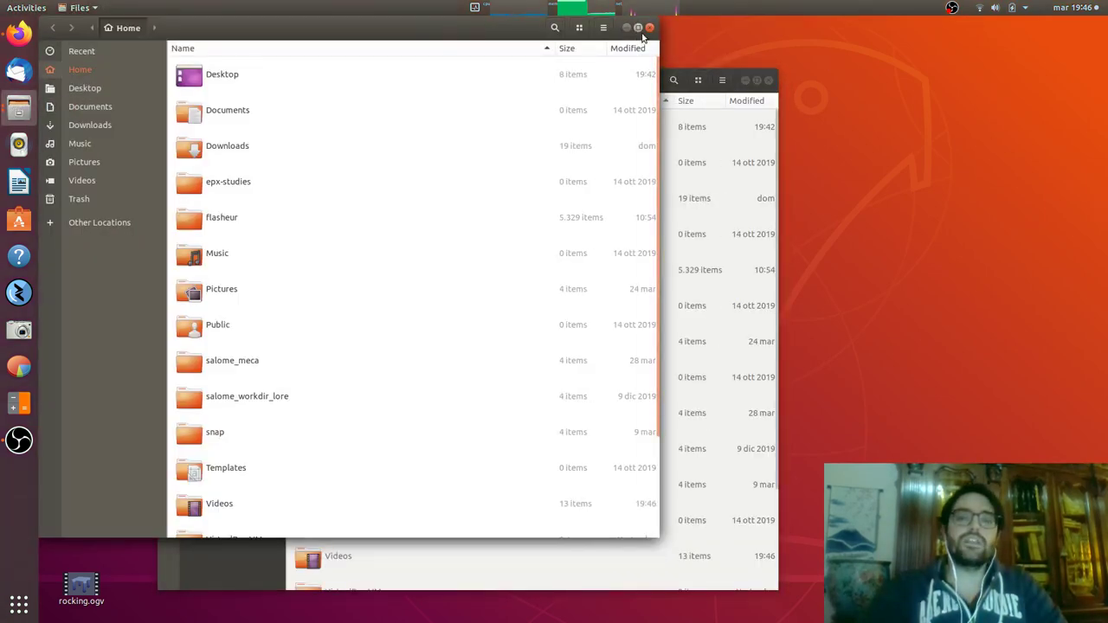
click(650, 27)
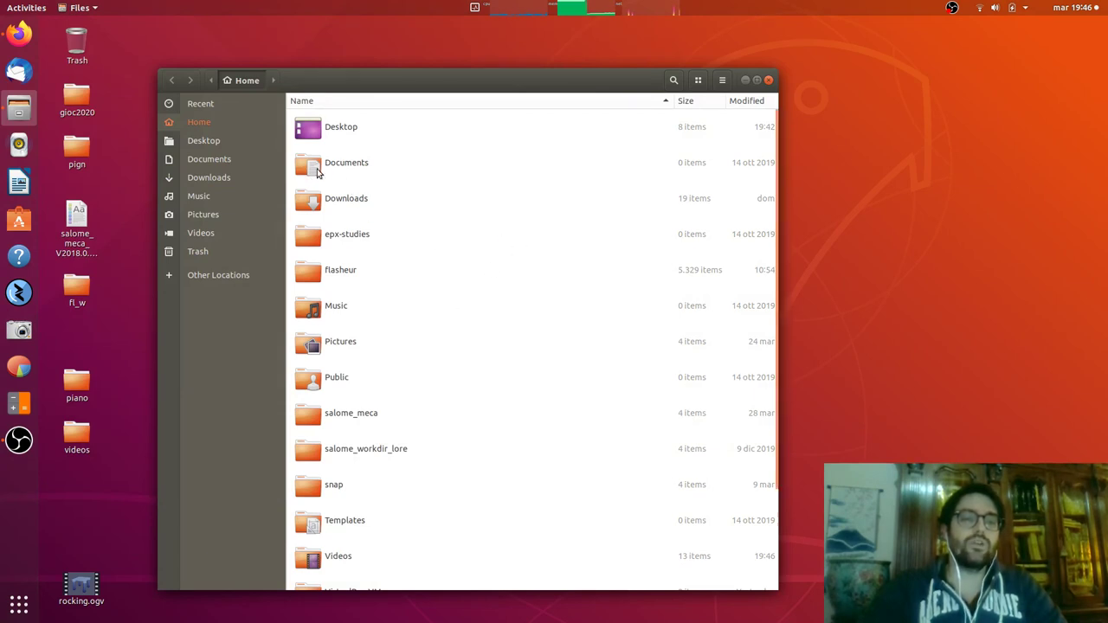
click(216, 126)
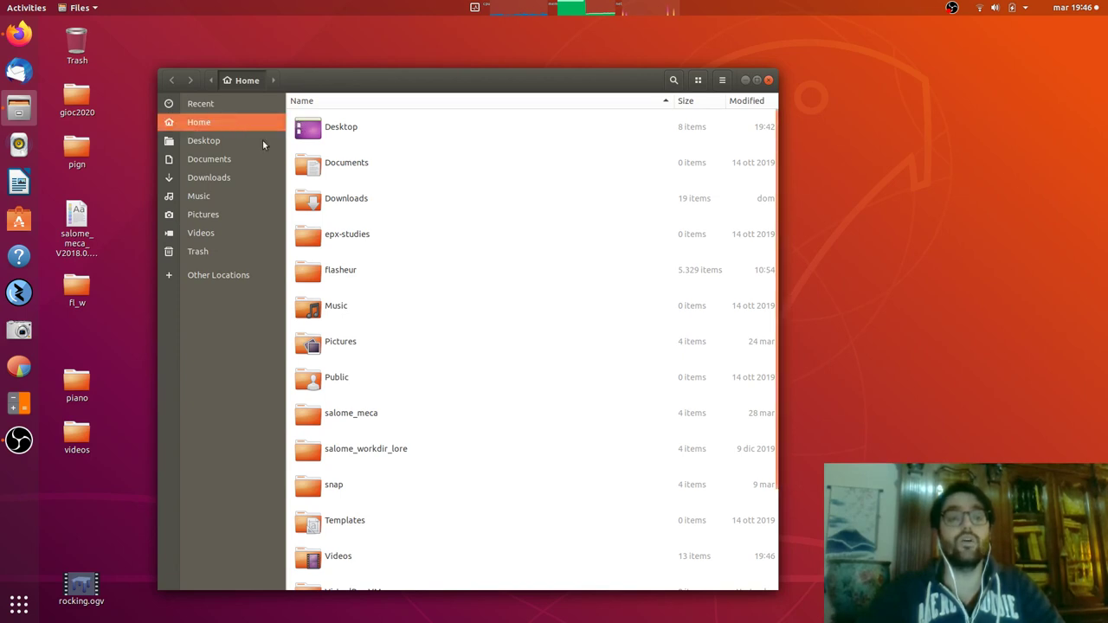
double_click(363, 419)
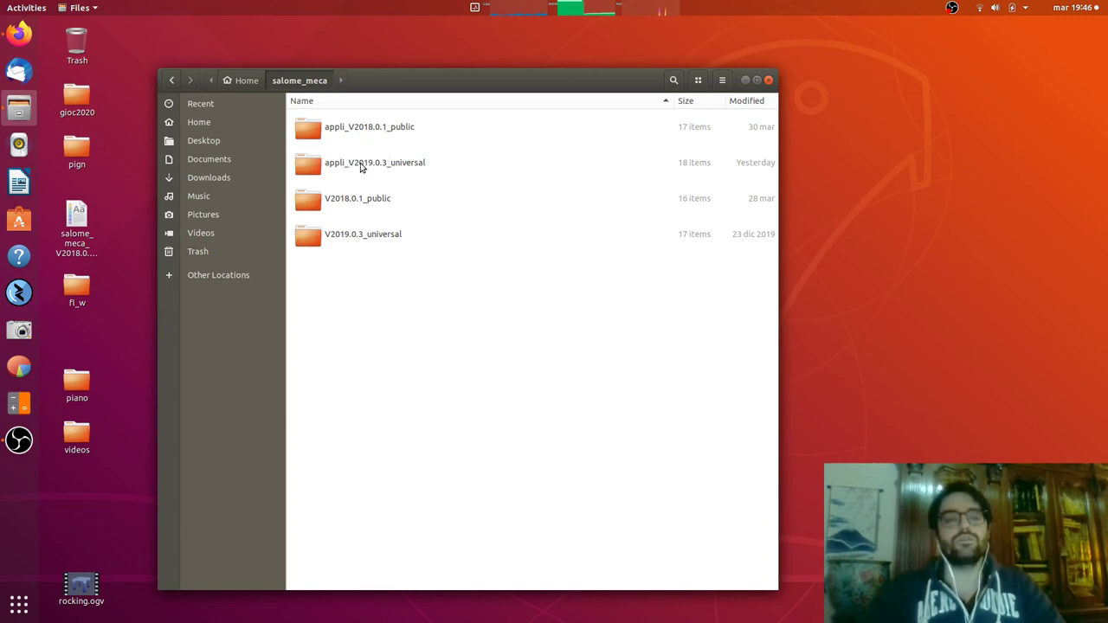
double_click(372, 164)
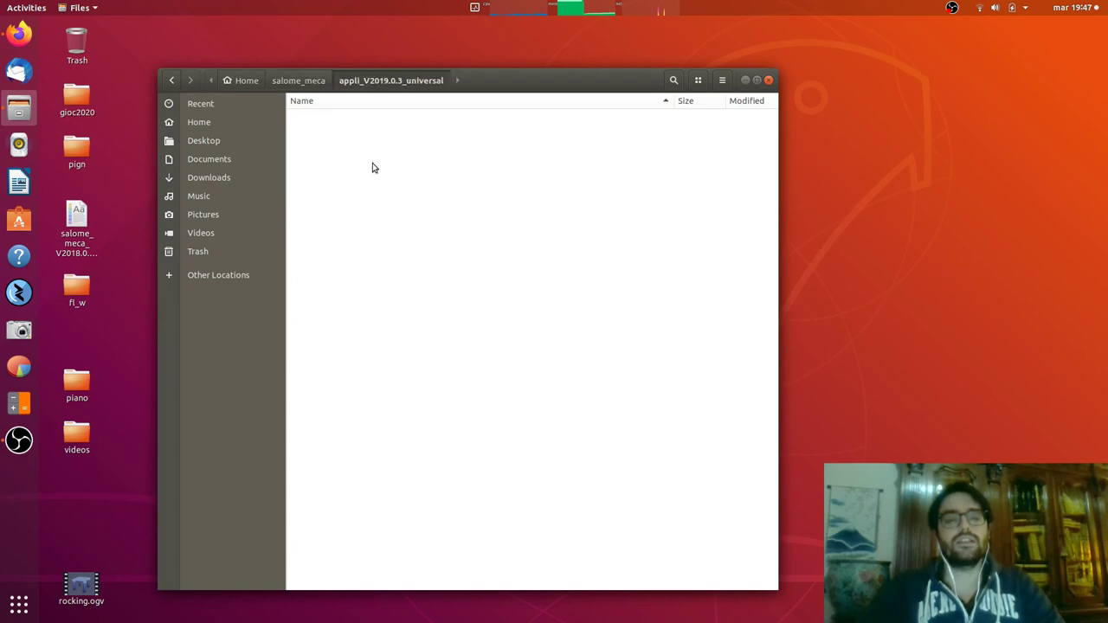
click(697, 79)
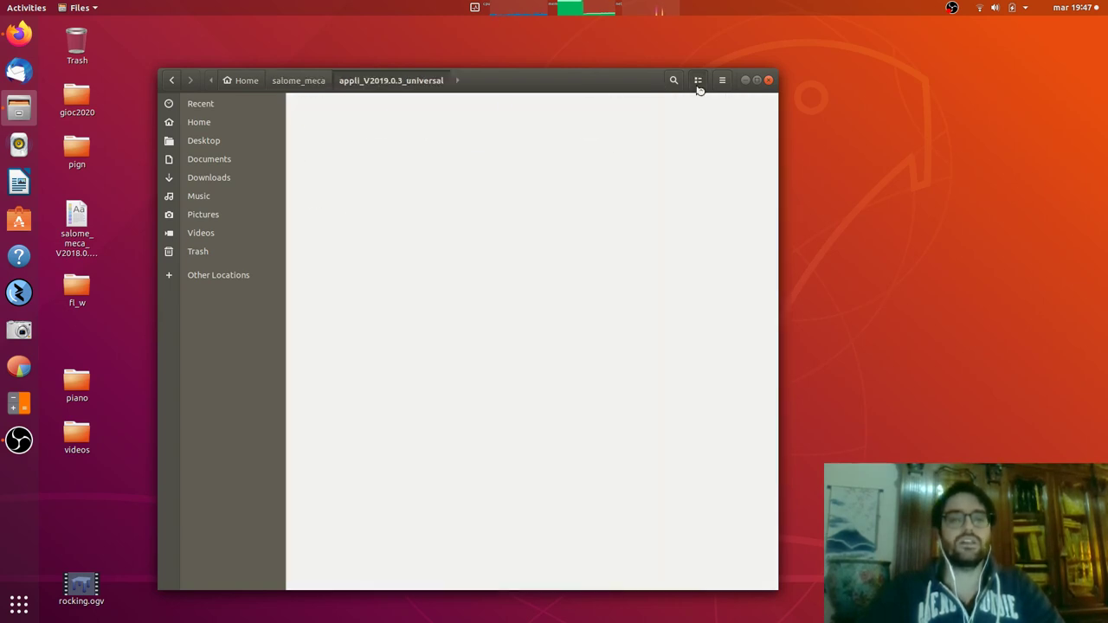
Open a terminal in the appli_V2019.0.3_universal folder and run ./salome to launch Salome-Meca.
right_click(538, 289)
click(578, 367)
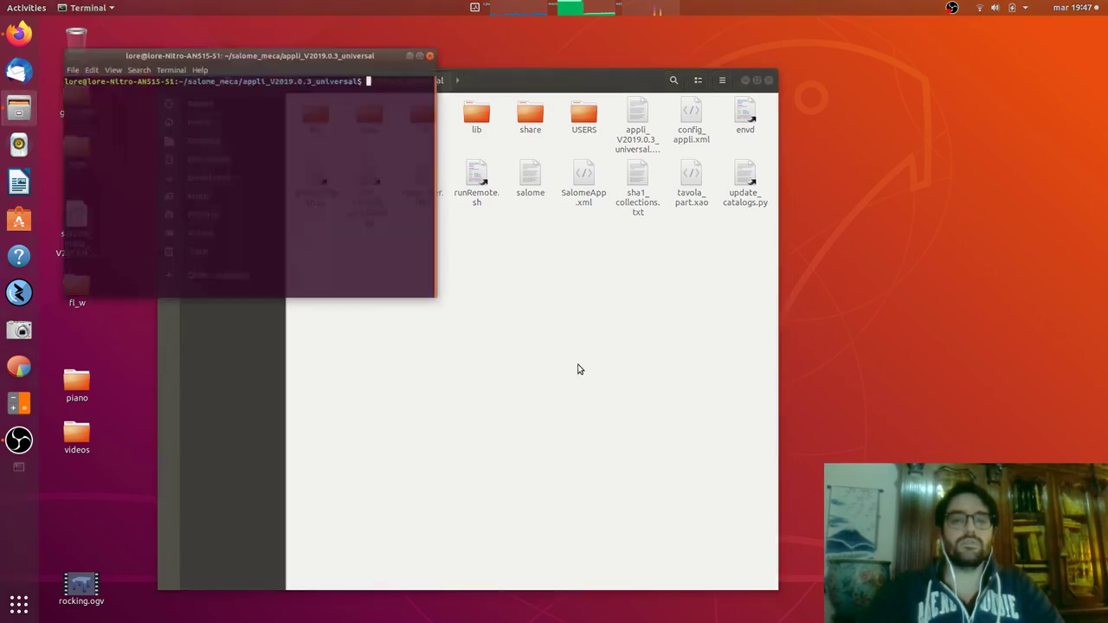
text(.)
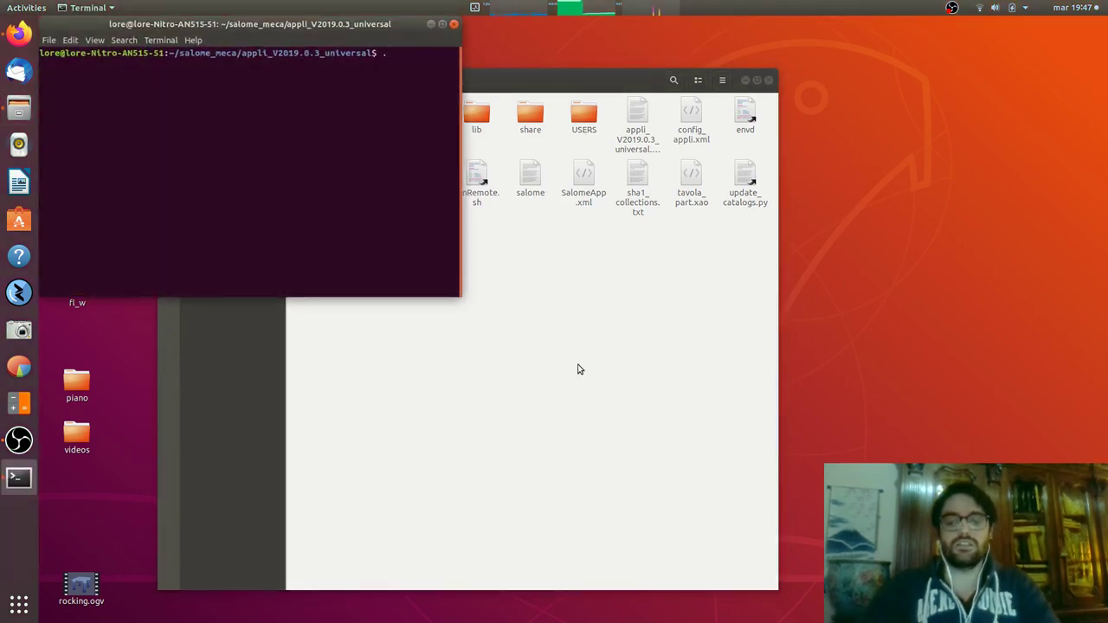
text(/salome)
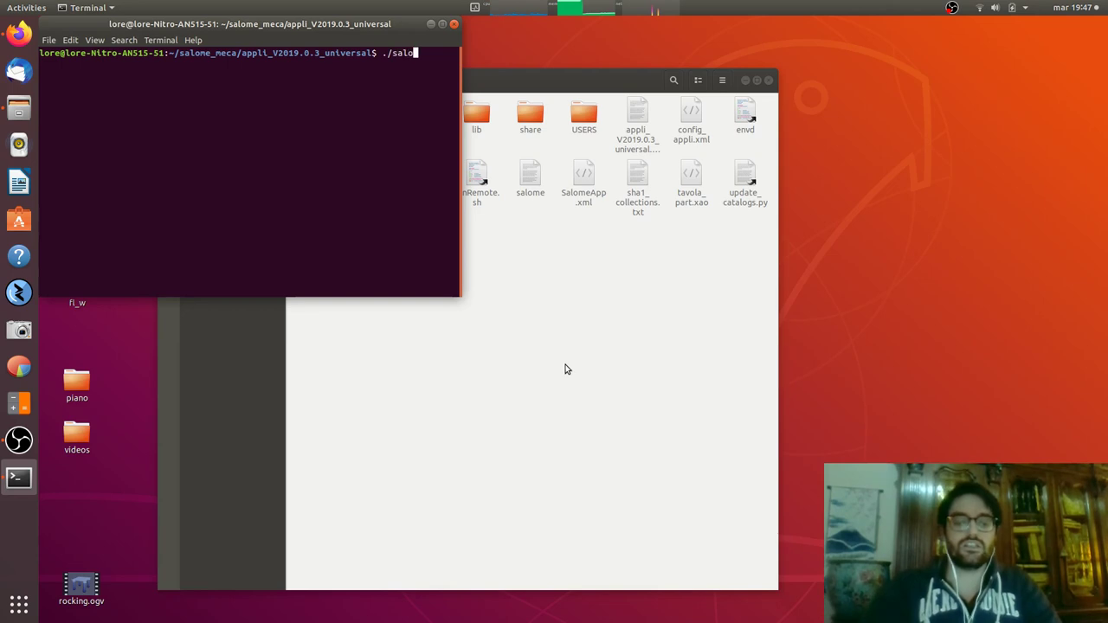
key(Return)
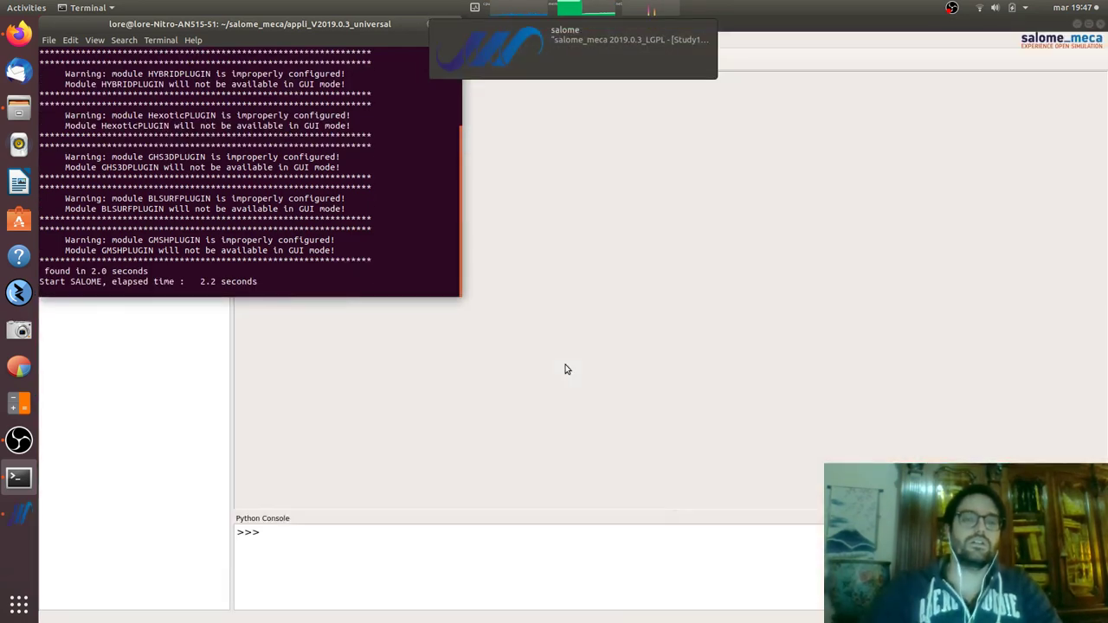
Switch to the Salome-Meca window and activate the Geometry module.
click(644, 195)
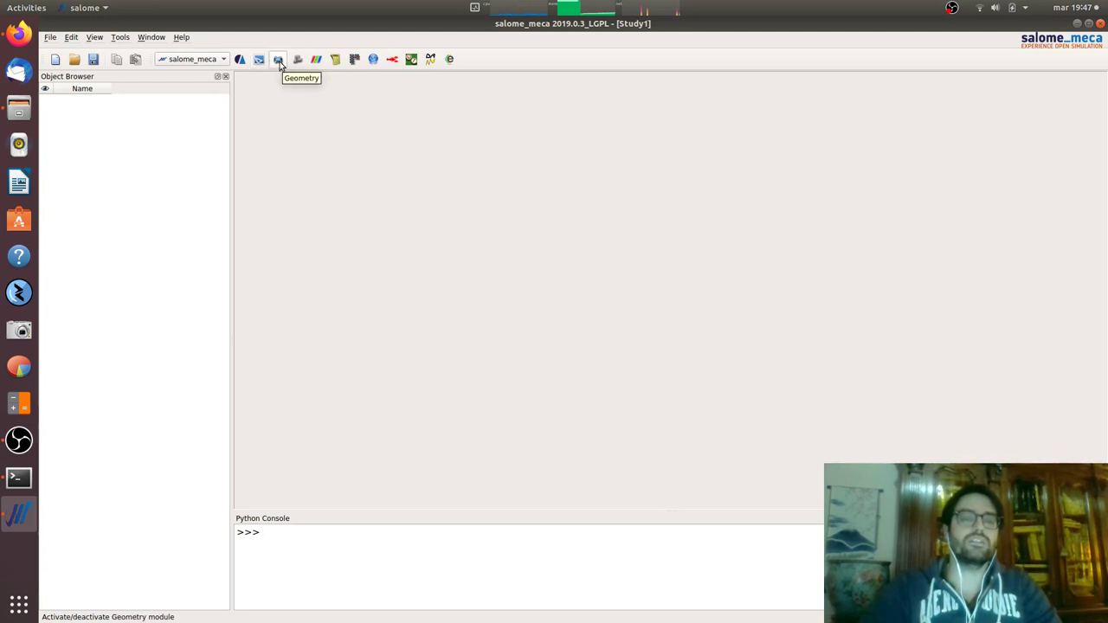
click(218, 59)
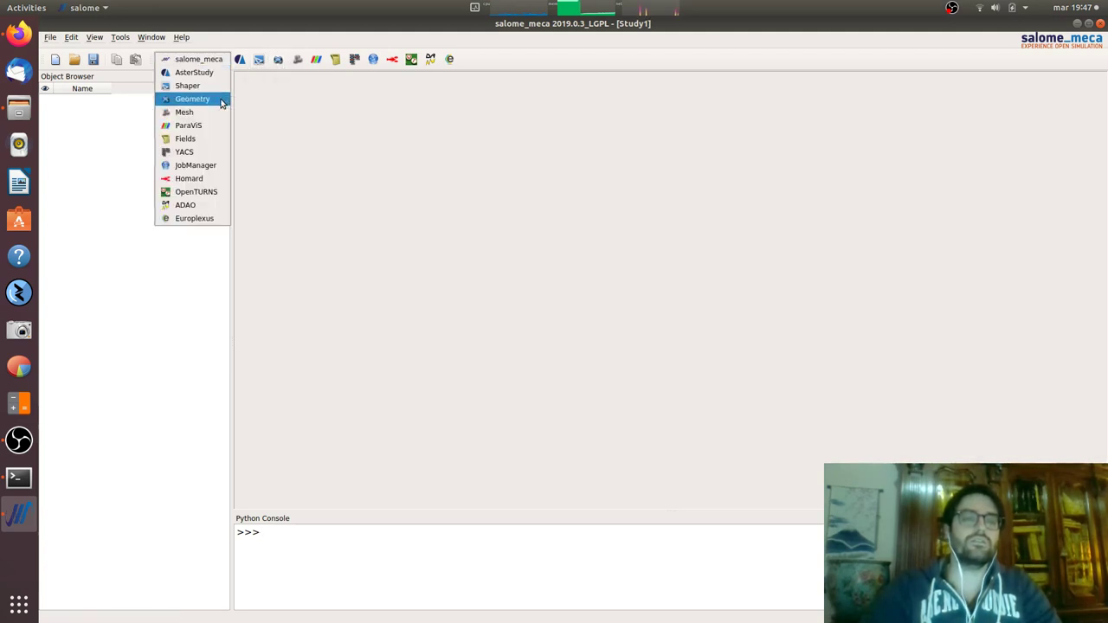
click(214, 103)
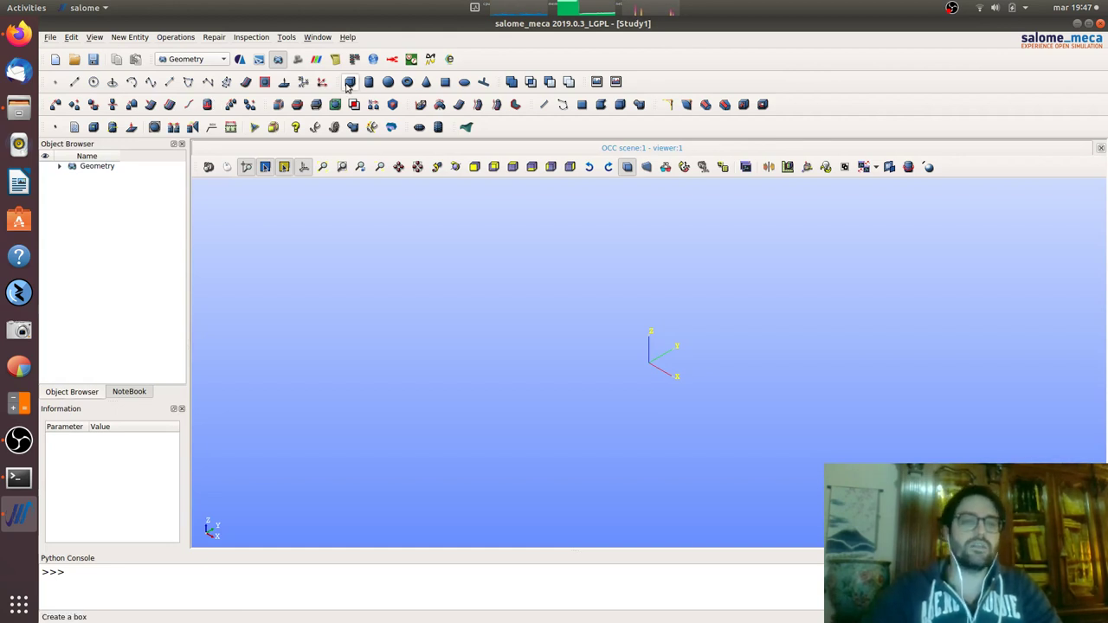
Create a box at the origin with Dx 100, Dy 1000 and Dz 100, keeping the name Box_1.
click(349, 82)
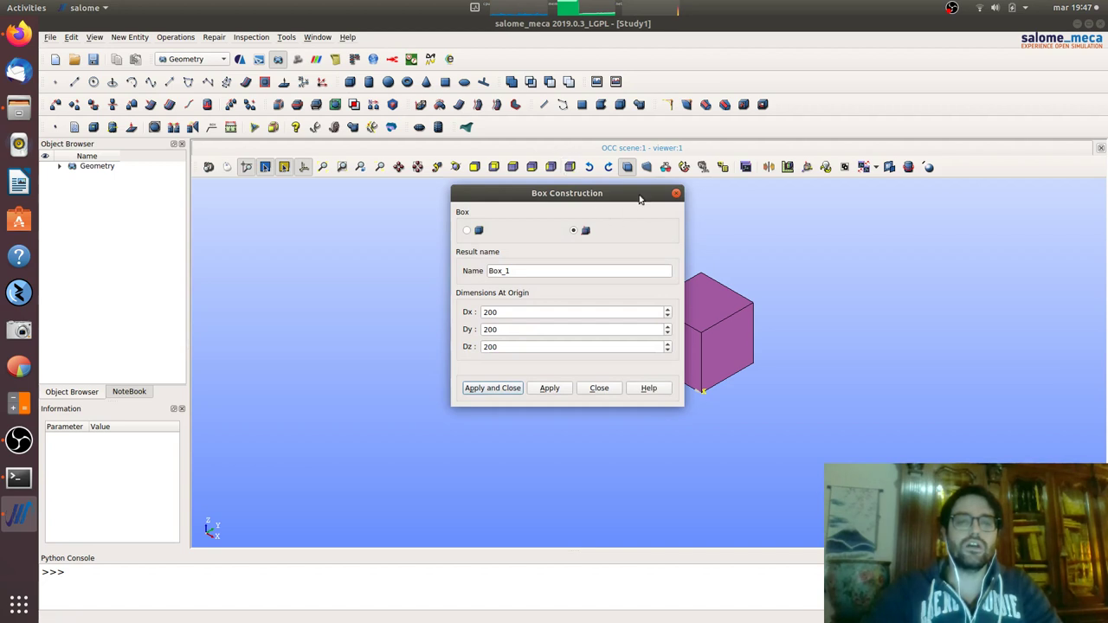
drag(637, 195, 425, 198)
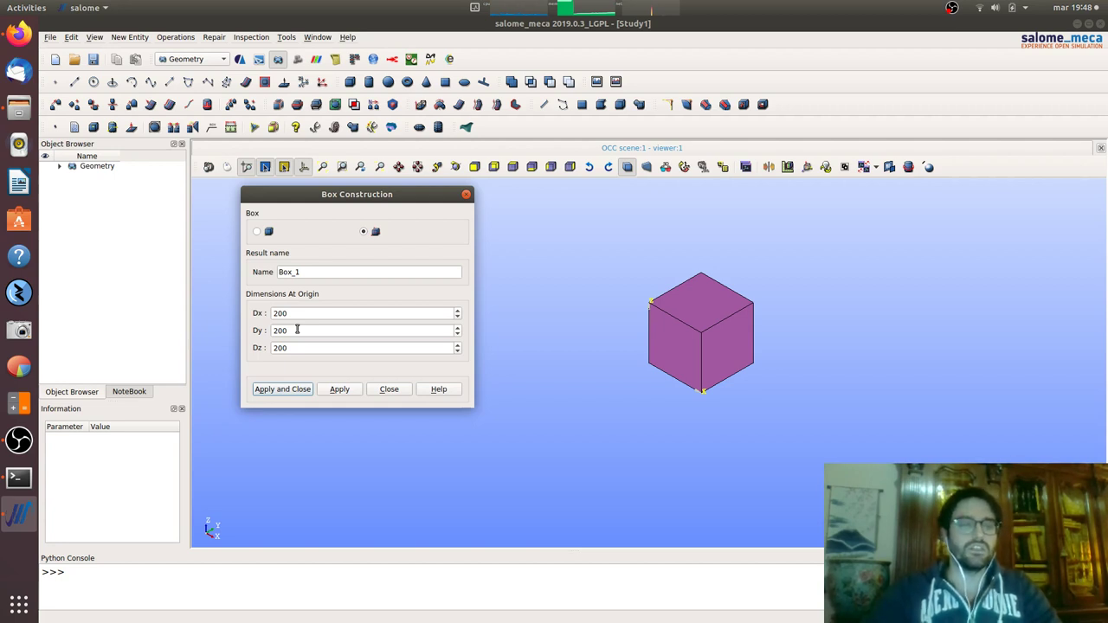
double_click(295, 347)
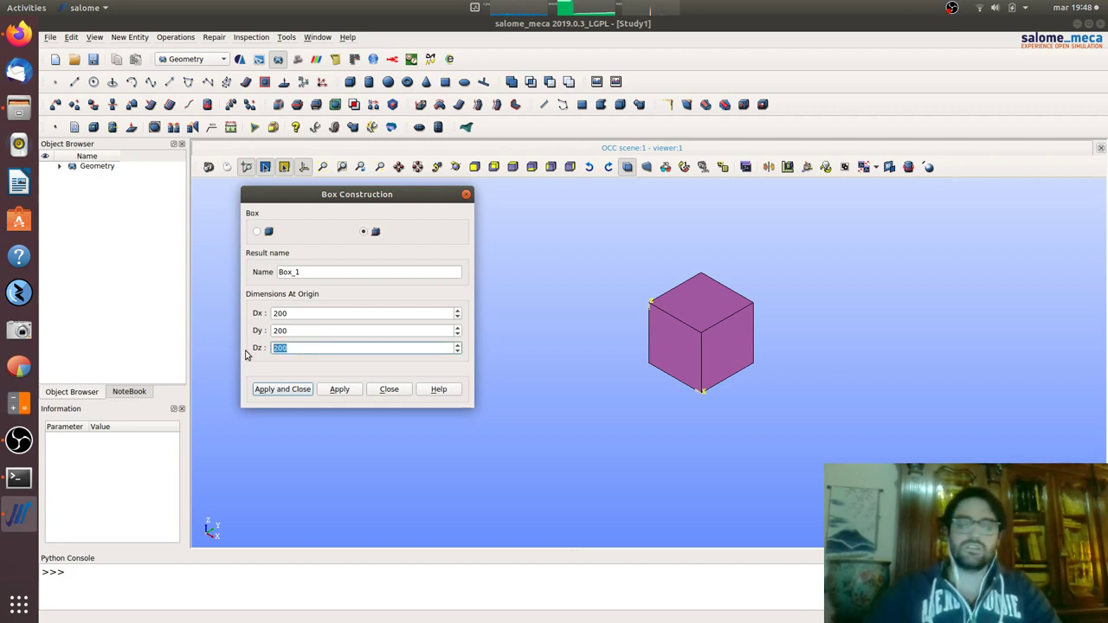
text(100)
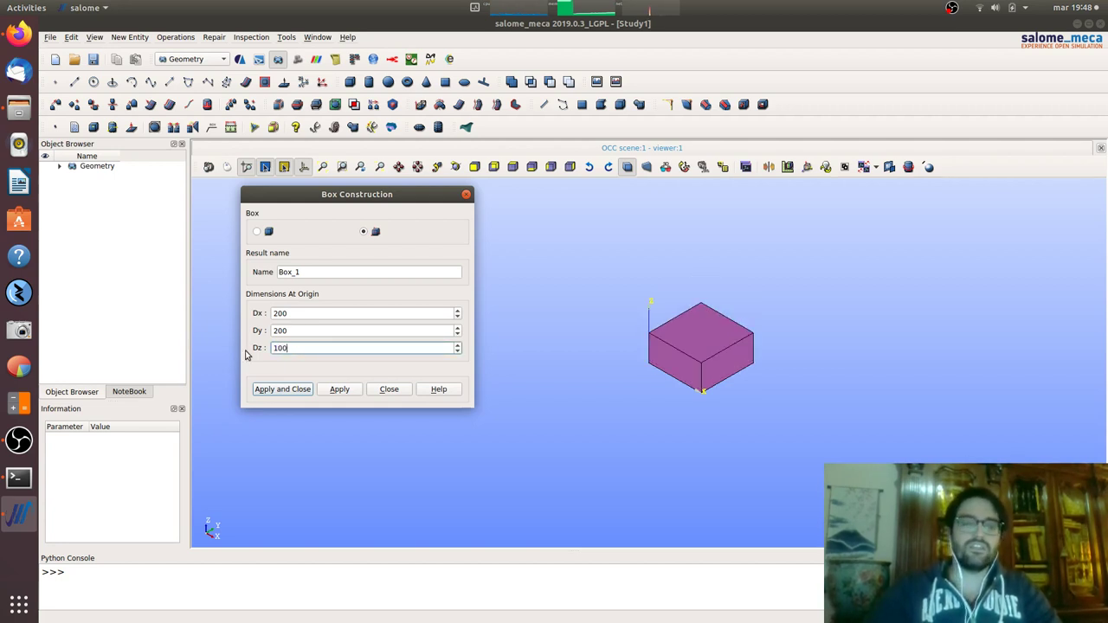
double_click(295, 314)
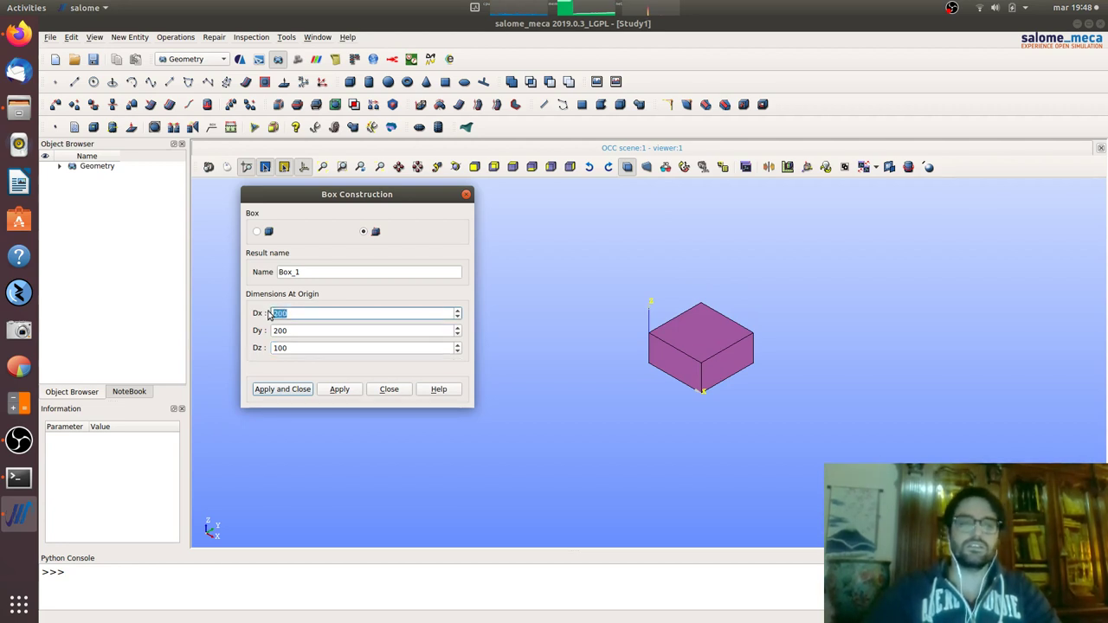
text(100)
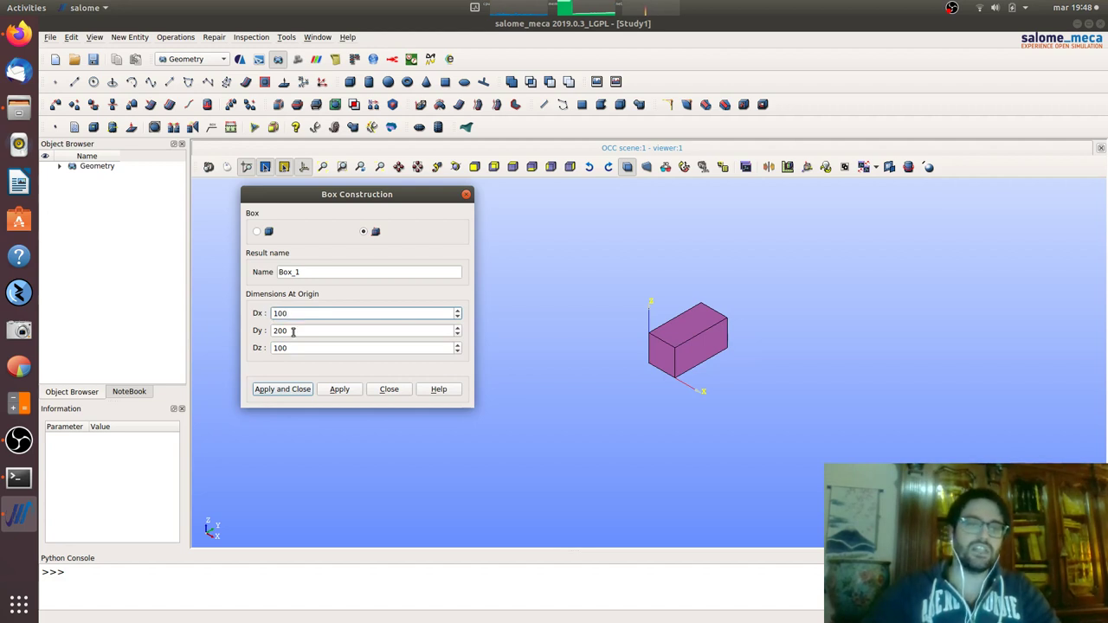
double_click(295, 333)
text(1000)
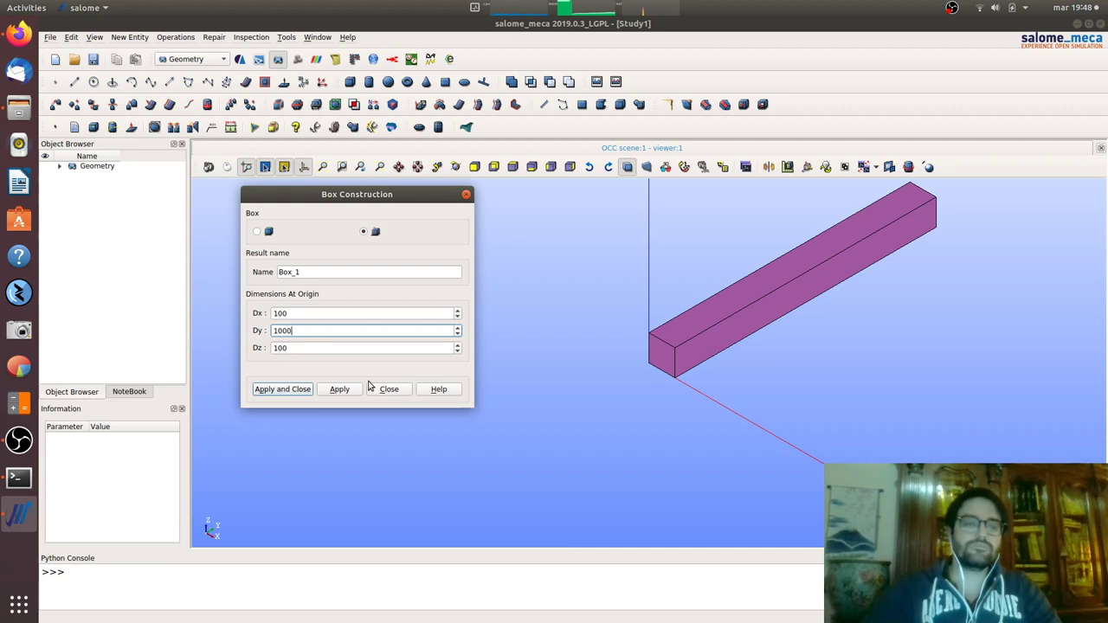
click(282, 389)
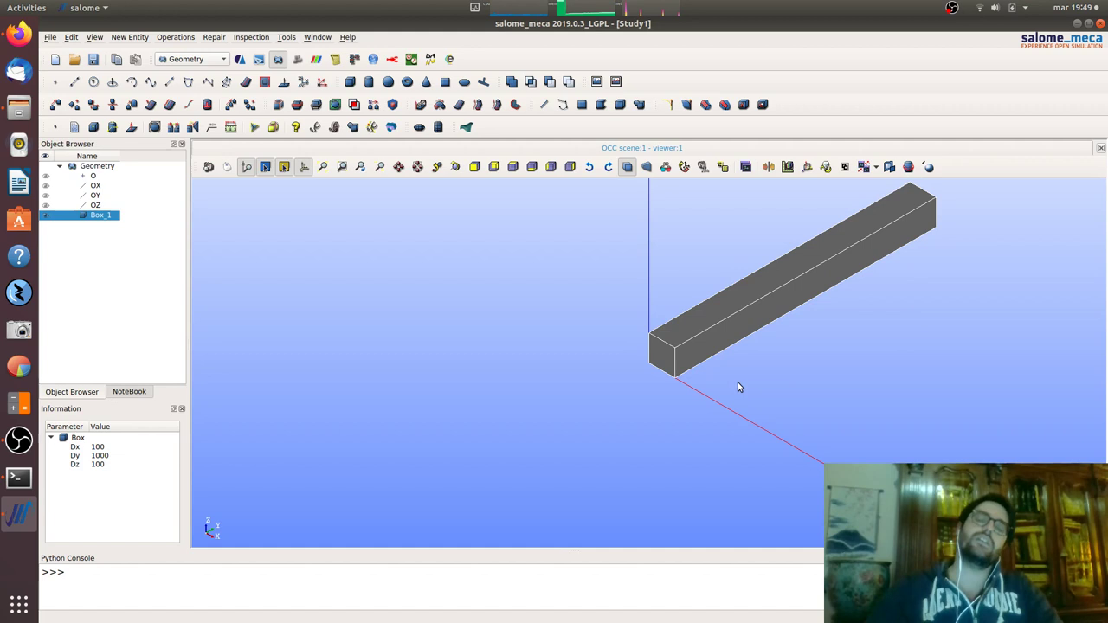
Start a new group on Box_1 with the solid shape type.
mouse_move(816, 352)
ctrl+right_down()
mouse_move(769, 309)
mouse_move(680, 298)
mouse_move(735, 321)
mouse_move(886, 235)
mouse_move(866, 254)
mouse_move(816, 265)
mouse_move(878, 314)
mouse_move(960, 277)
mouse_move(654, 197)
mouse_move(857, 361)
mouse_move(805, 346)
ctrl+right_up()
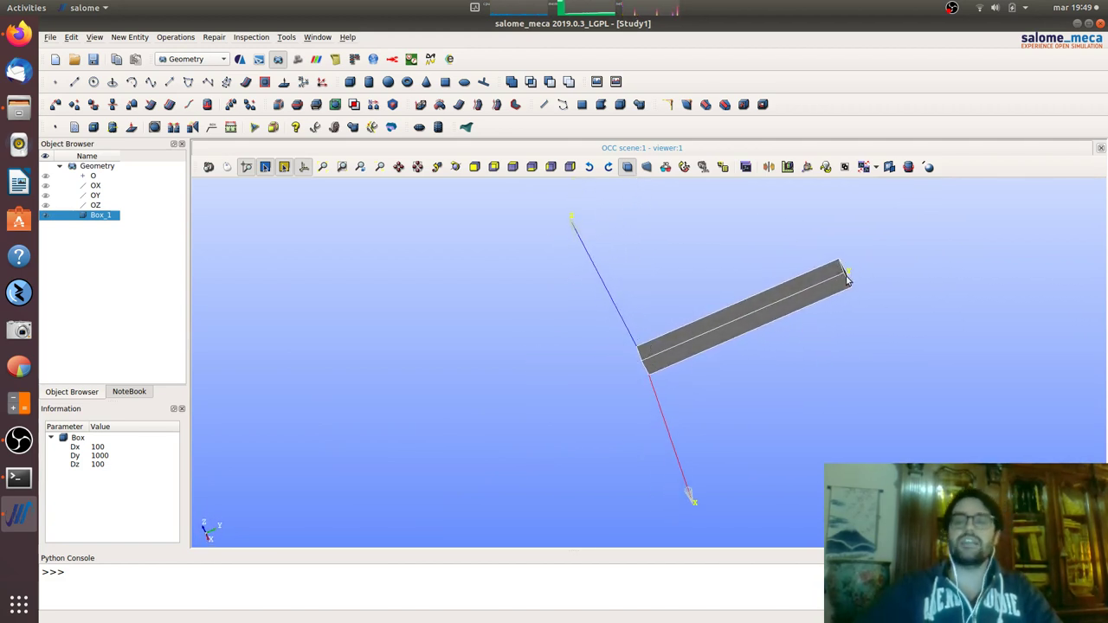
ctrl+right_drag(806, 320, 799, 265)
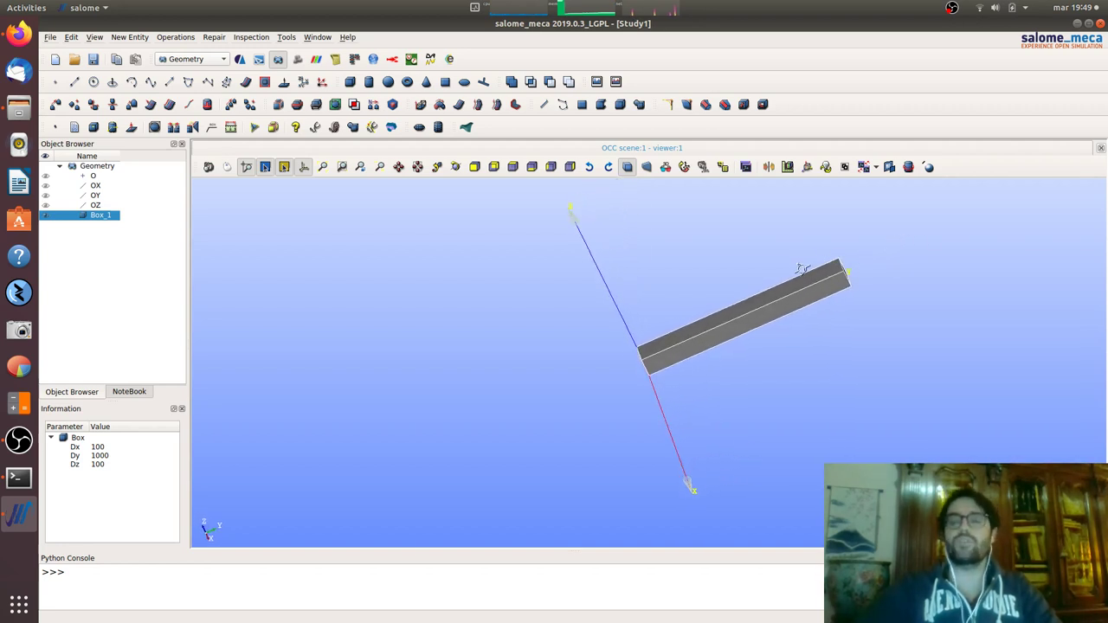
right_click(97, 216)
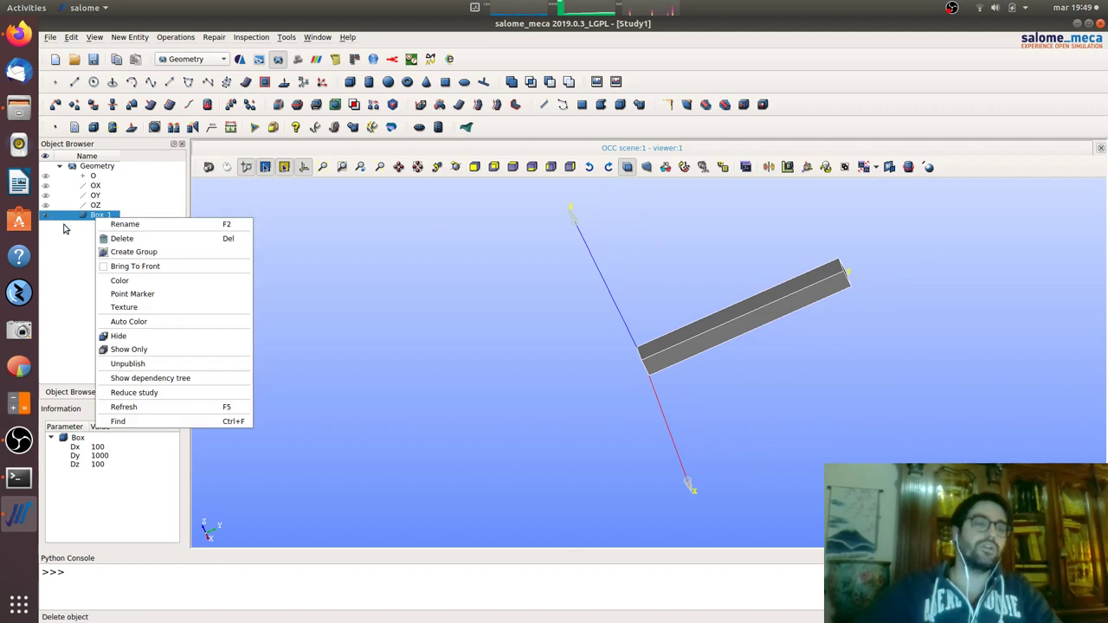
click(97, 218)
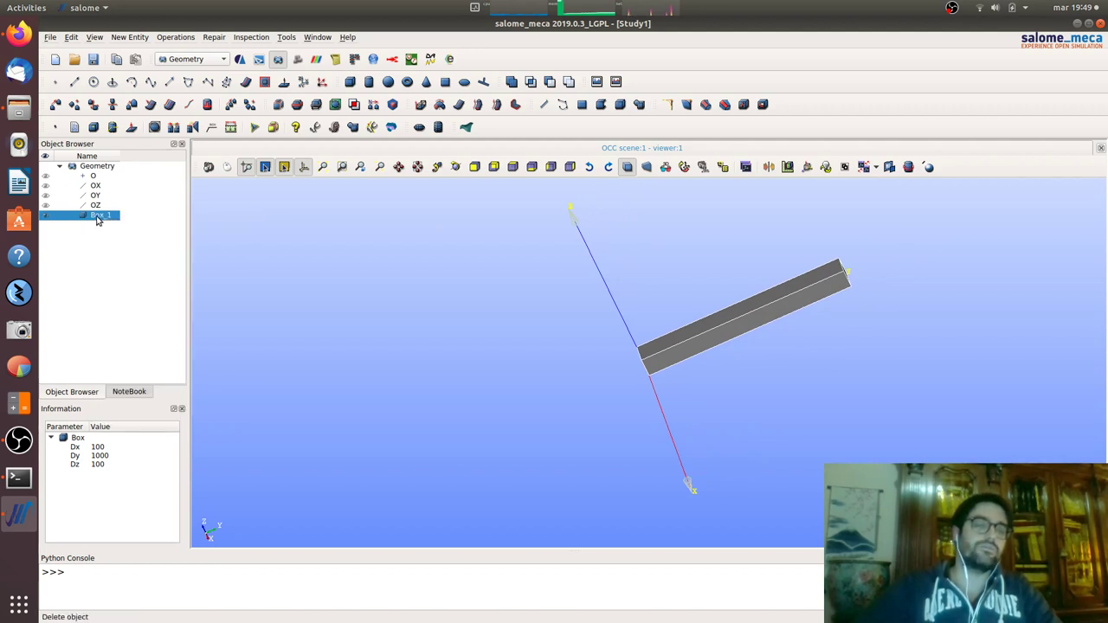
right_click(97, 220)
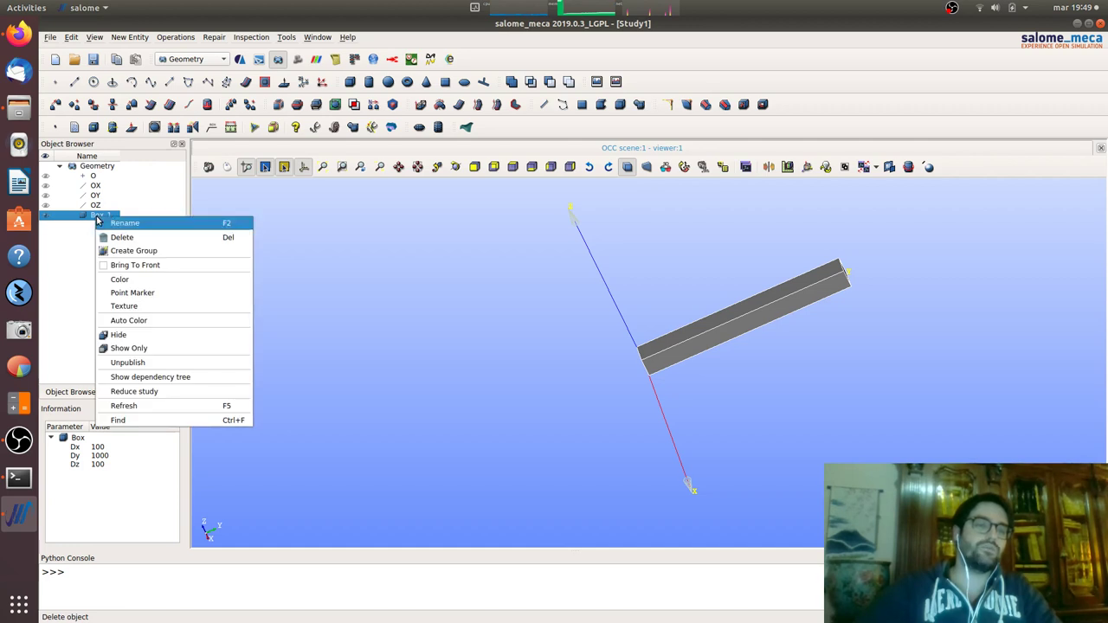
click(134, 251)
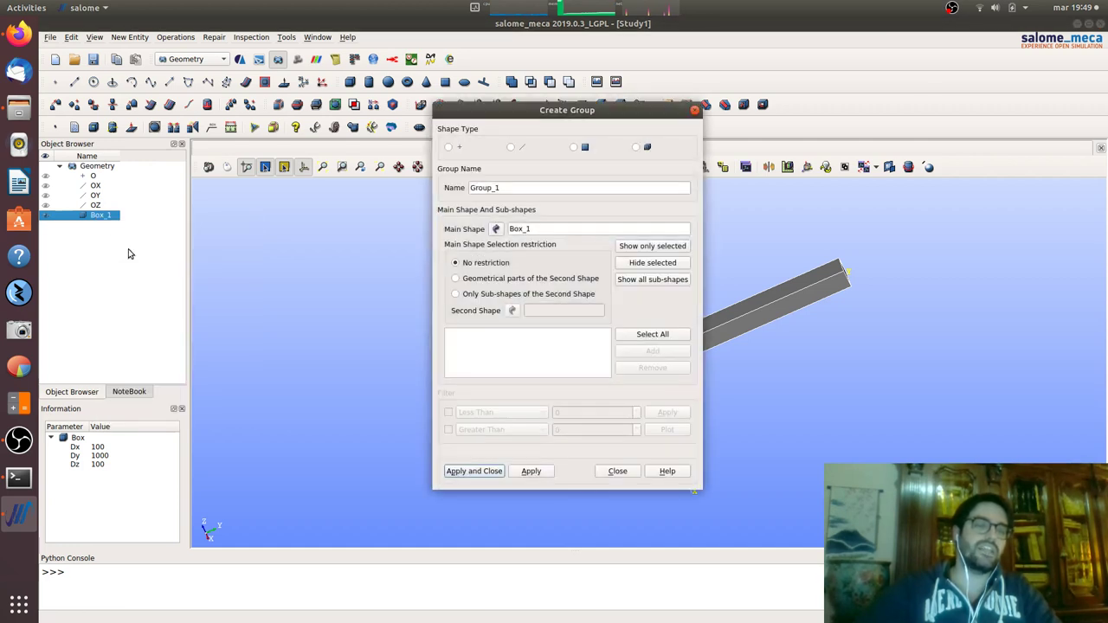
click(635, 149)
drag(631, 114, 397, 97)
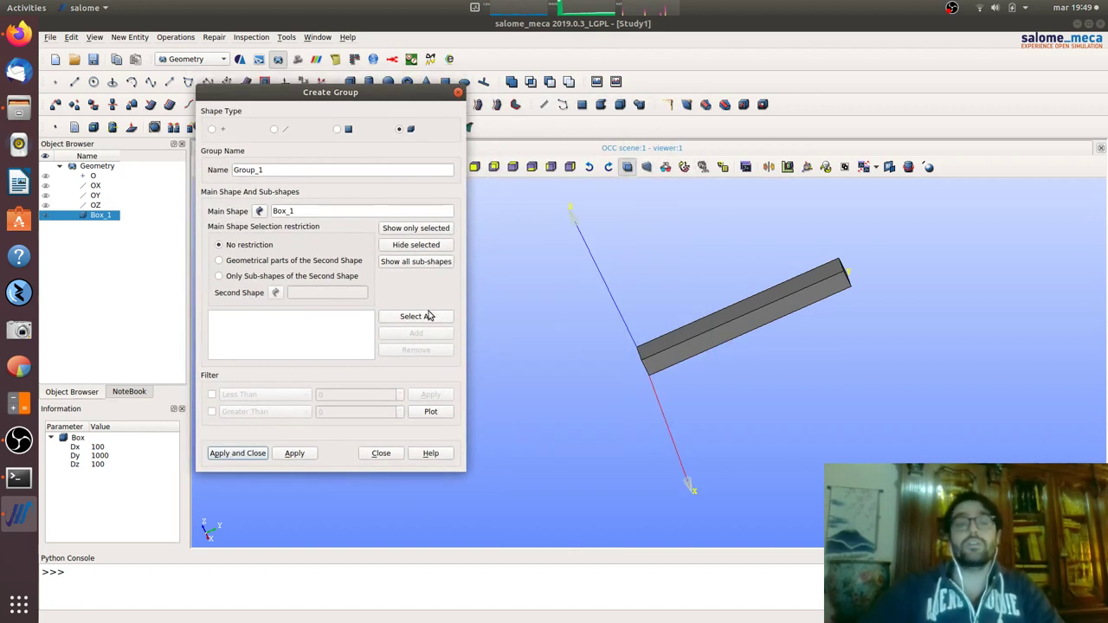
Name the group beam, add the whole box solid to it, and create it, leaving group creation open.
click(778, 315)
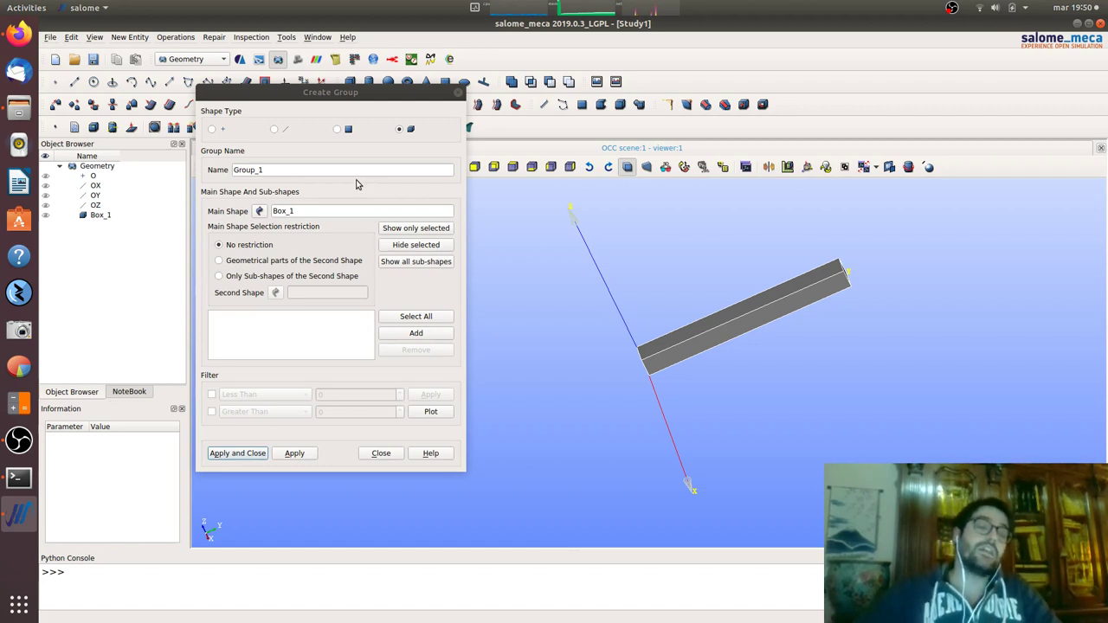
click(333, 167)
double_click(330, 169)
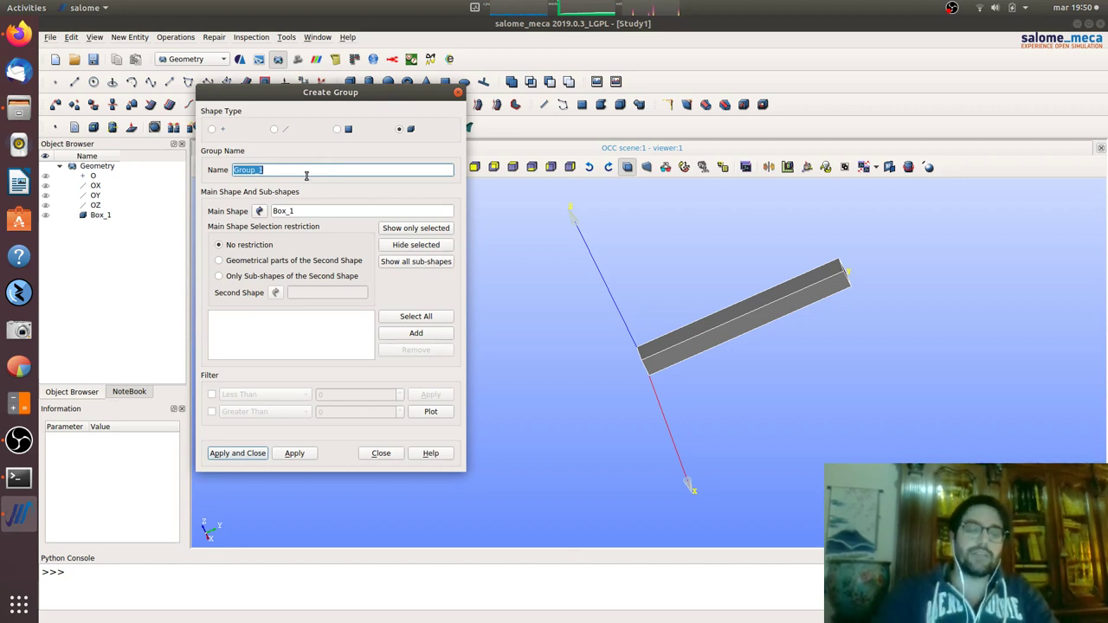
text(beam)
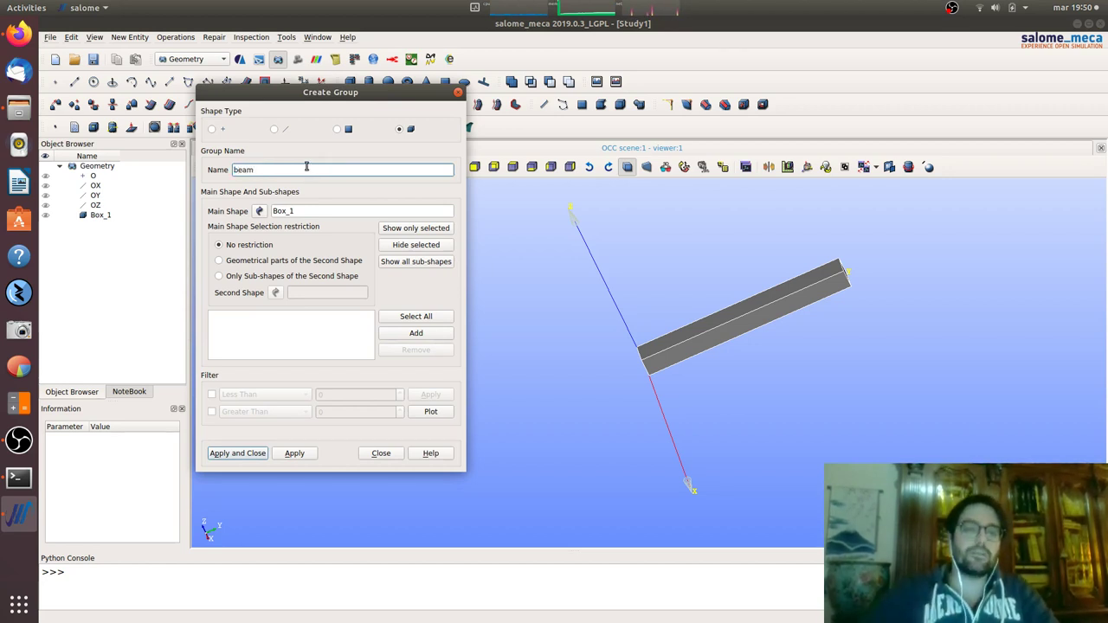
click(815, 295)
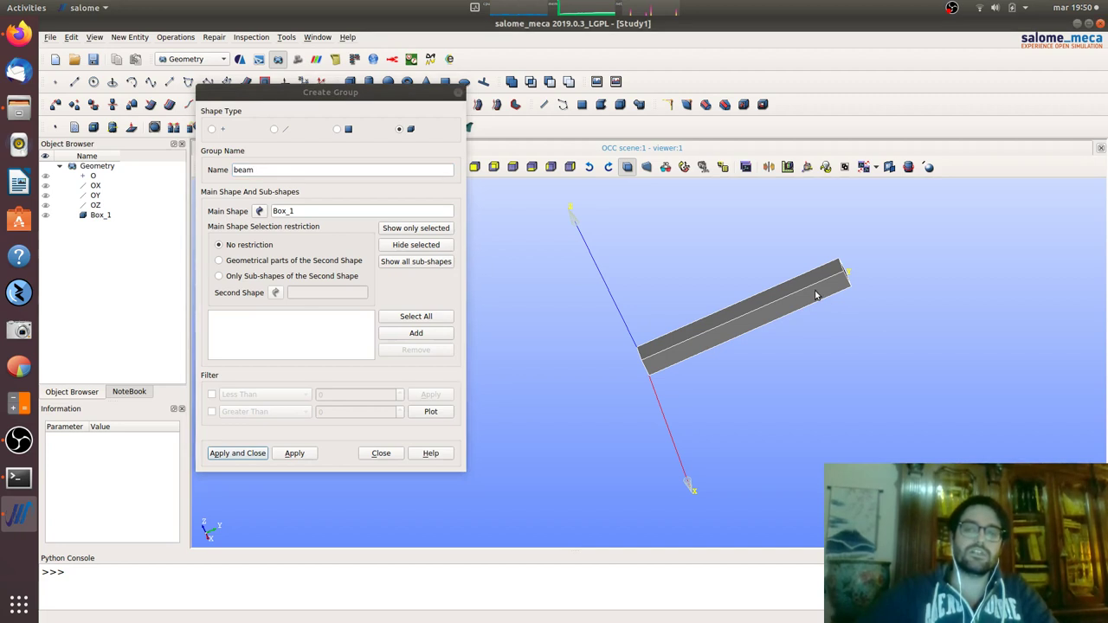
click(445, 337)
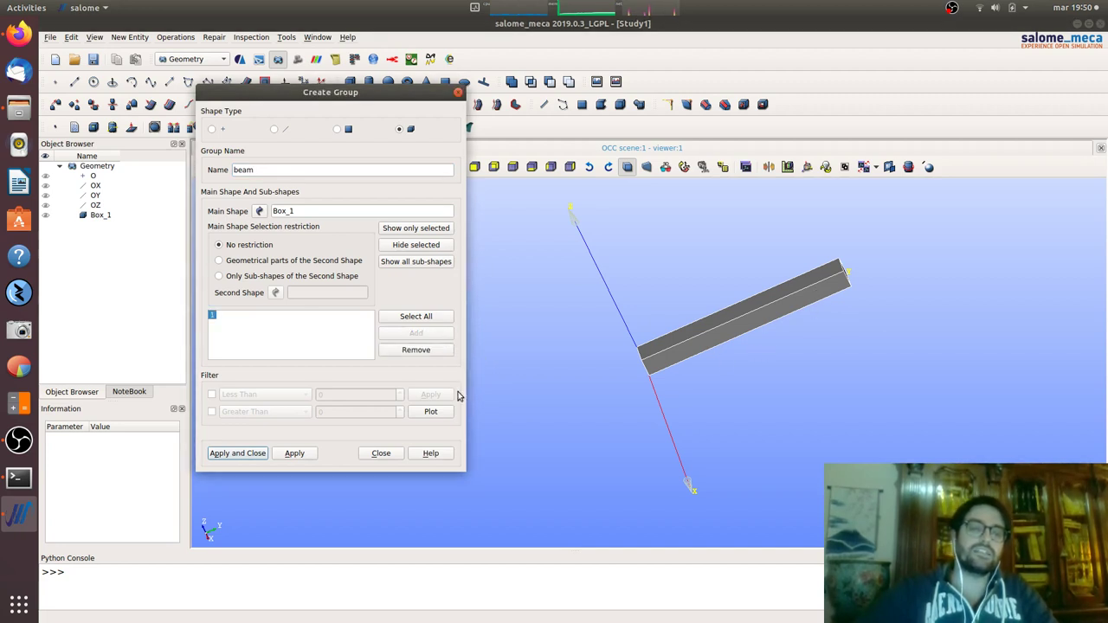
click(294, 454)
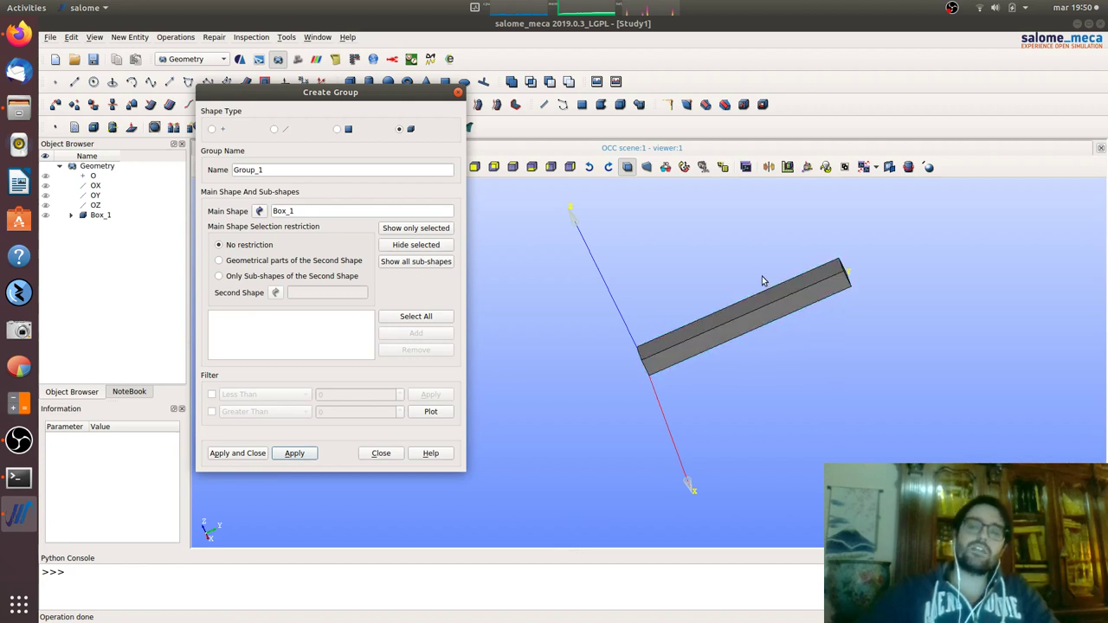
ctrl+right_drag(762, 280, 767, 326)
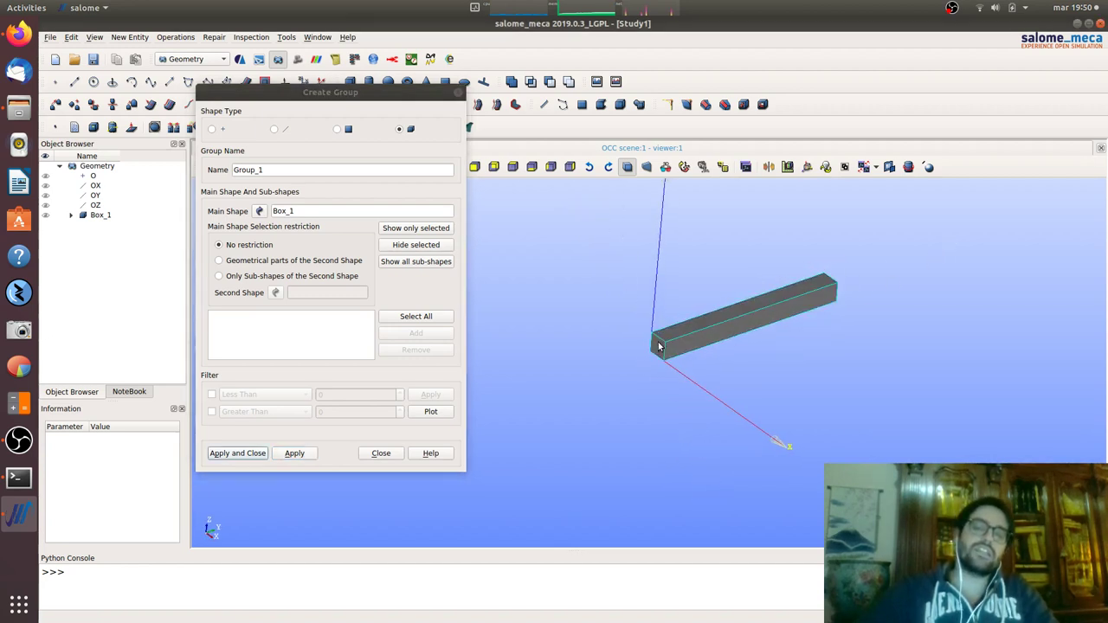
Create a face group named fix containing the end face of Box_1 at the origin, leaving group creation open.
click(337, 129)
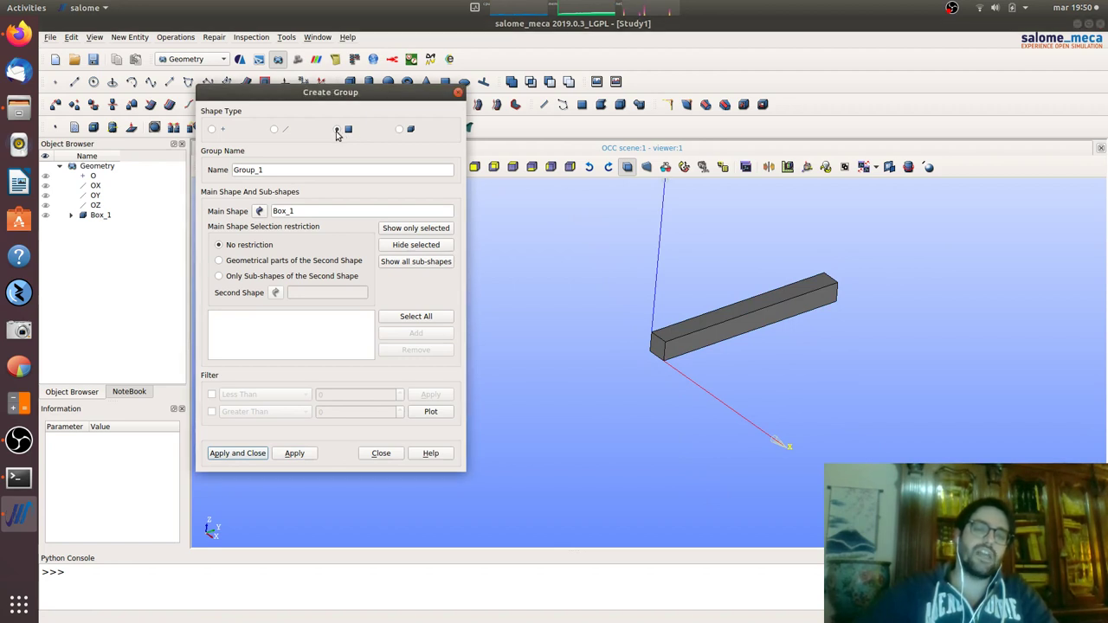
click(659, 353)
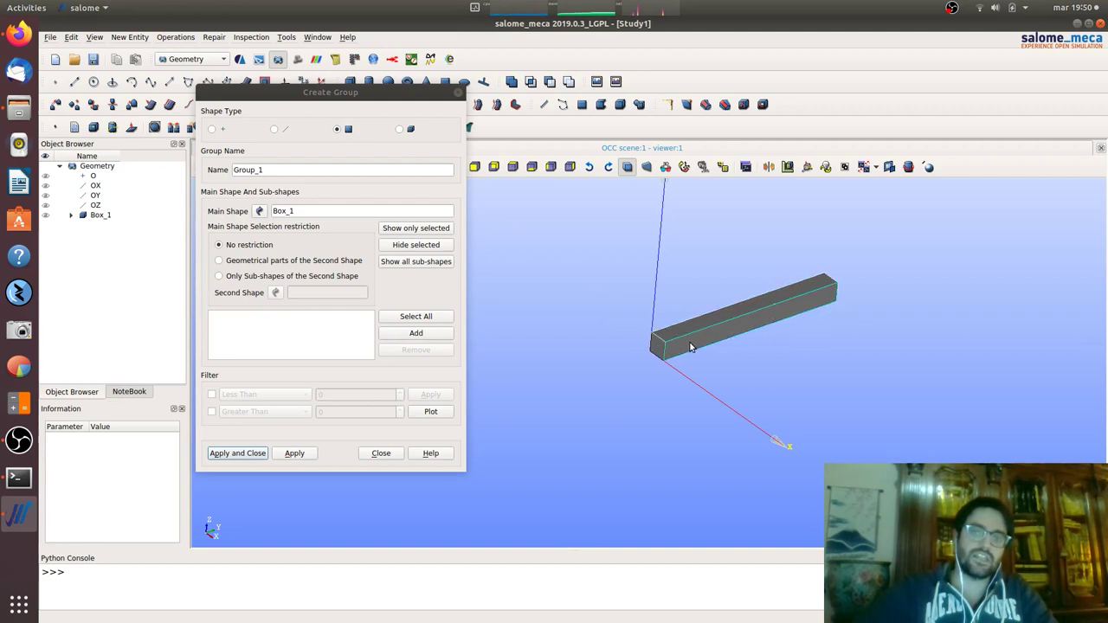
click(656, 350)
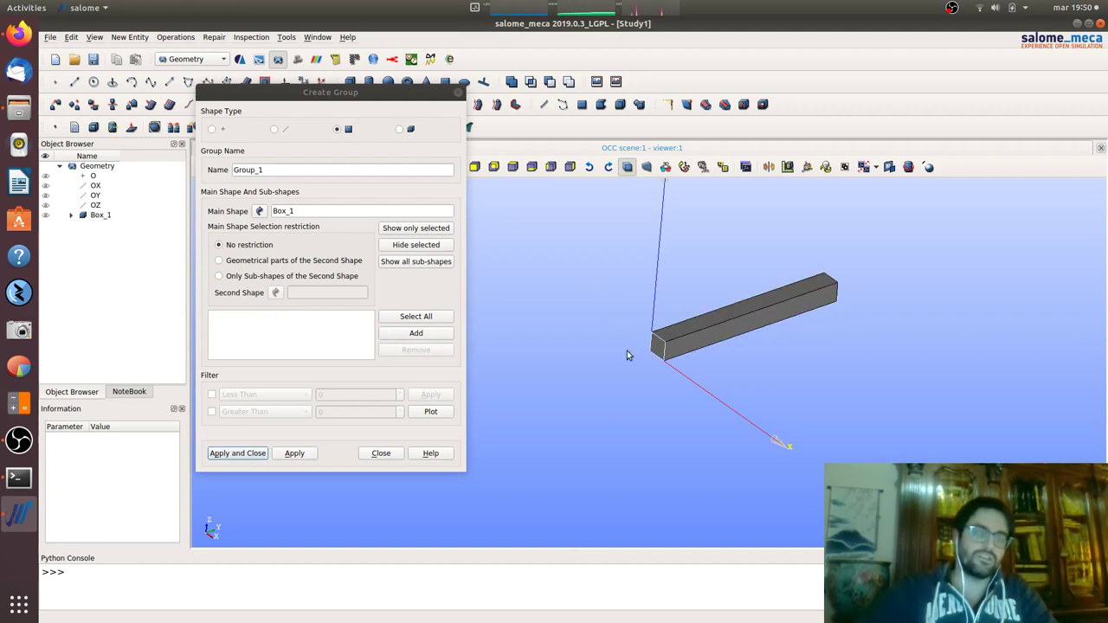
click(403, 337)
click(268, 171)
double_click(268, 171)
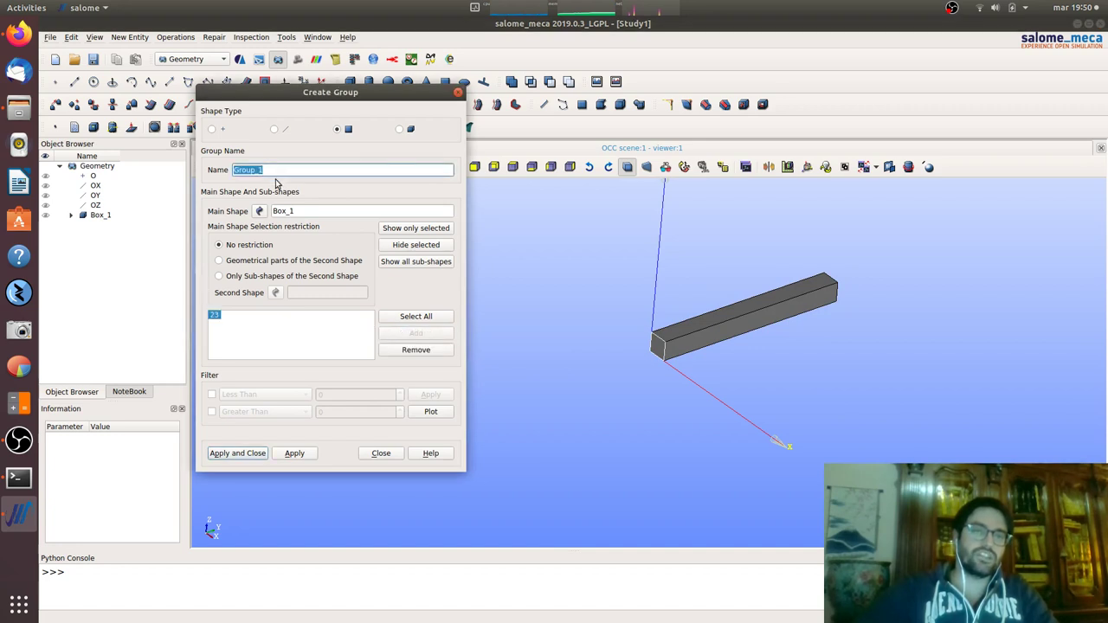
text(fix)
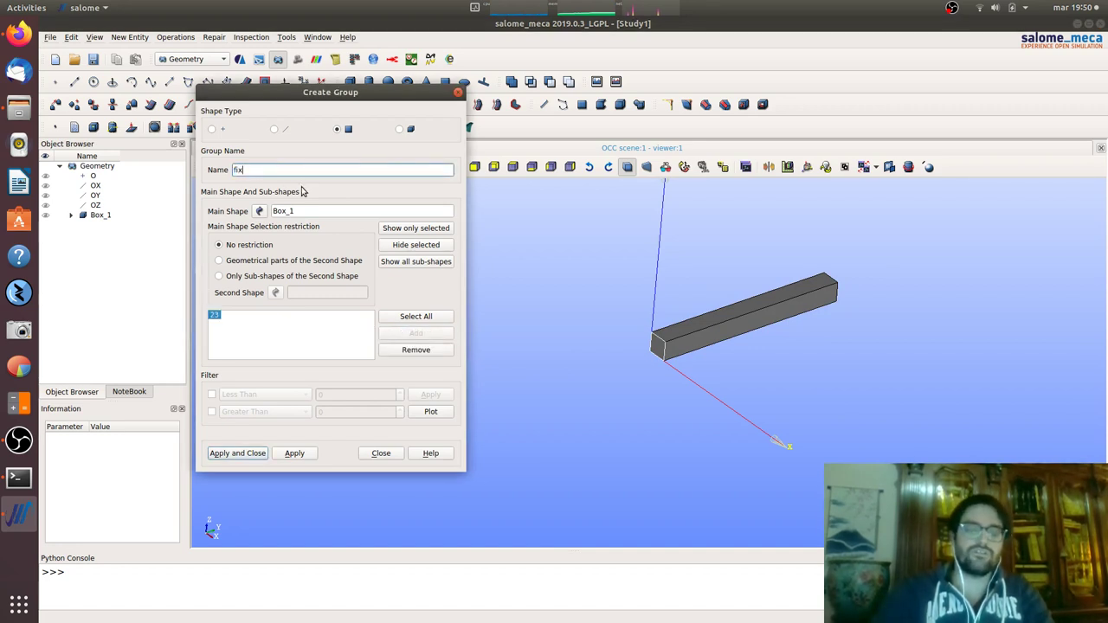
click(295, 453)
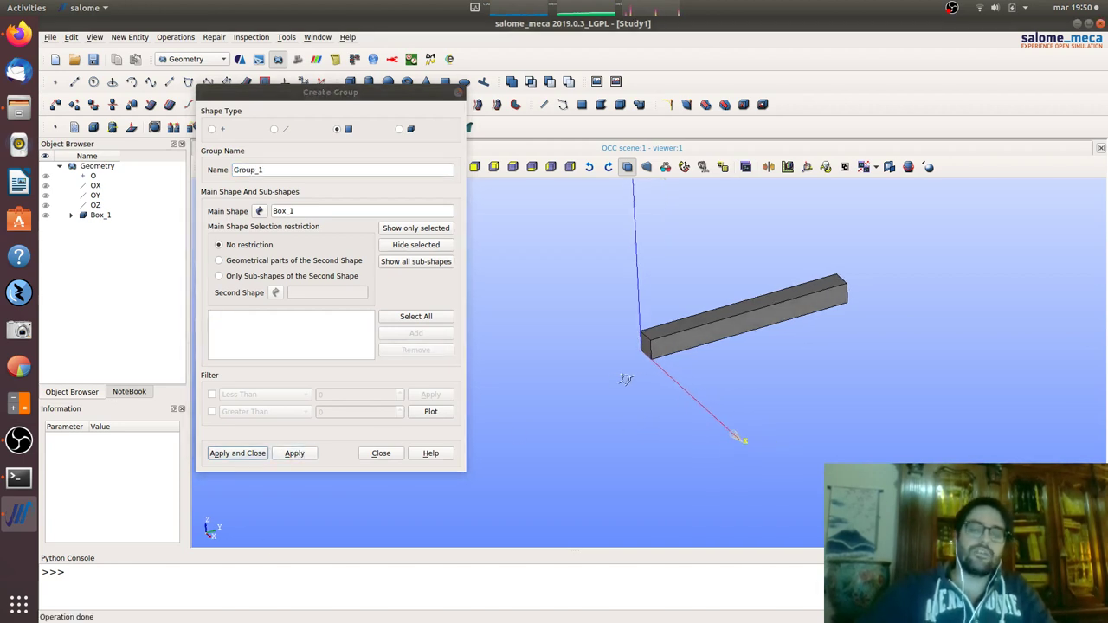
Create a face group named force containing the end face of Box_1 opposite the origin, and finish group creation.
ctrl+right_drag(707, 385, 879, 360)
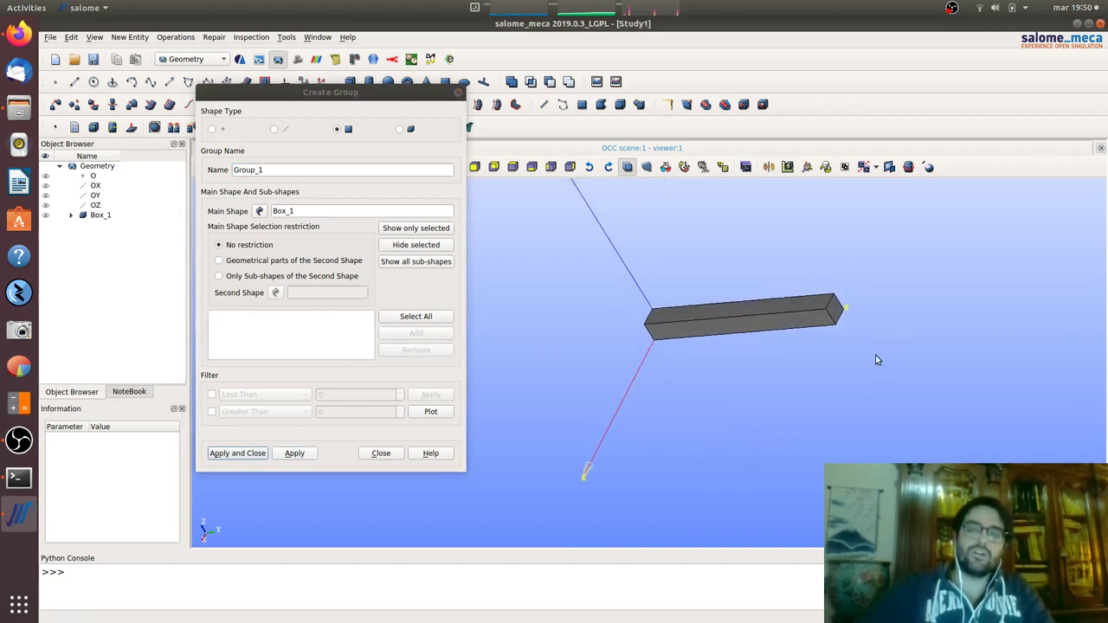
double_click(332, 170)
text(for)
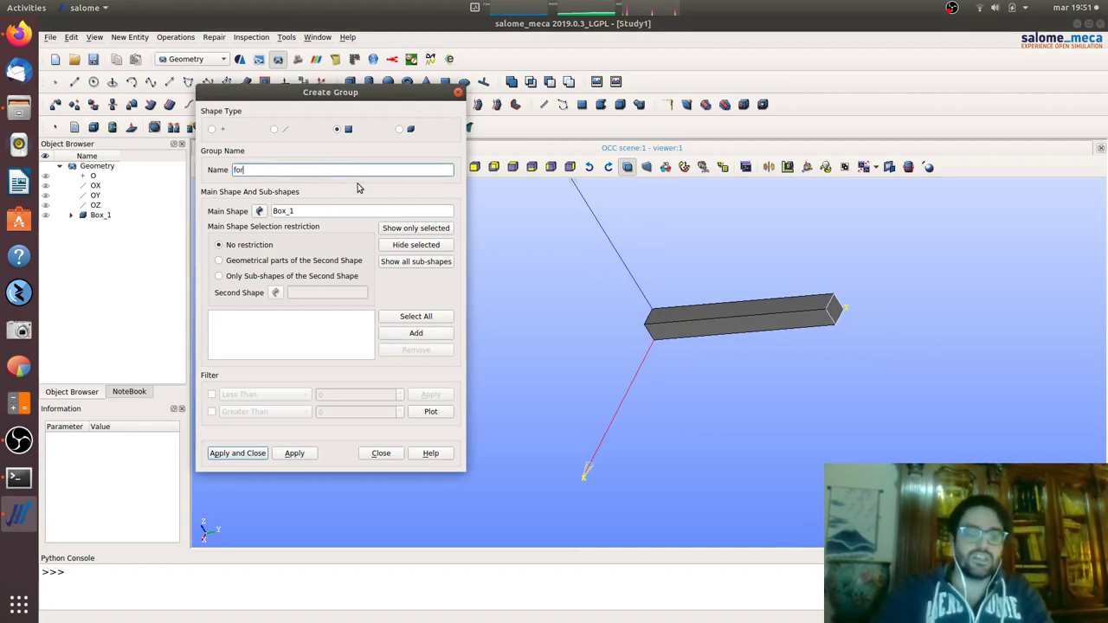
text(ce)
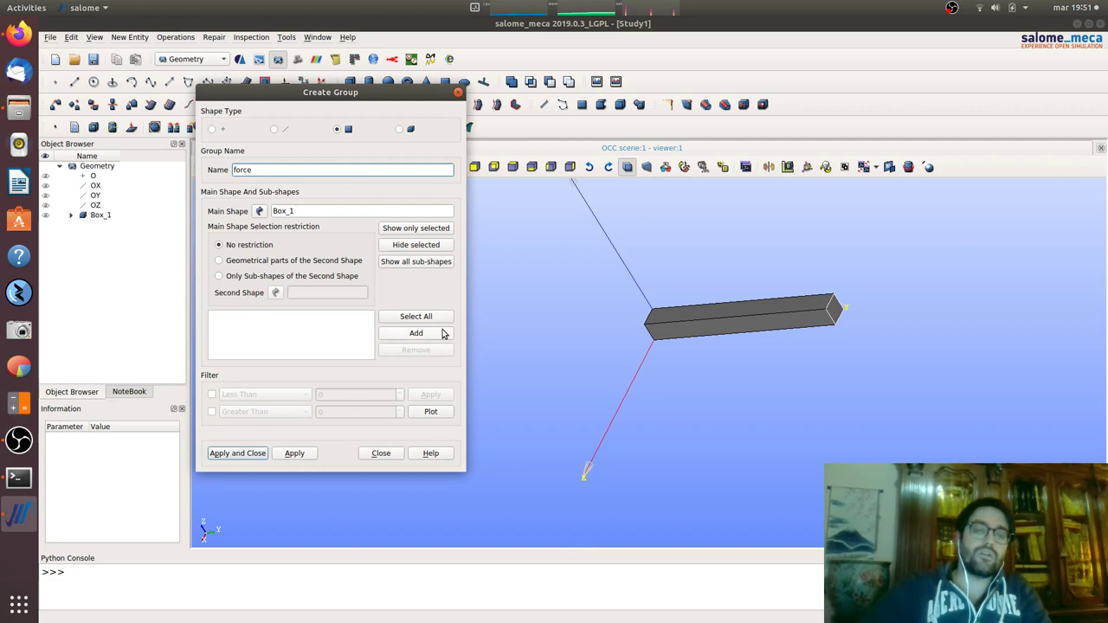
click(445, 334)
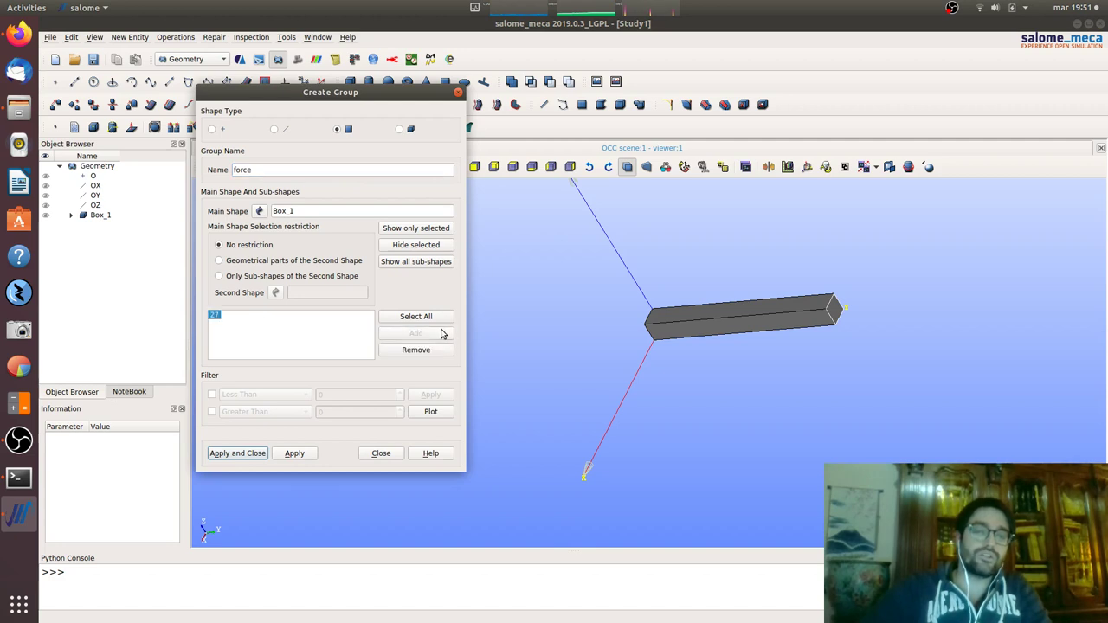
click(251, 453)
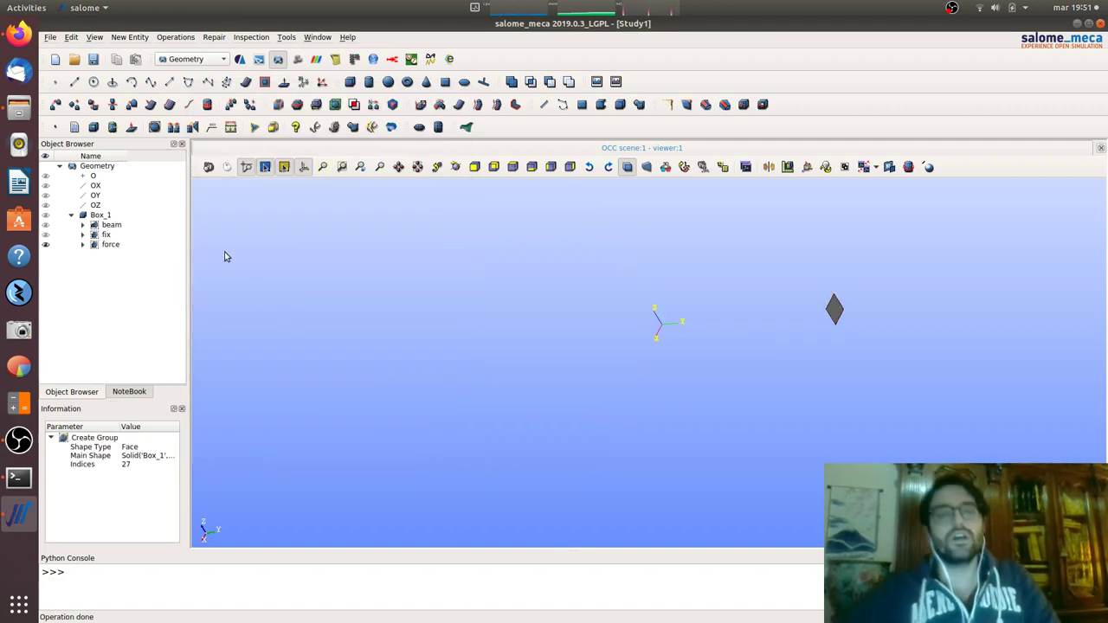
Show Box_1 and its groups fix and beam in the 3D viewer.
click(46, 215)
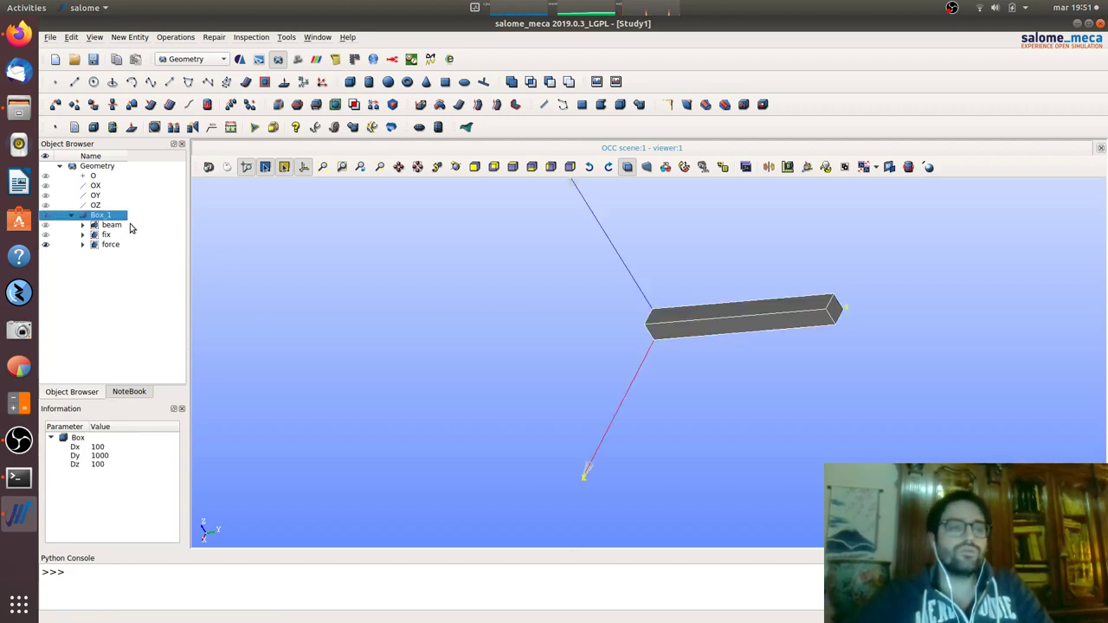
click(47, 236)
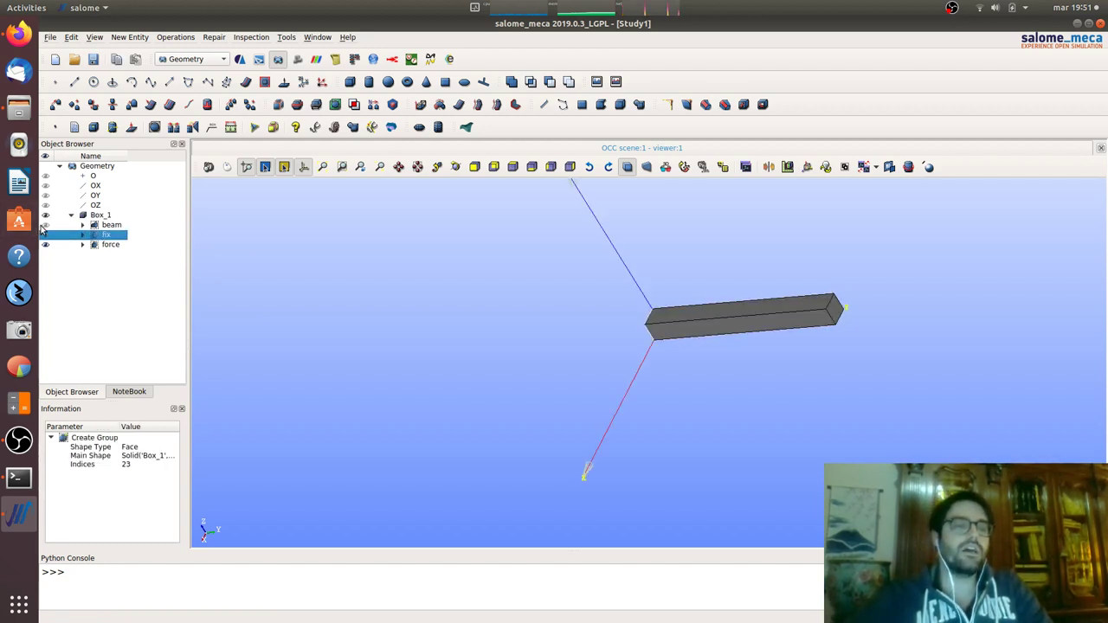
click(47, 226)
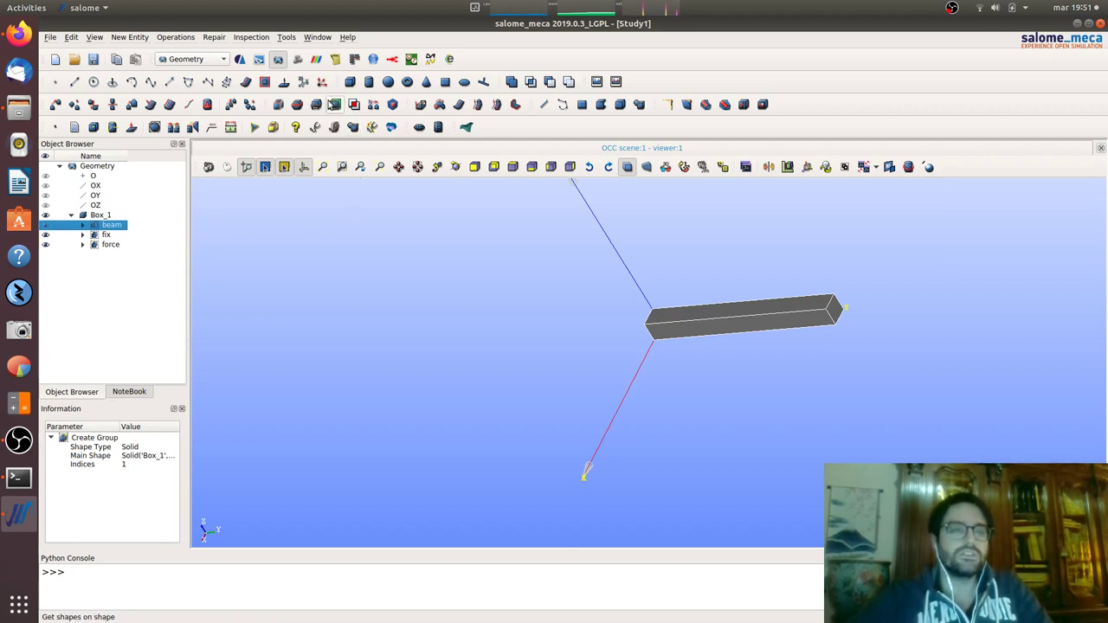
Save the study as beam in the videos folder on the Desktop.
click(51, 38)
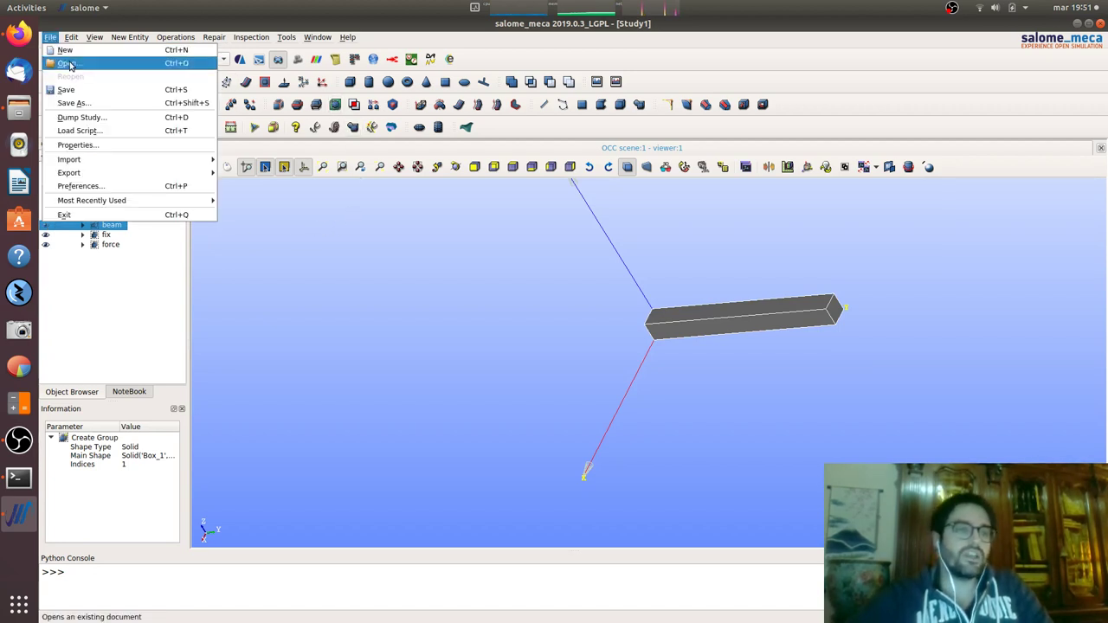
click(101, 105)
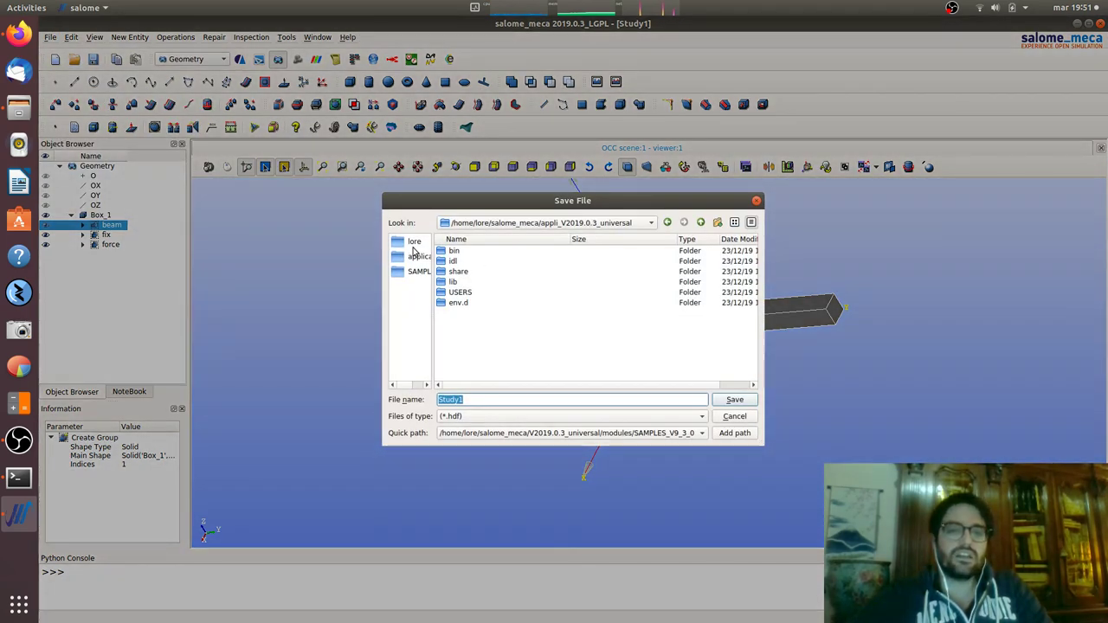
click(414, 244)
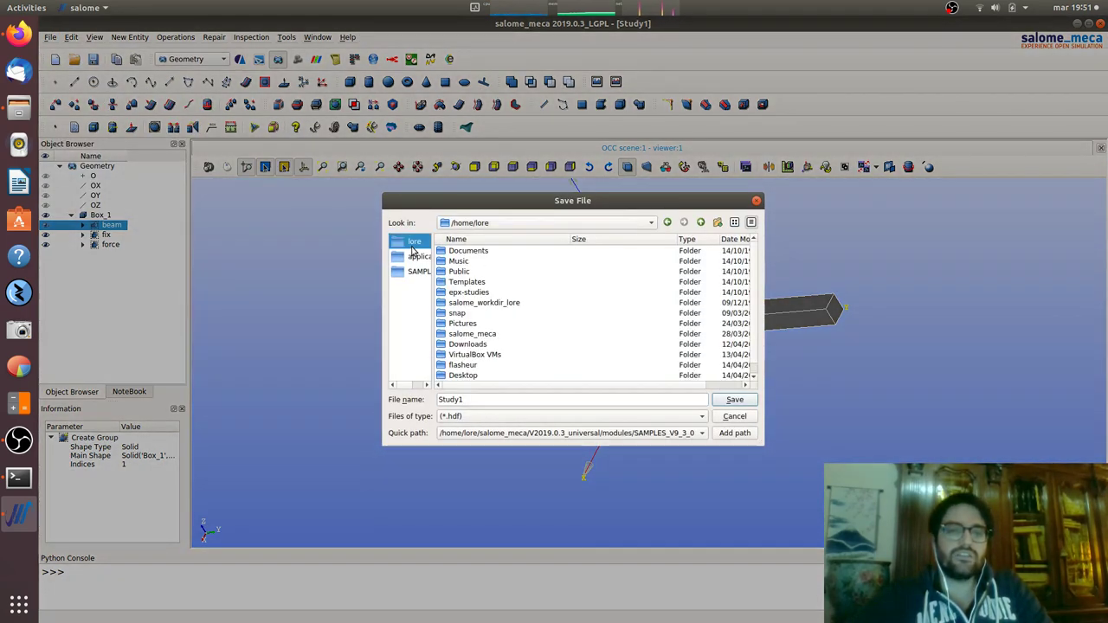
double_click(473, 374)
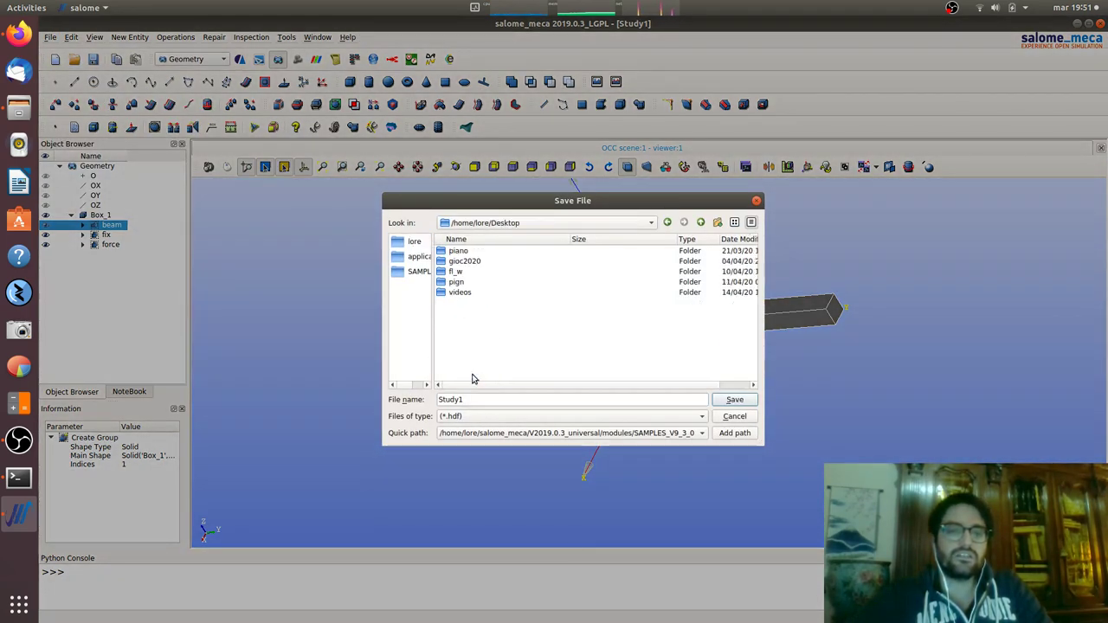
double_click(459, 293)
drag(477, 399, 438, 399)
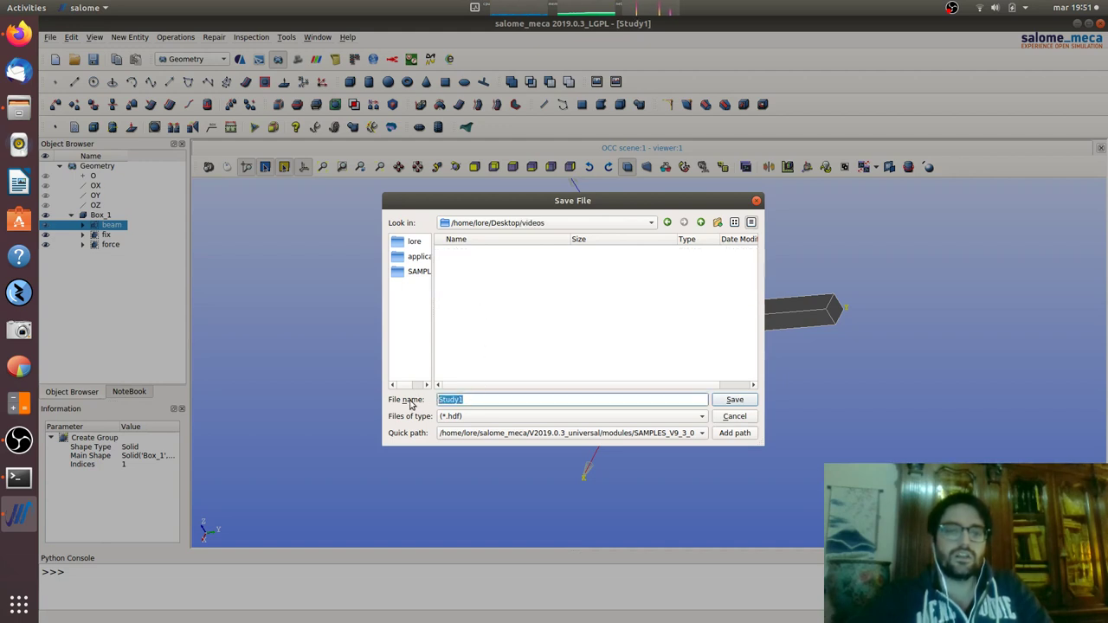
text(beam)
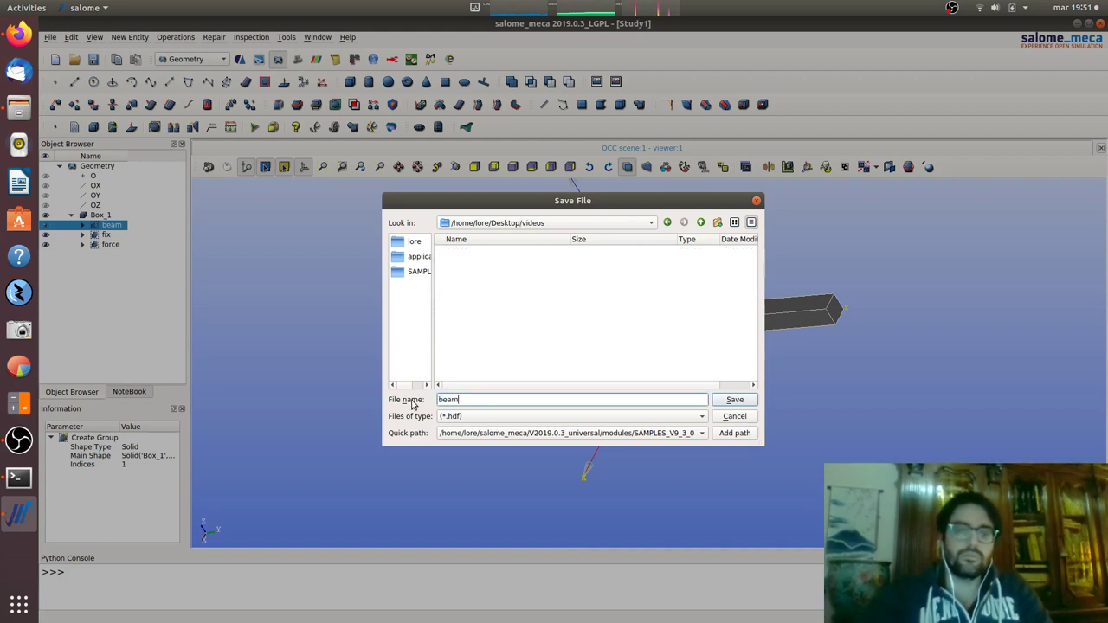
click(734, 399)
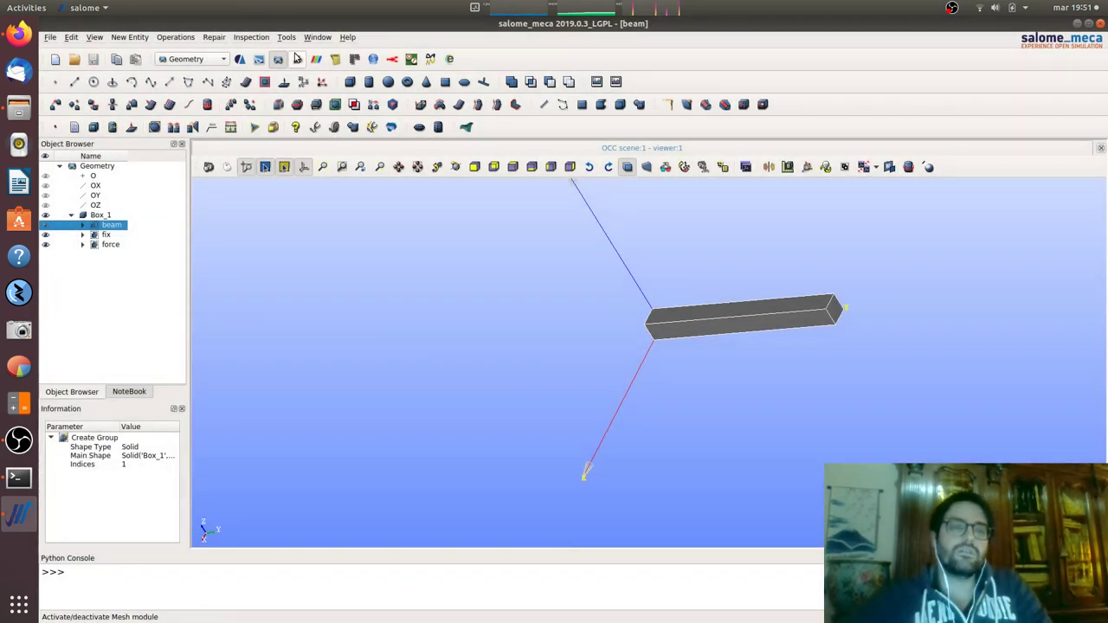
Activate the Mesh module and start a new mesh on Box_1 with the NETGEN 1D-2D-3D algorithm.
click(298, 59)
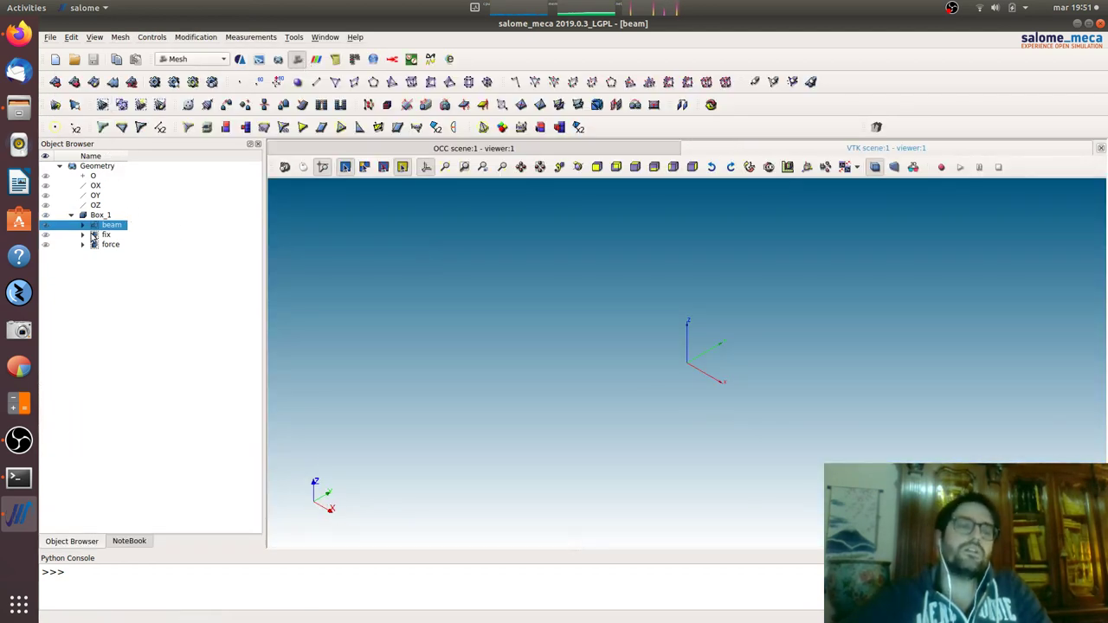
click(93, 217)
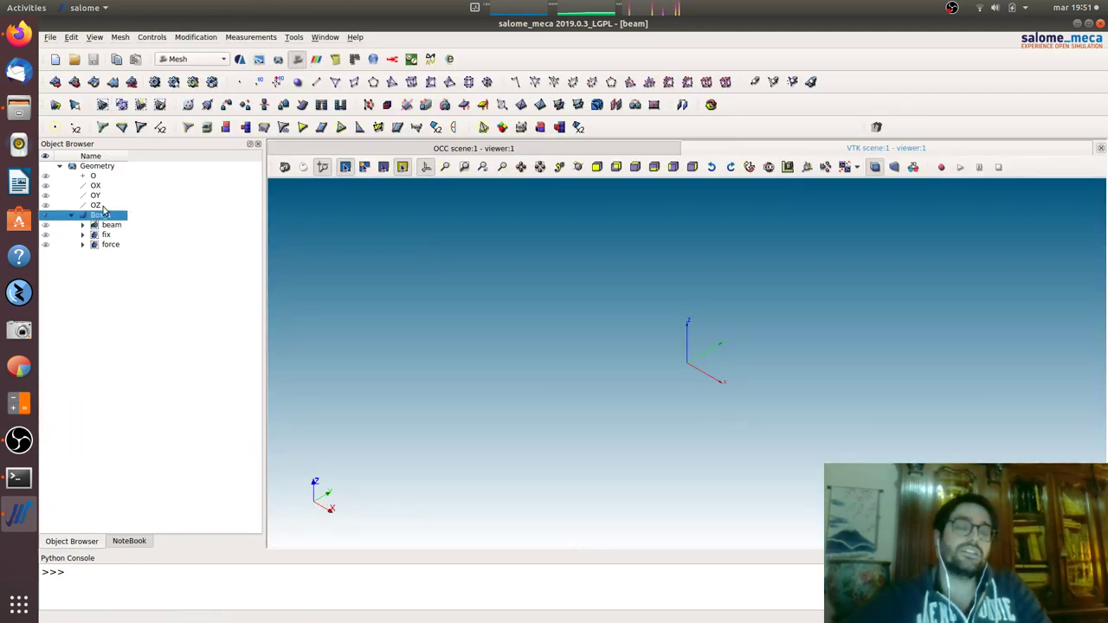
click(120, 38)
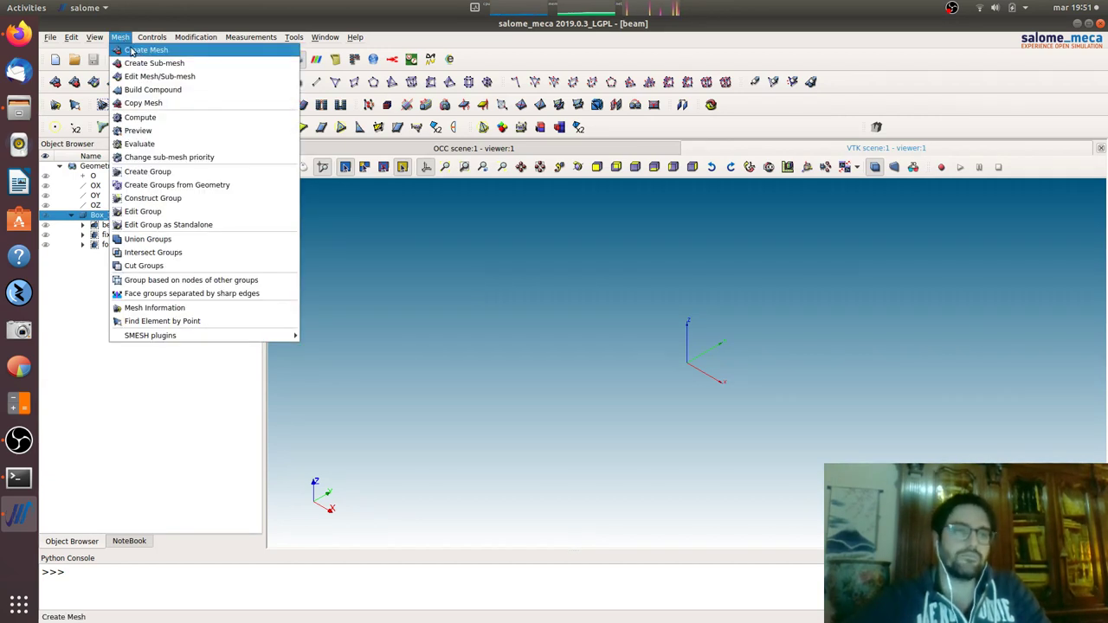
click(137, 49)
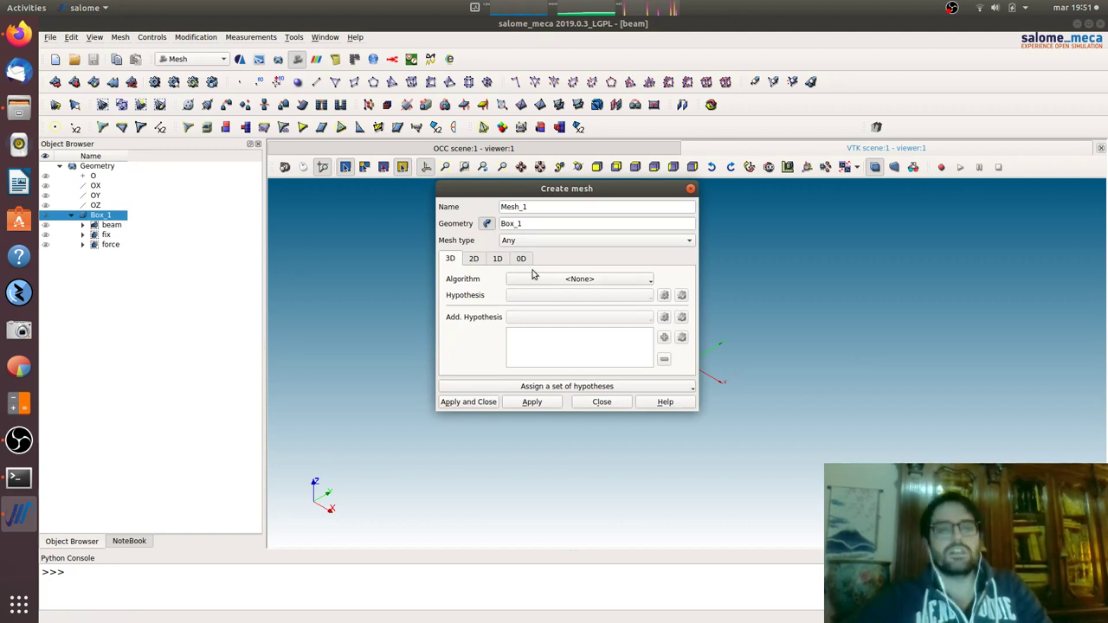
click(558, 278)
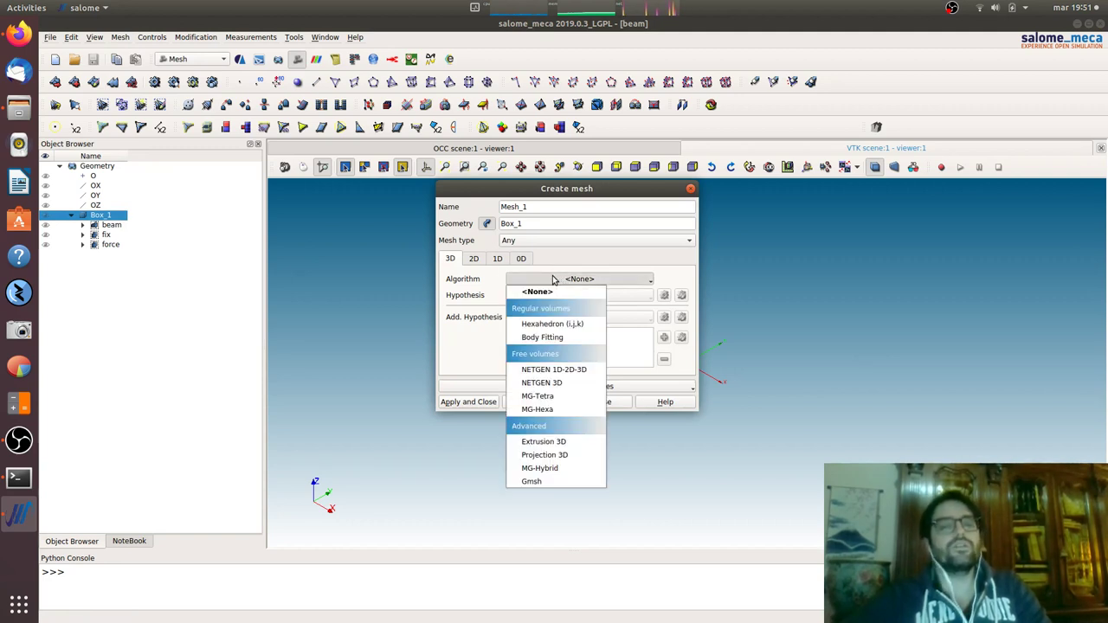
click(580, 370)
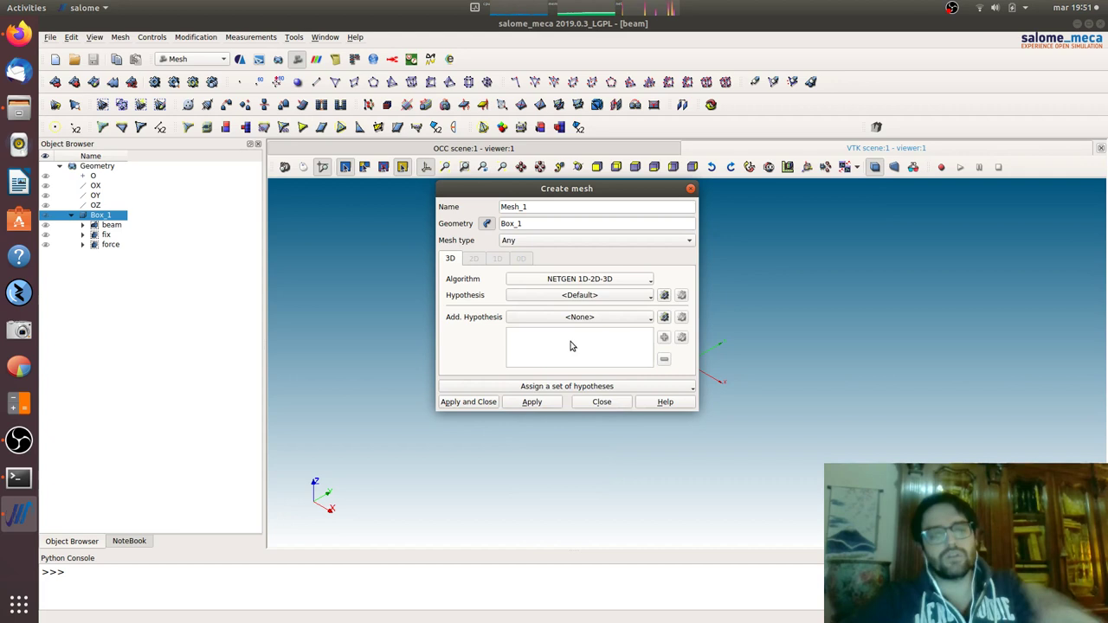
click(665, 295)
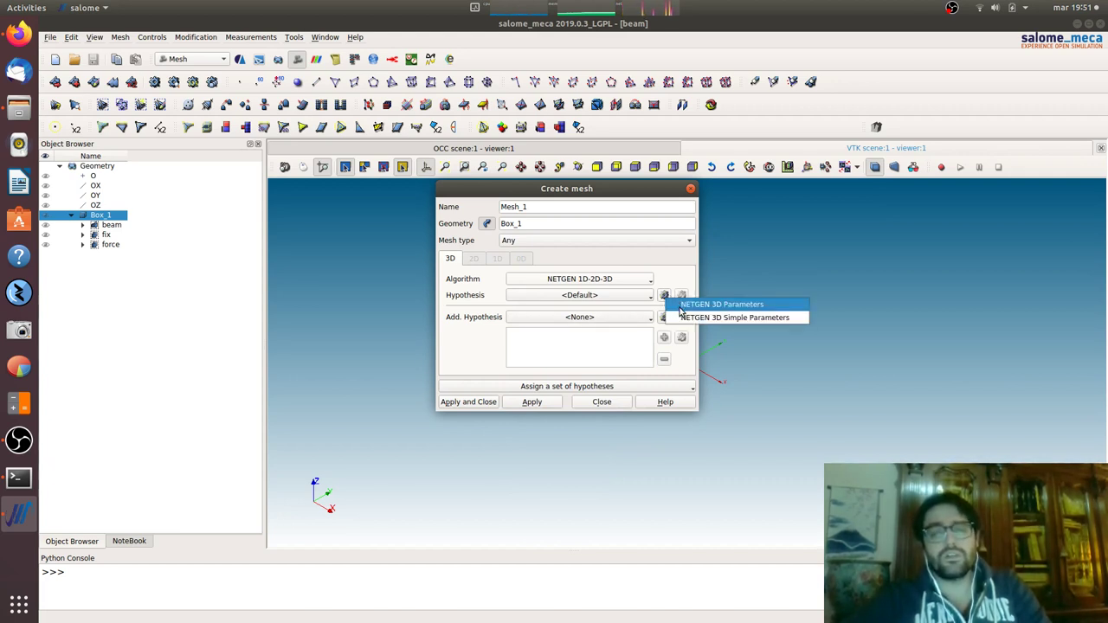
click(592, 281)
click(597, 283)
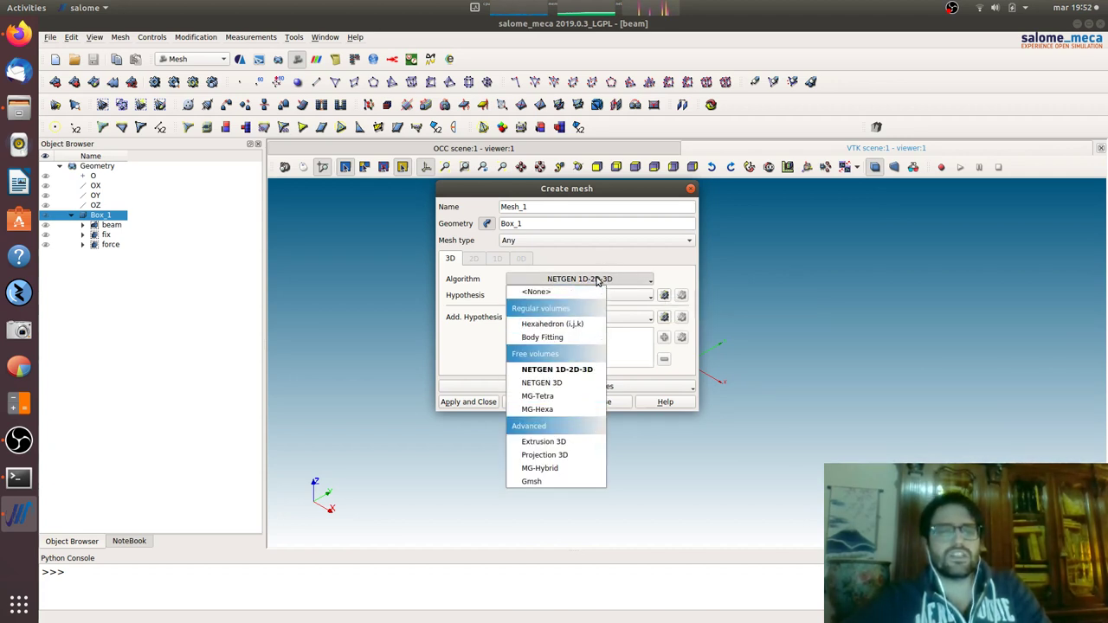
click(587, 370)
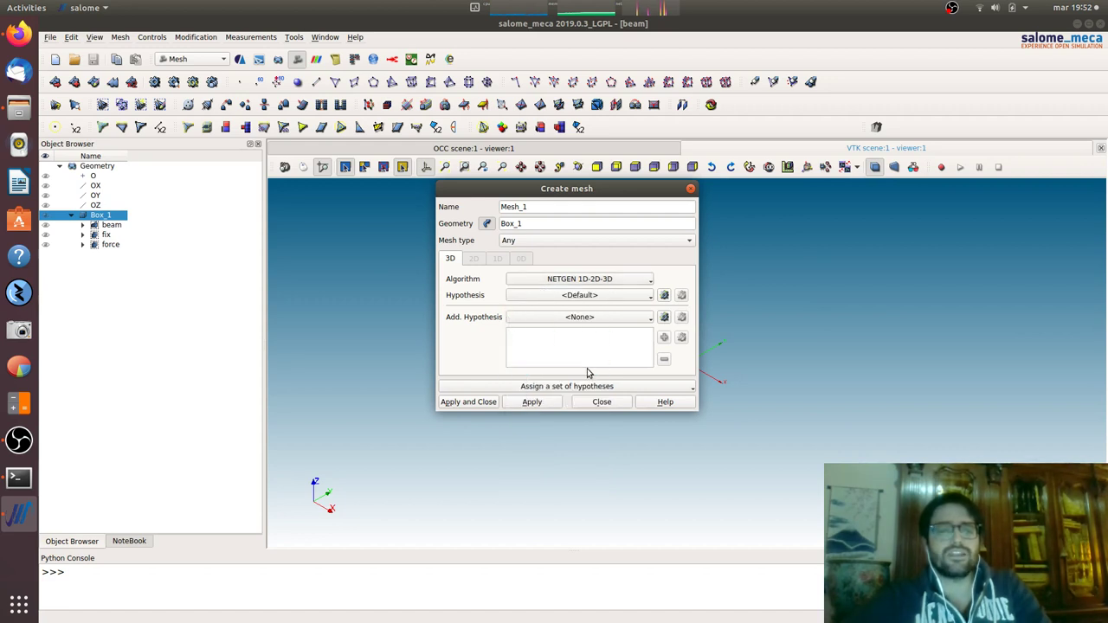
Create Mesh_1 with a NETGEN 3D Parameters hypothesis using maximum and minimum size 20, Quad-dominated and Second order enabled.
click(664, 296)
click(683, 305)
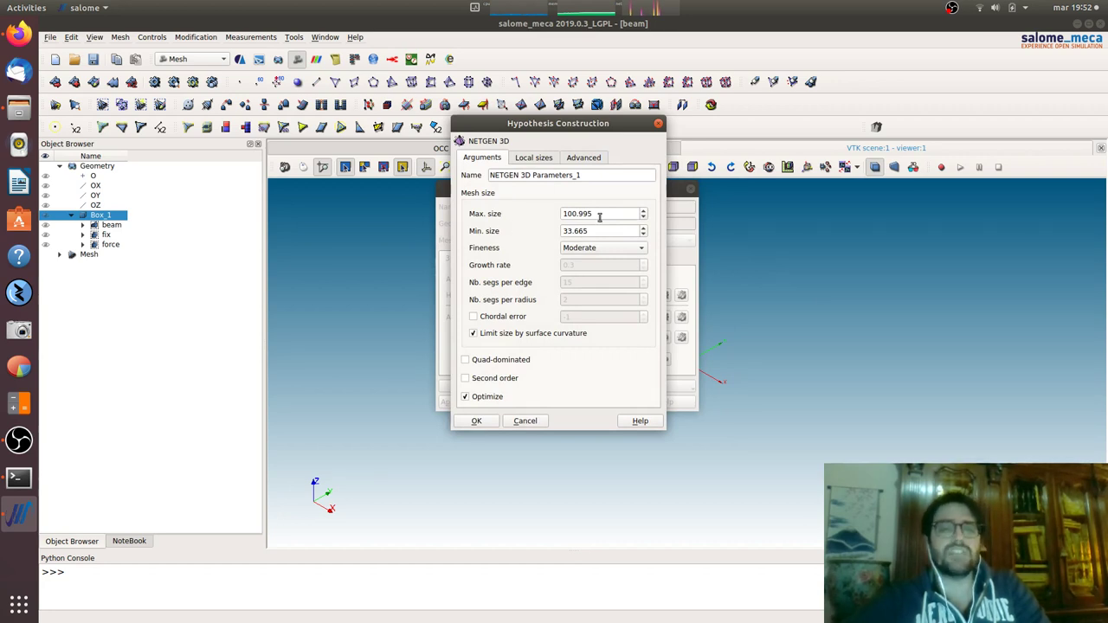
drag(599, 217, 554, 218)
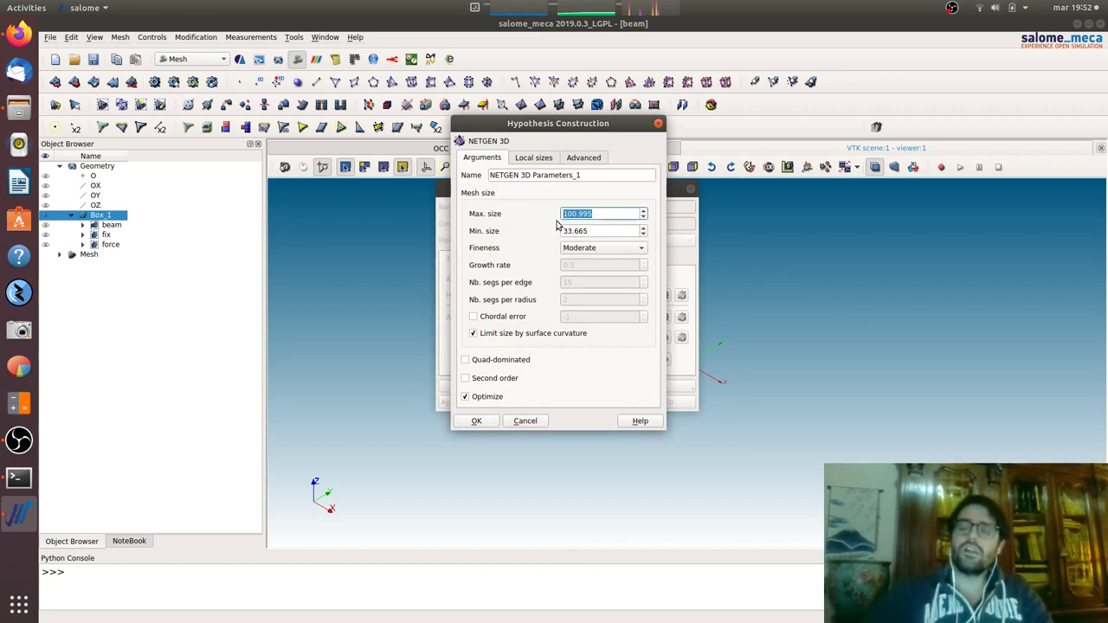
text(20)
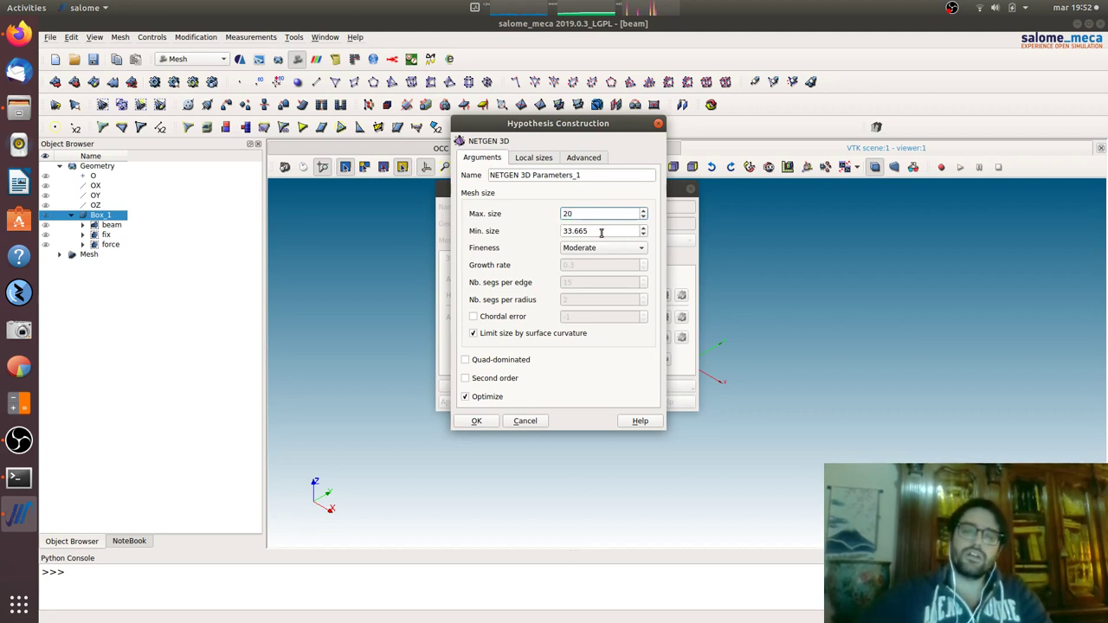
drag(605, 231, 556, 230)
text(20)
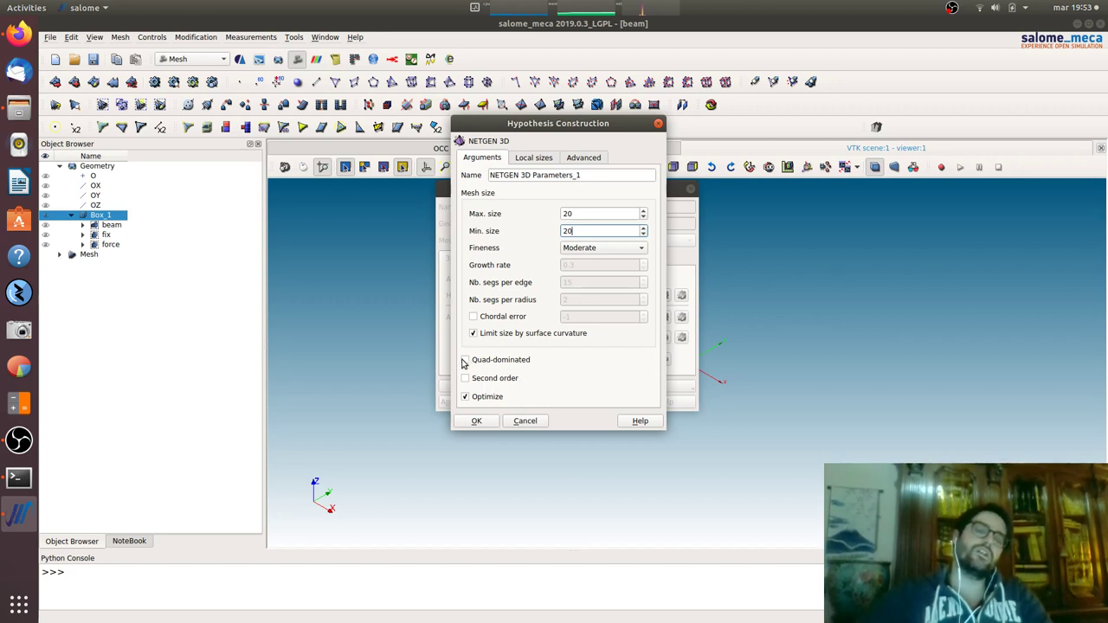
click(464, 360)
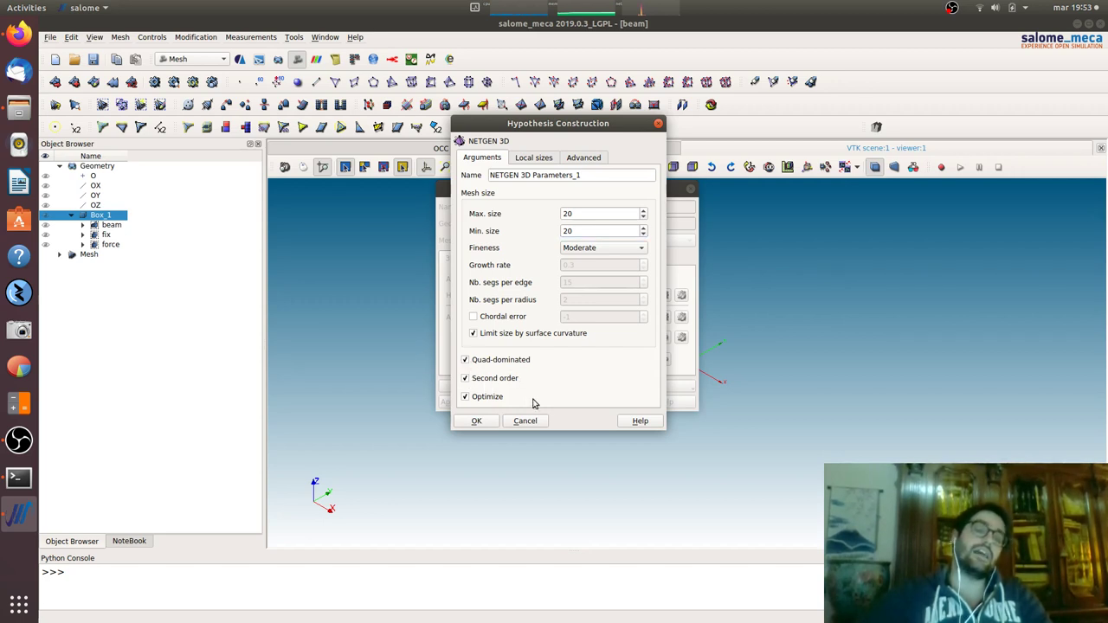
click(478, 421)
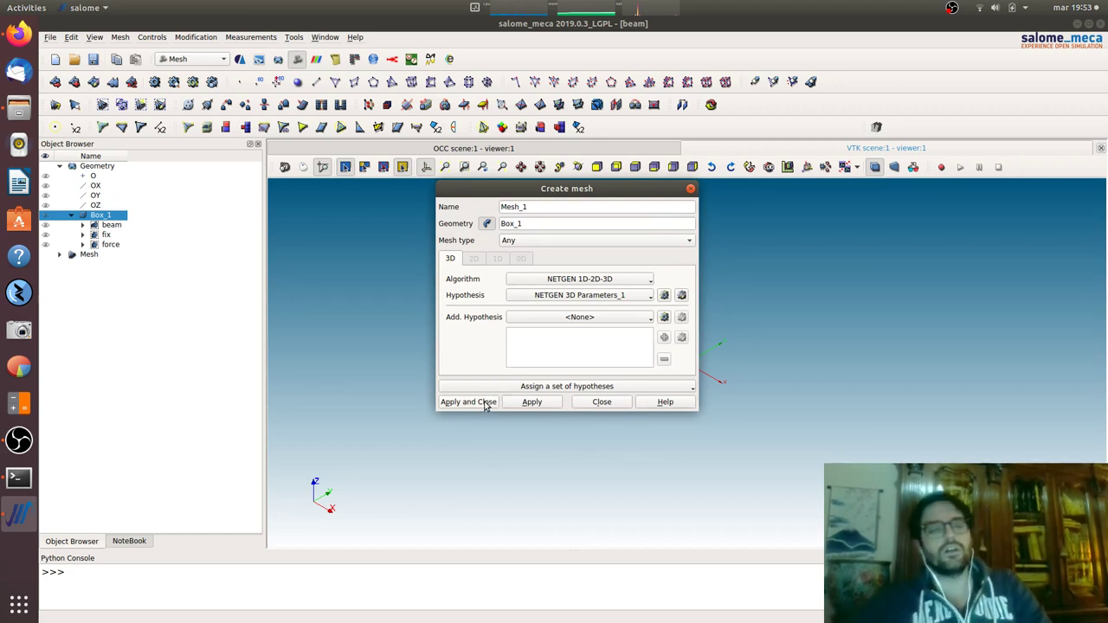
click(484, 404)
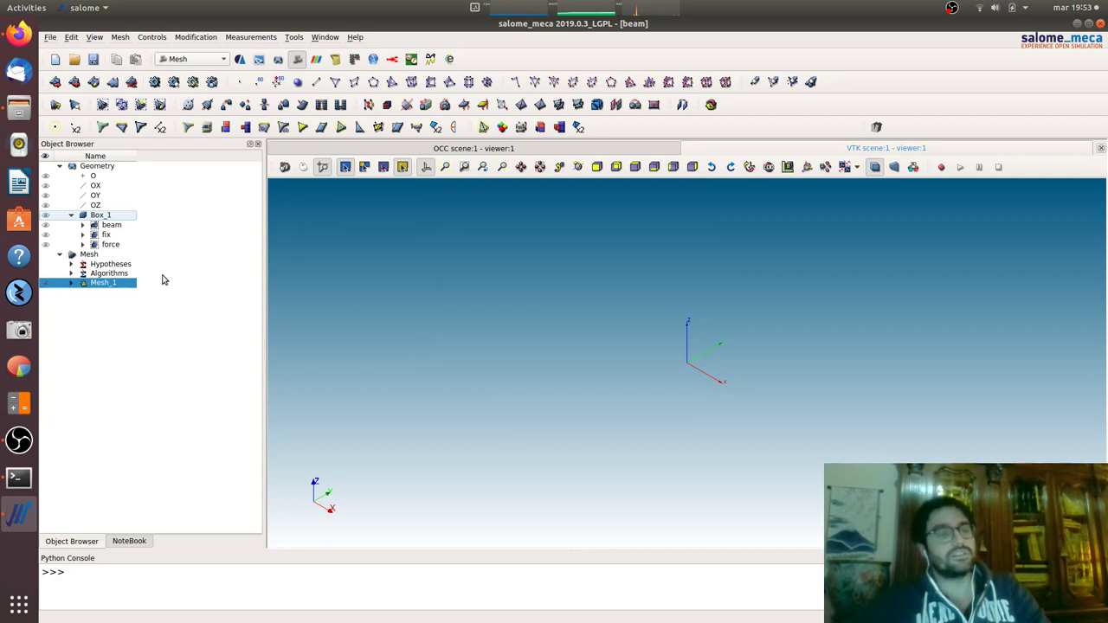
Compute Mesh_1 and close the computation report.
right_click(113, 287)
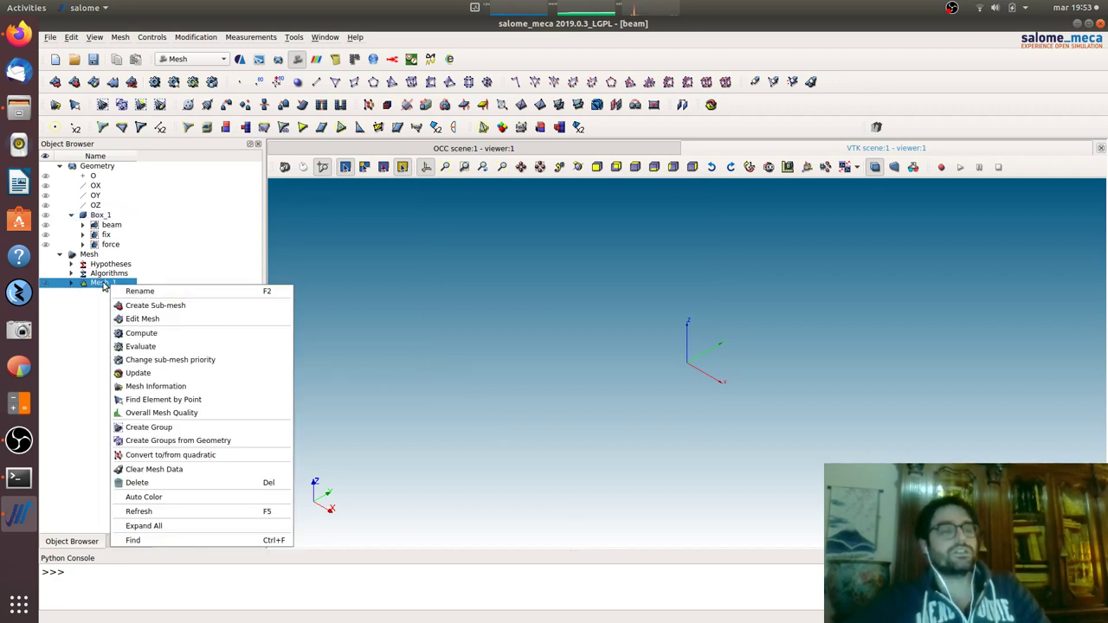
click(136, 336)
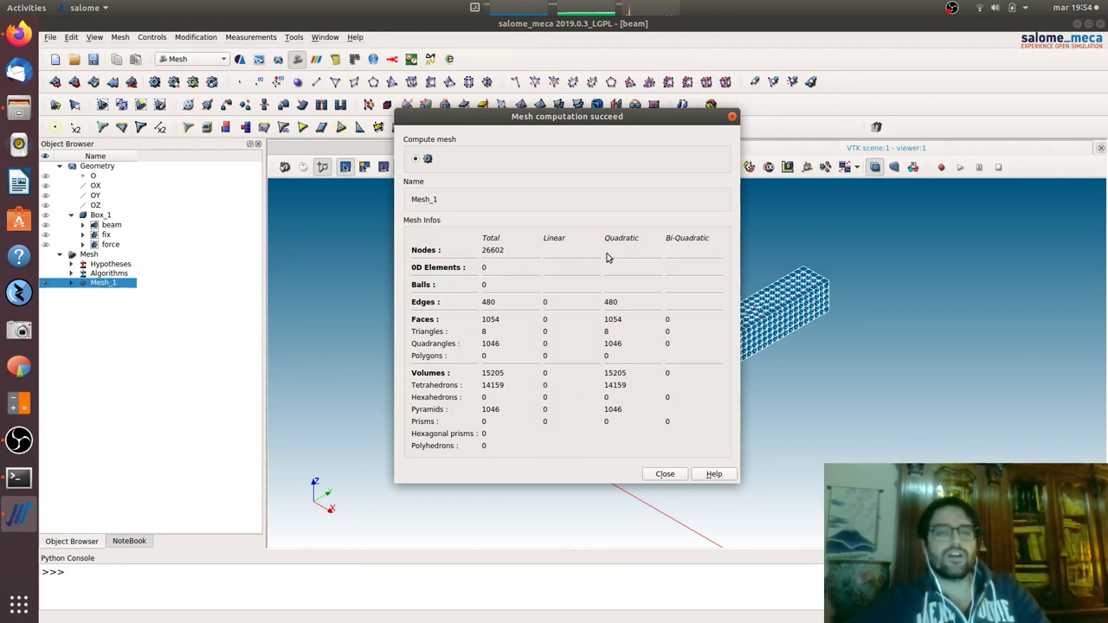
click(664, 474)
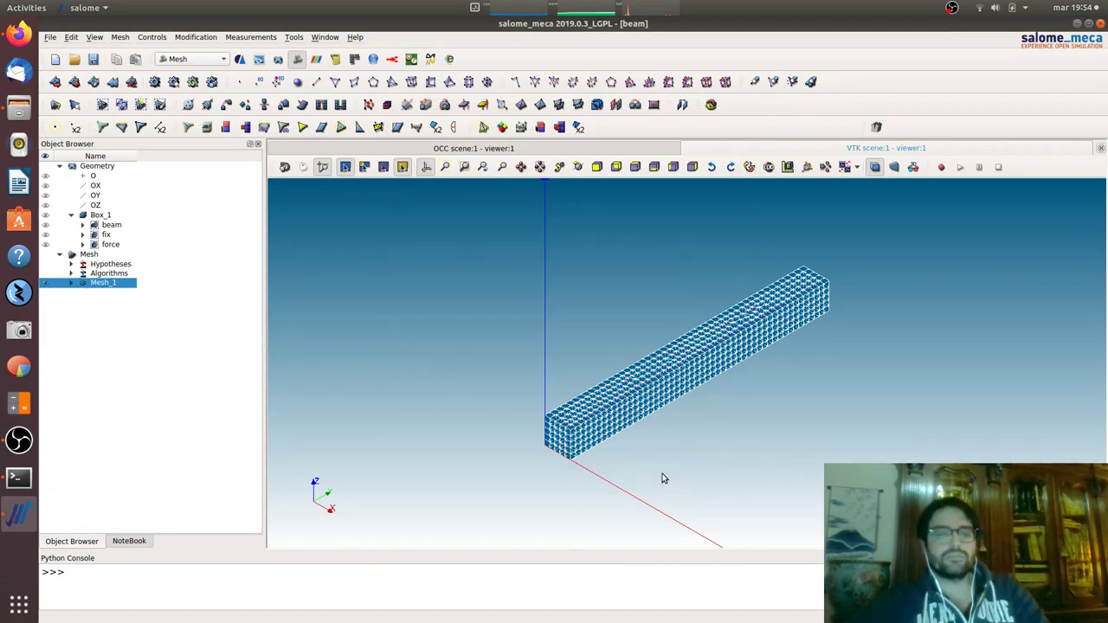
right_click(94, 289)
click(108, 292)
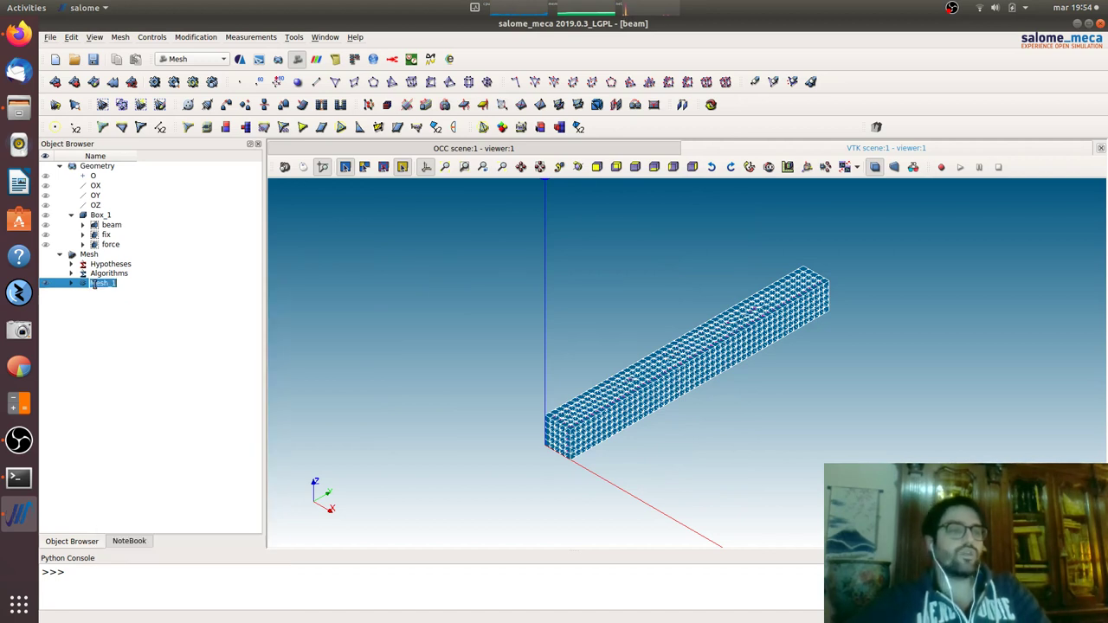
key(Return)
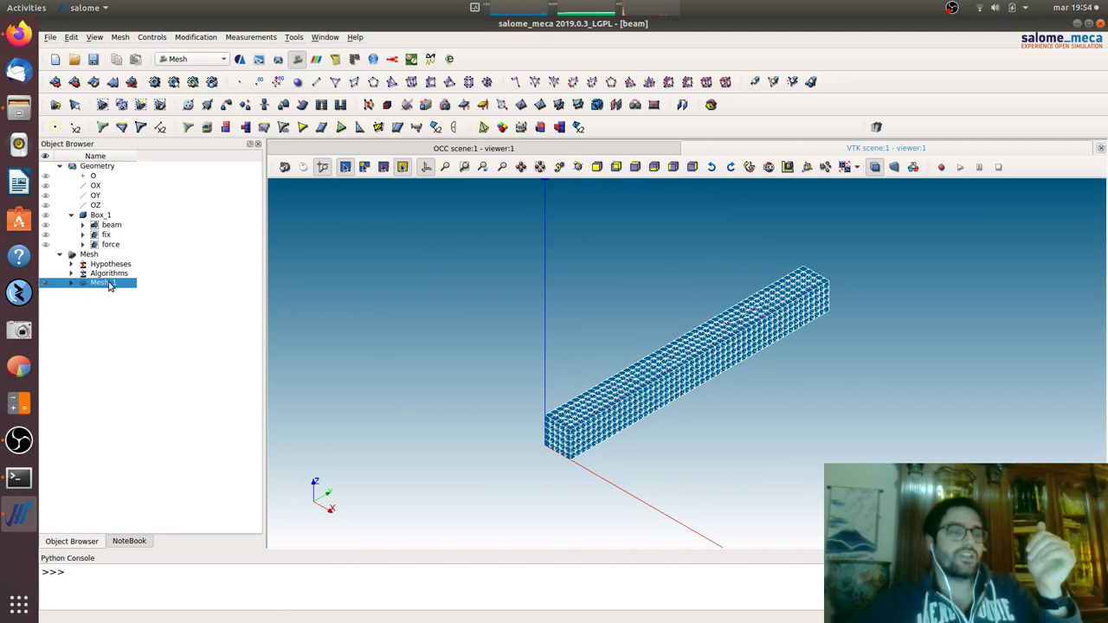
Create element and node groups on Mesh_1 from the geometry groups beam, fix and force.
right_click(109, 283)
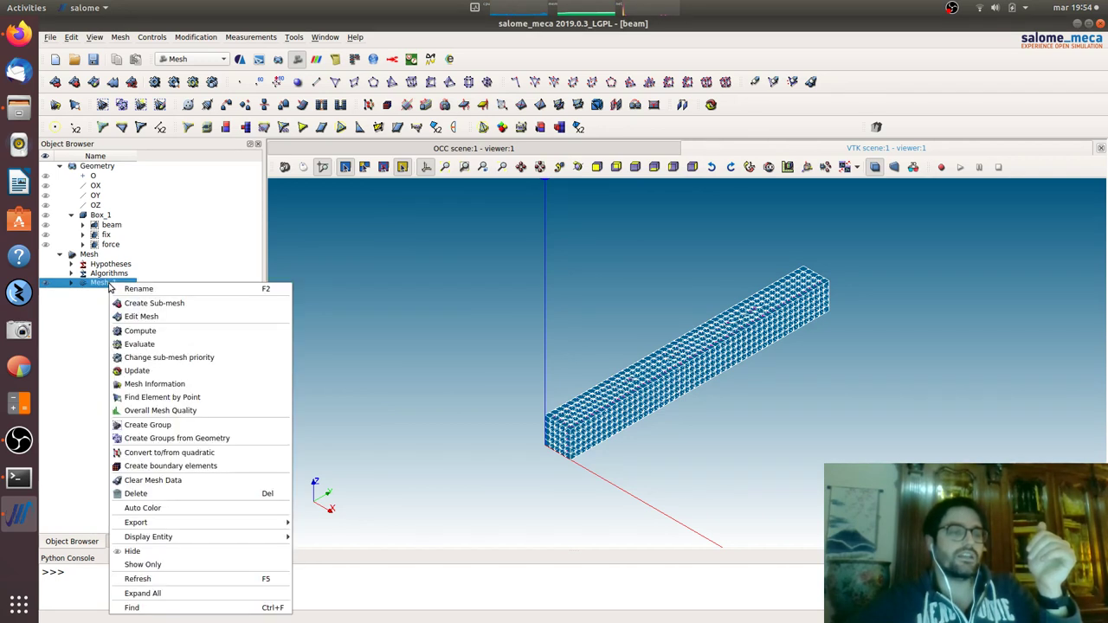
click(242, 437)
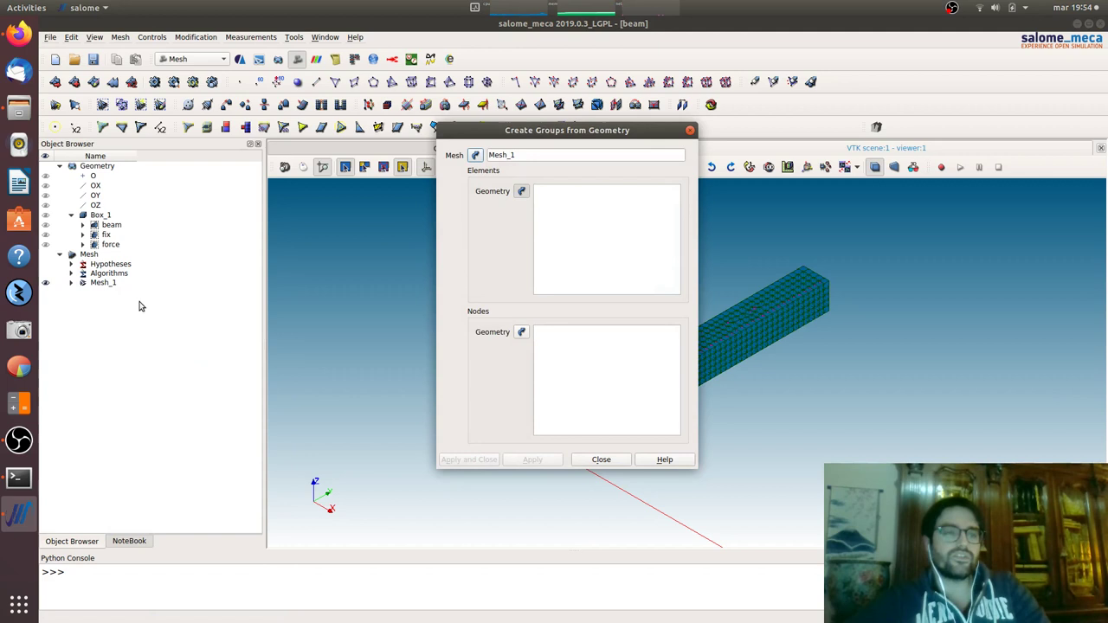
click(112, 225)
ctrl+click(107, 235)
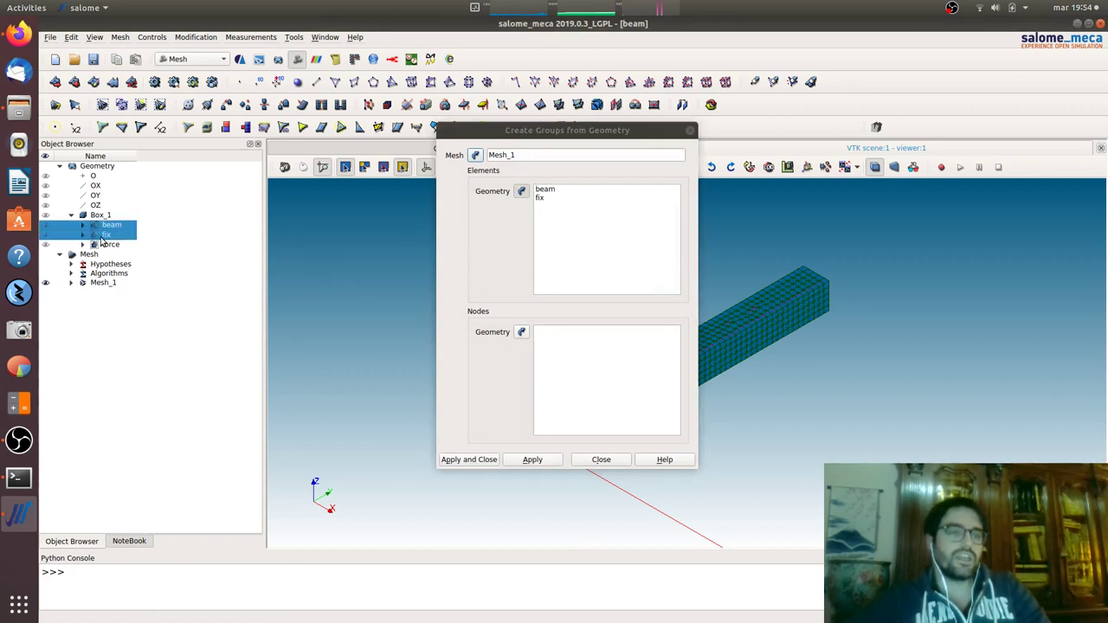
ctrl+click(107, 245)
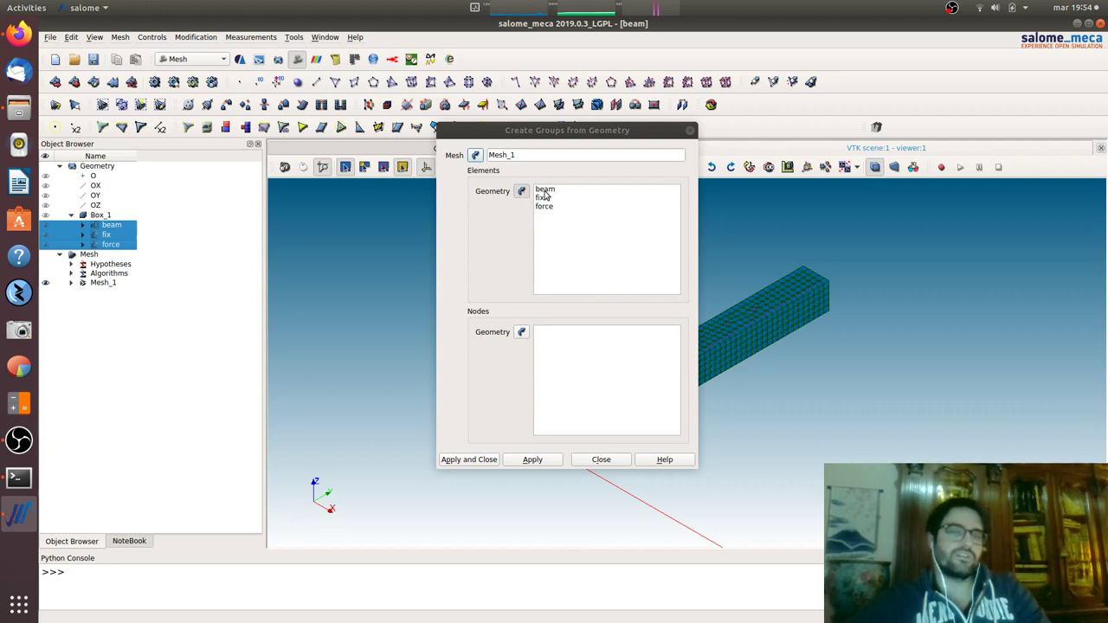
click(522, 332)
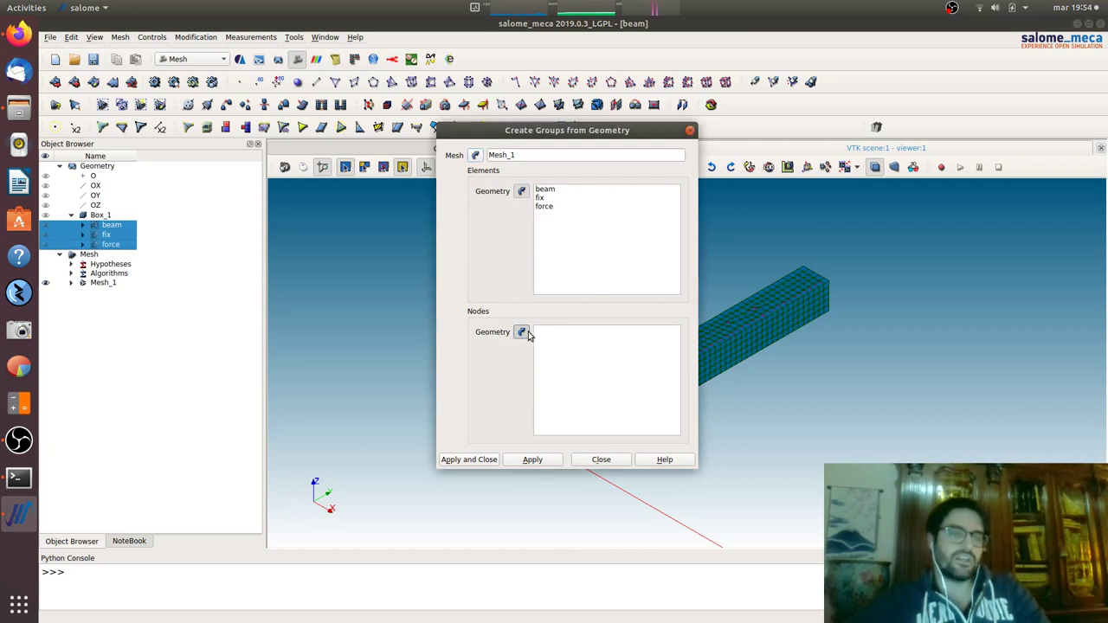
click(486, 459)
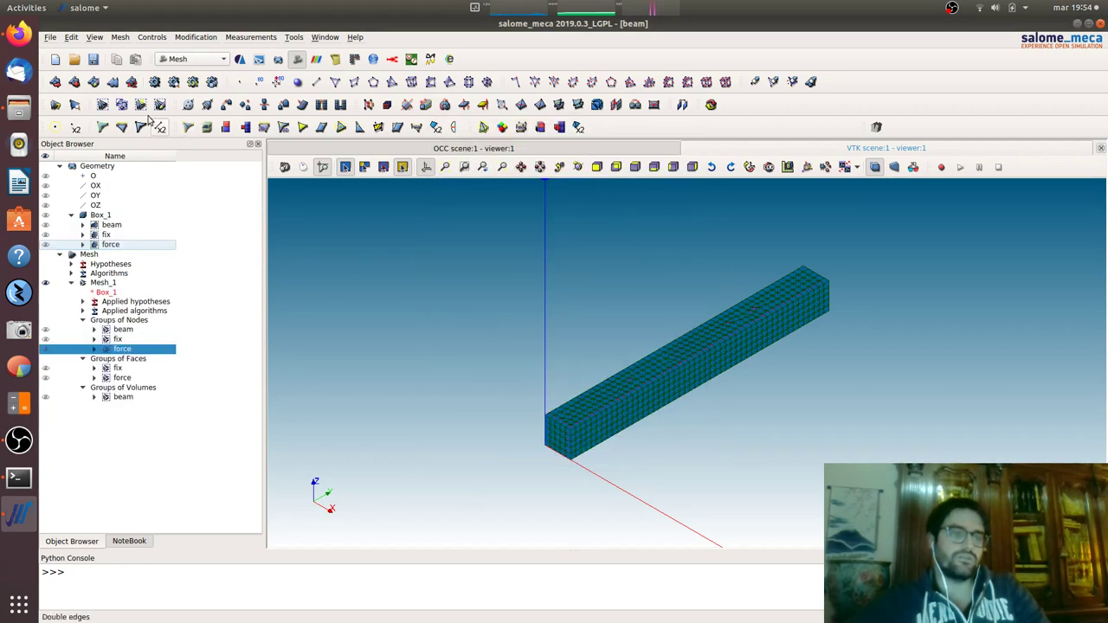
In the AsterStudy module, create a new stage with a Read a mesh command that uses Mesh_1 as mesh file.
click(241, 73)
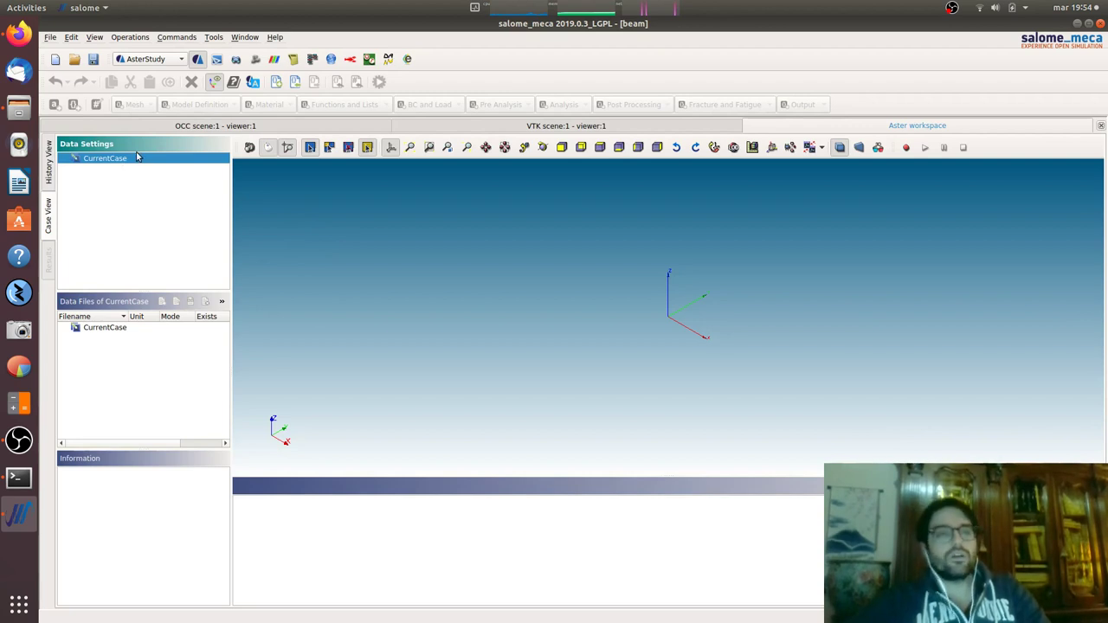
click(277, 83)
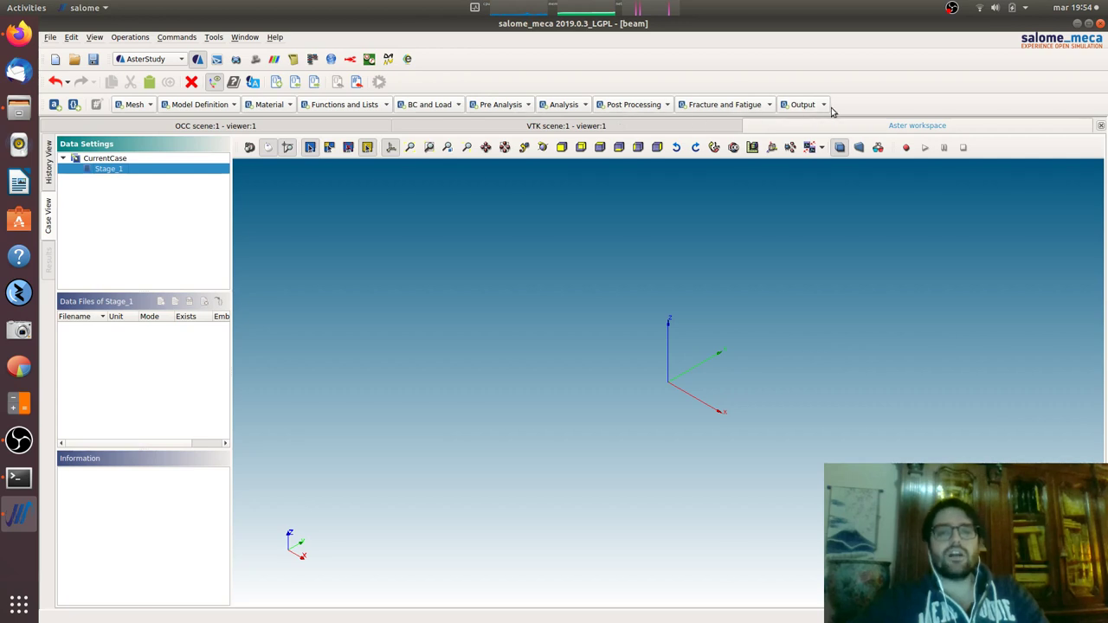
click(138, 106)
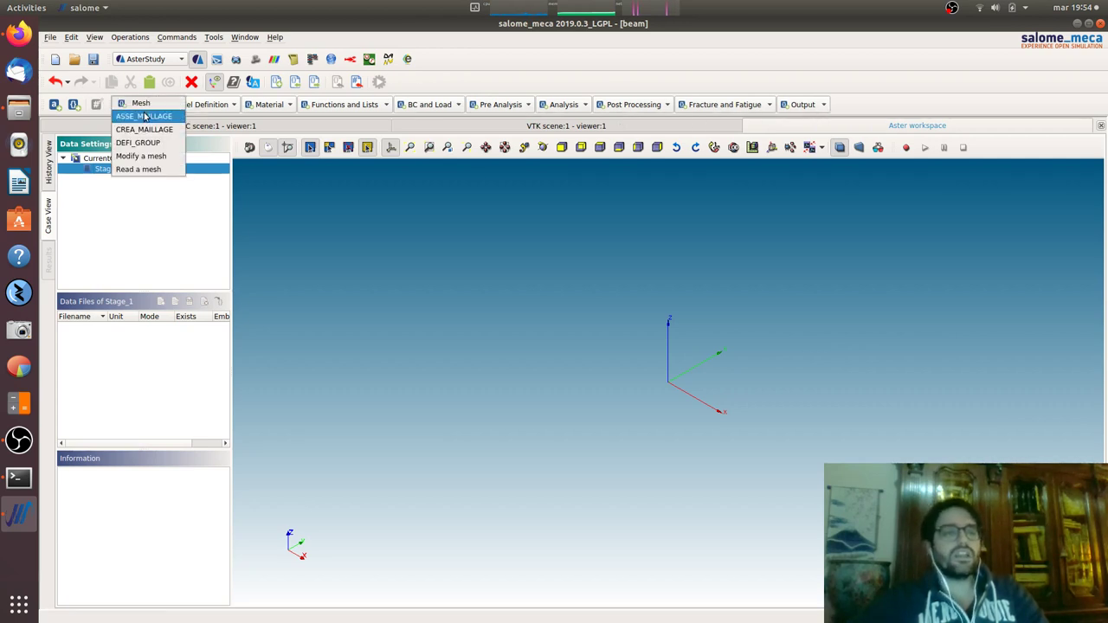
click(154, 170)
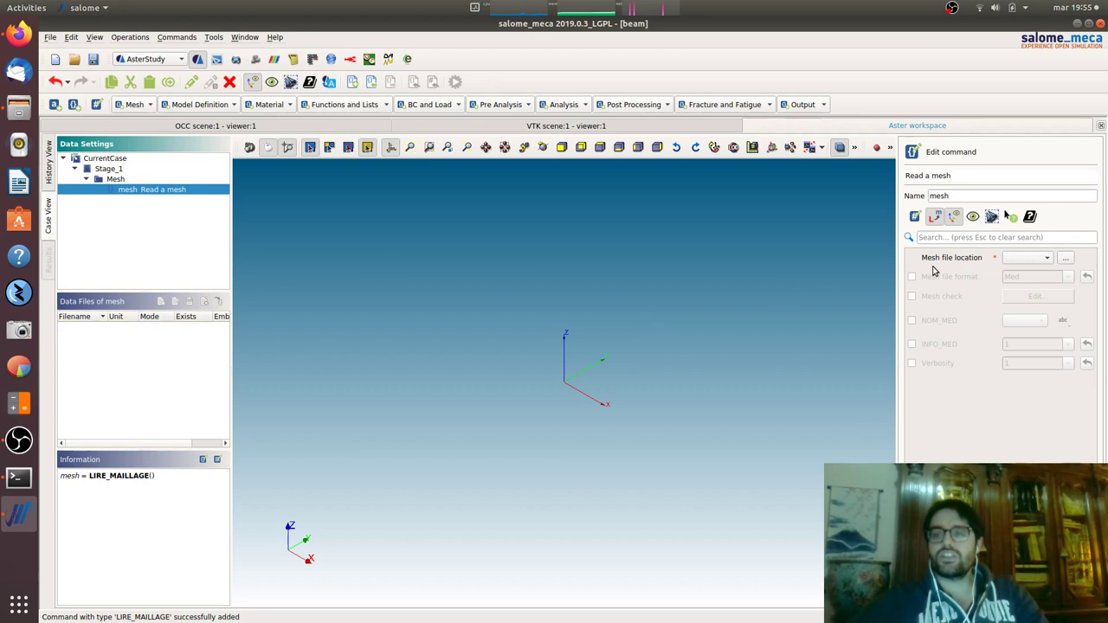
click(1043, 258)
click(1028, 258)
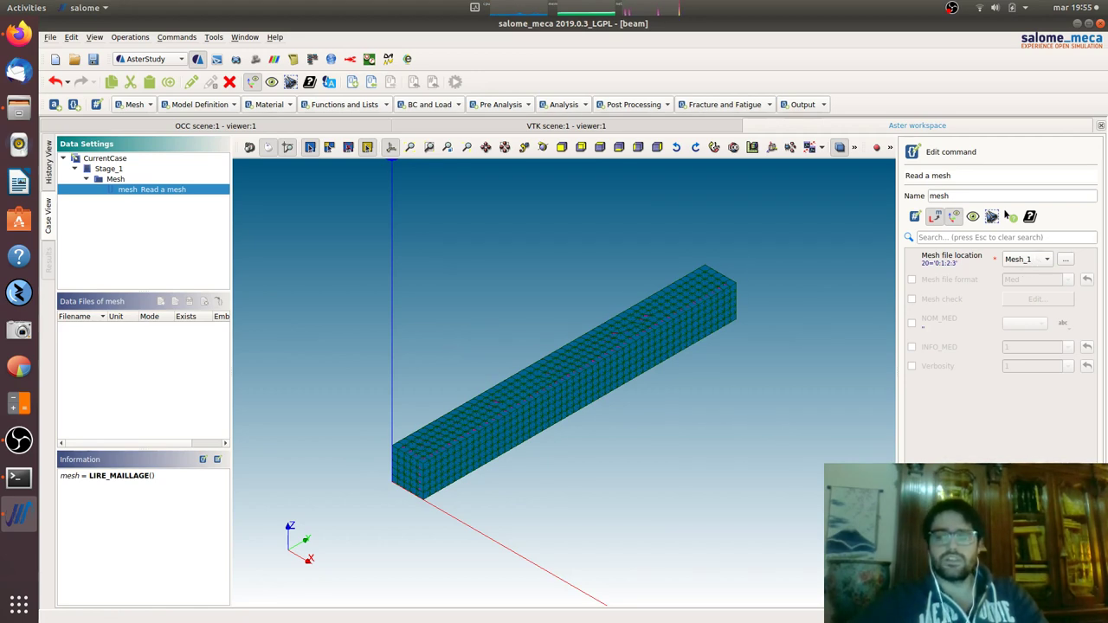
click(1007, 215)
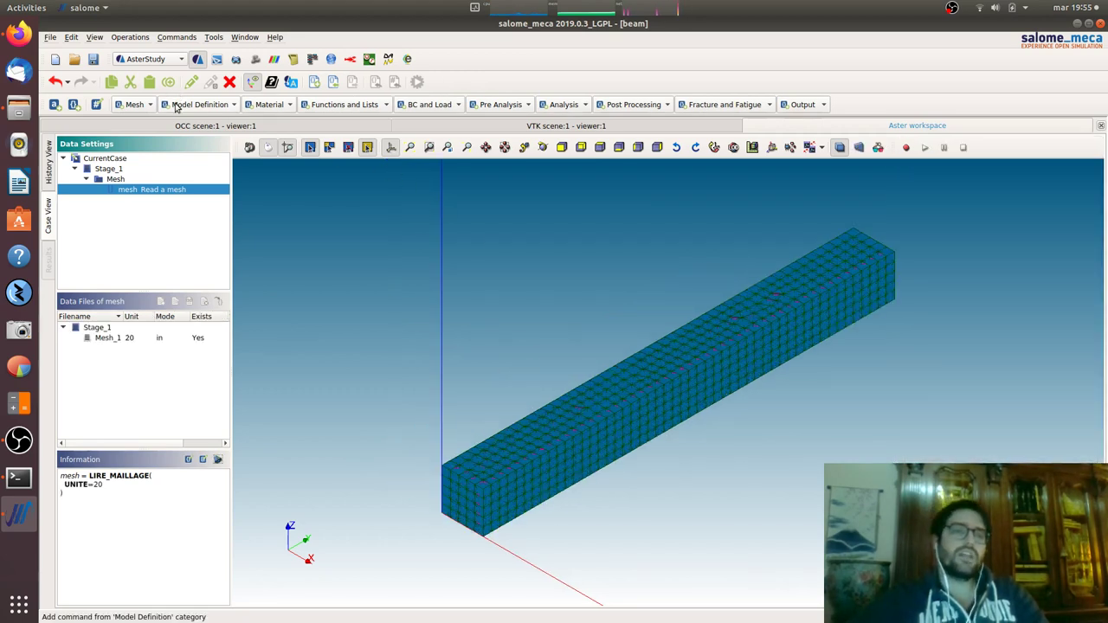
click(137, 105)
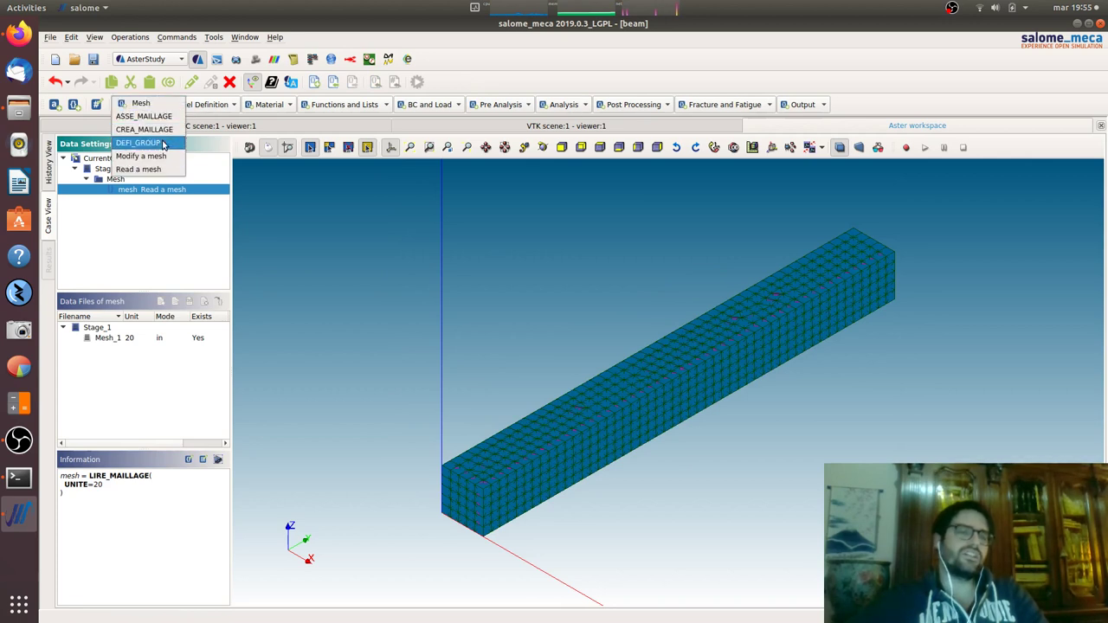
click(137, 105)
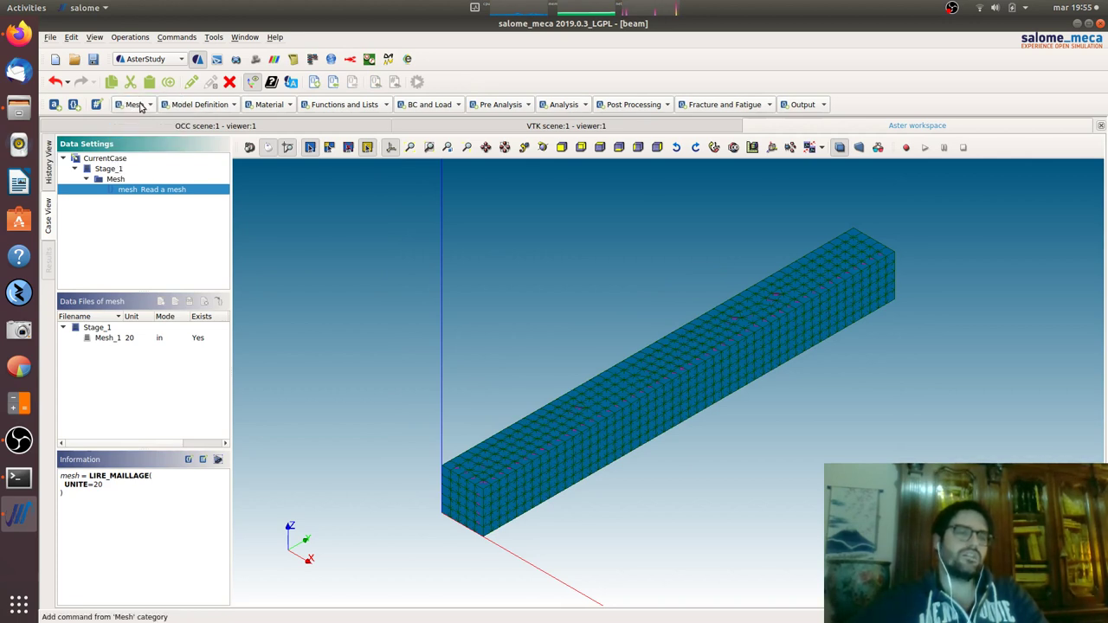
Add an Assign finite element model definition on the read mesh and give it one finite element assignment item.
click(206, 105)
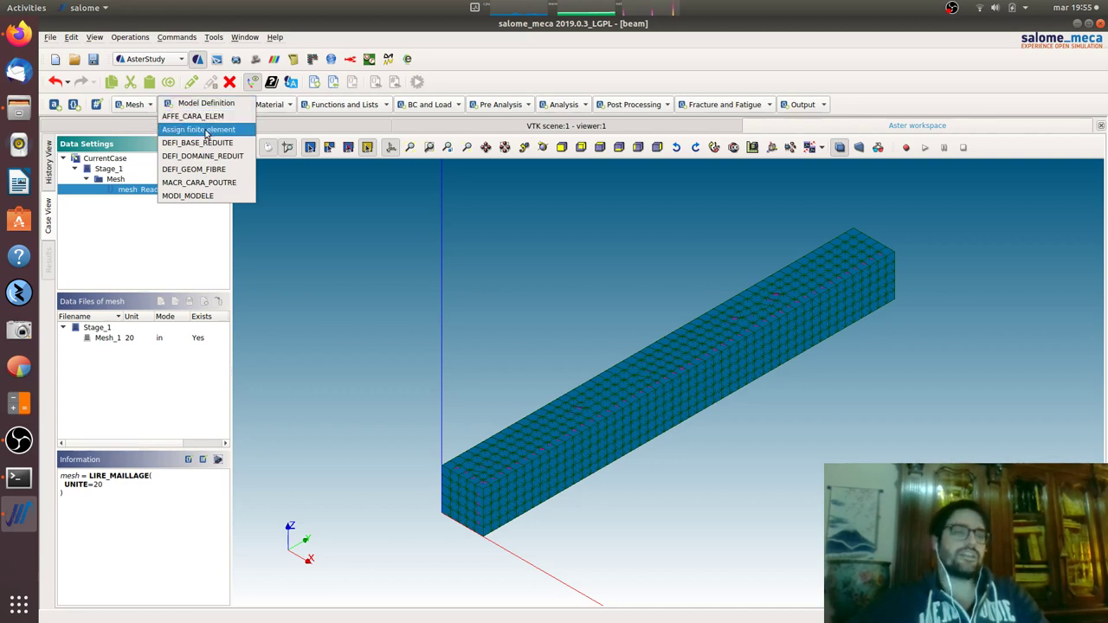
click(198, 129)
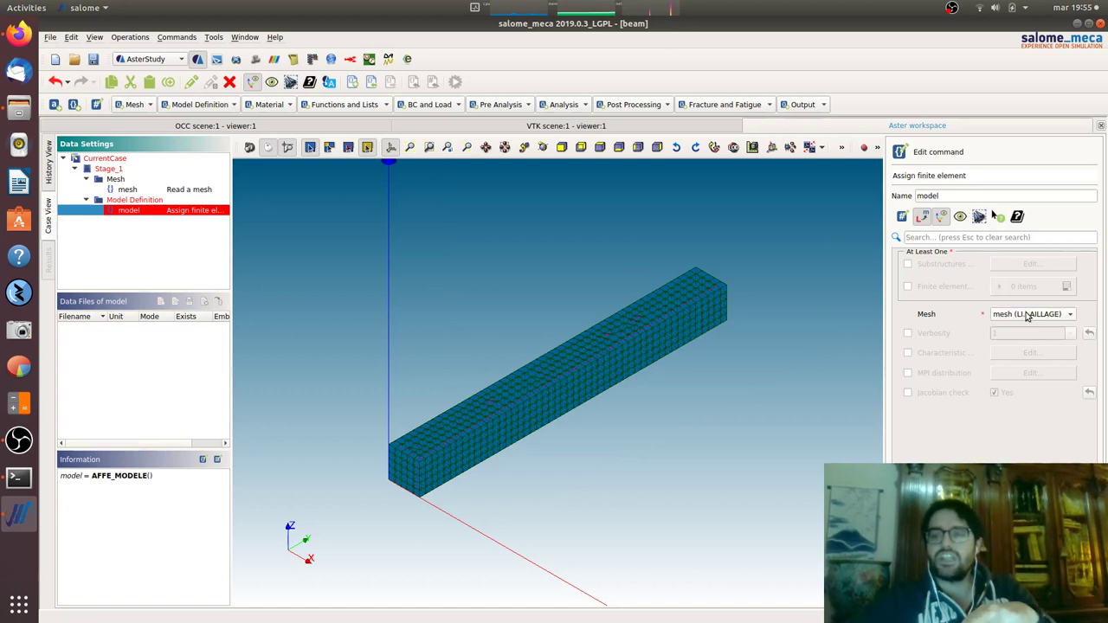
click(908, 286)
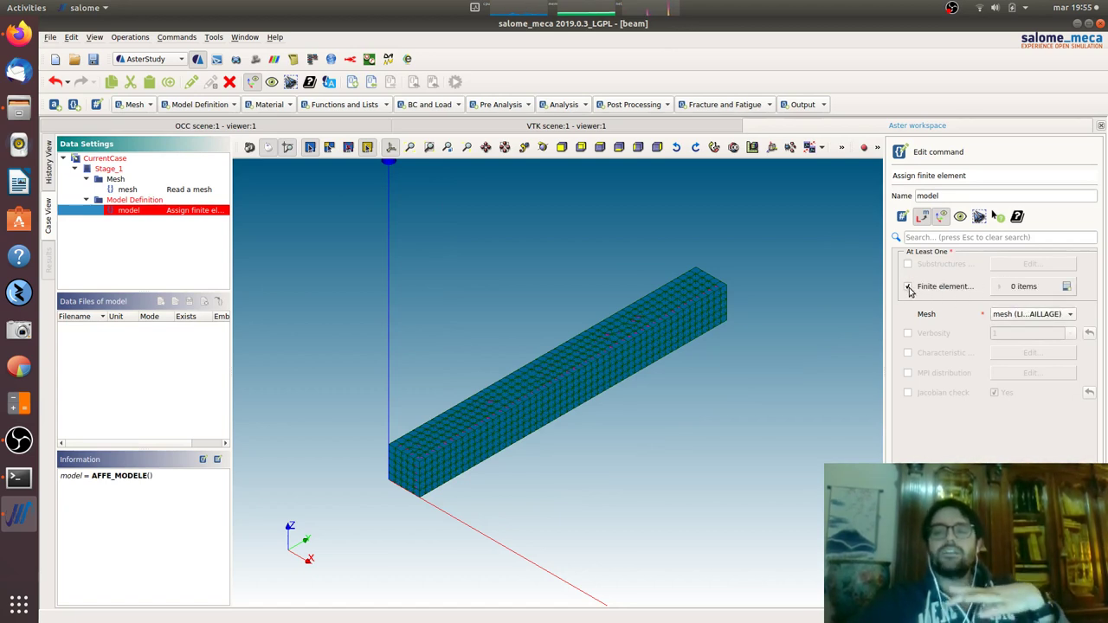
click(1066, 287)
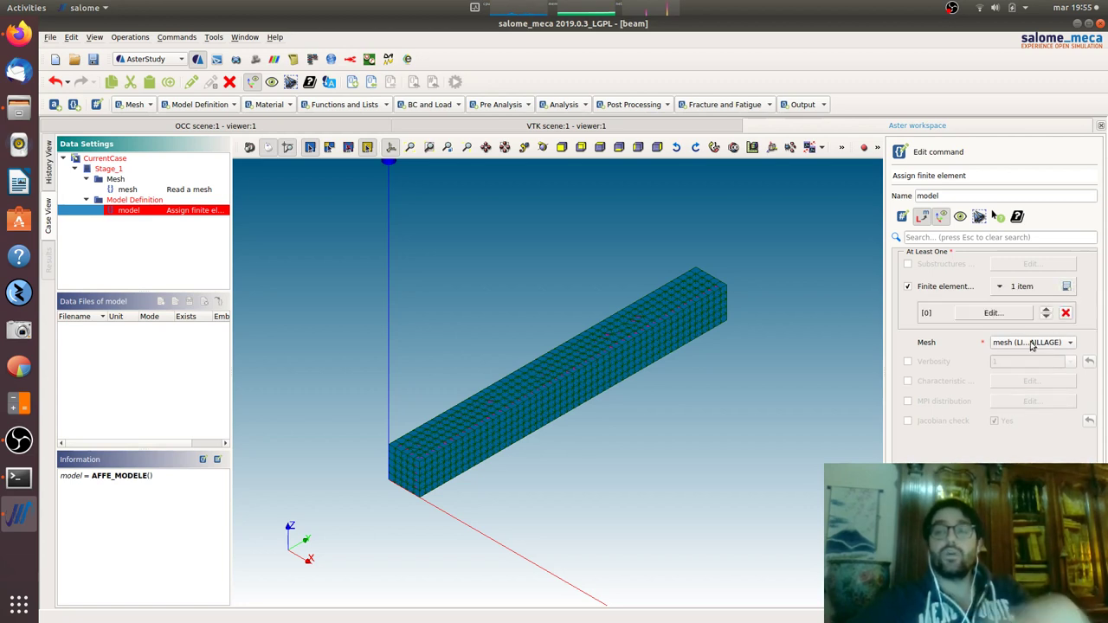
Set the finite element assignment to Everywhere with the Mechanic phenomenon and 3D modelisation, and store the model definition.
click(998, 314)
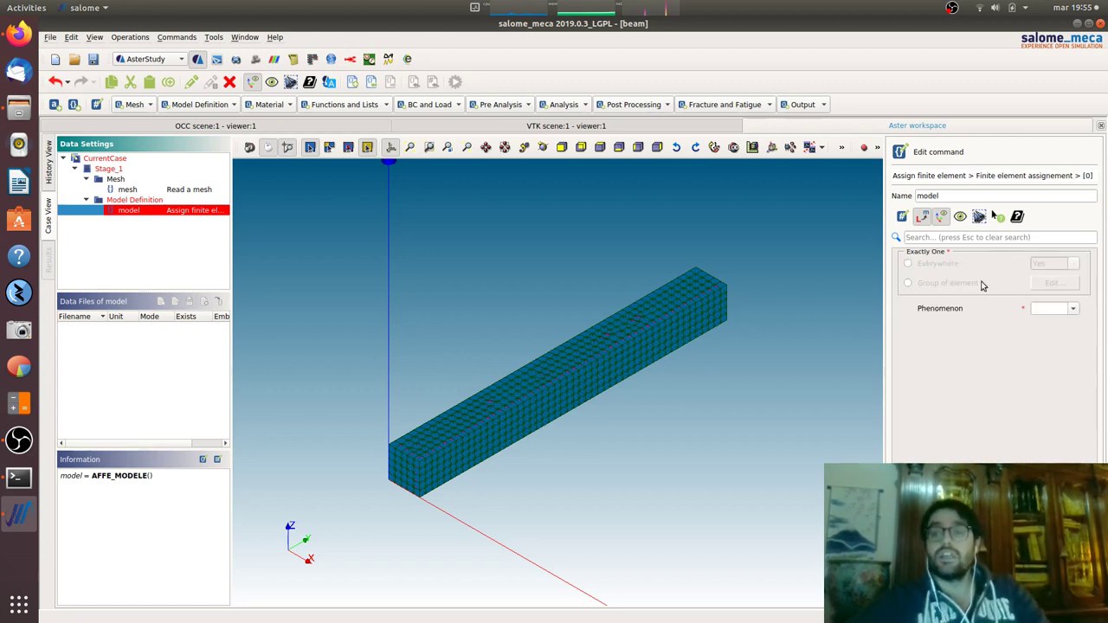
click(908, 264)
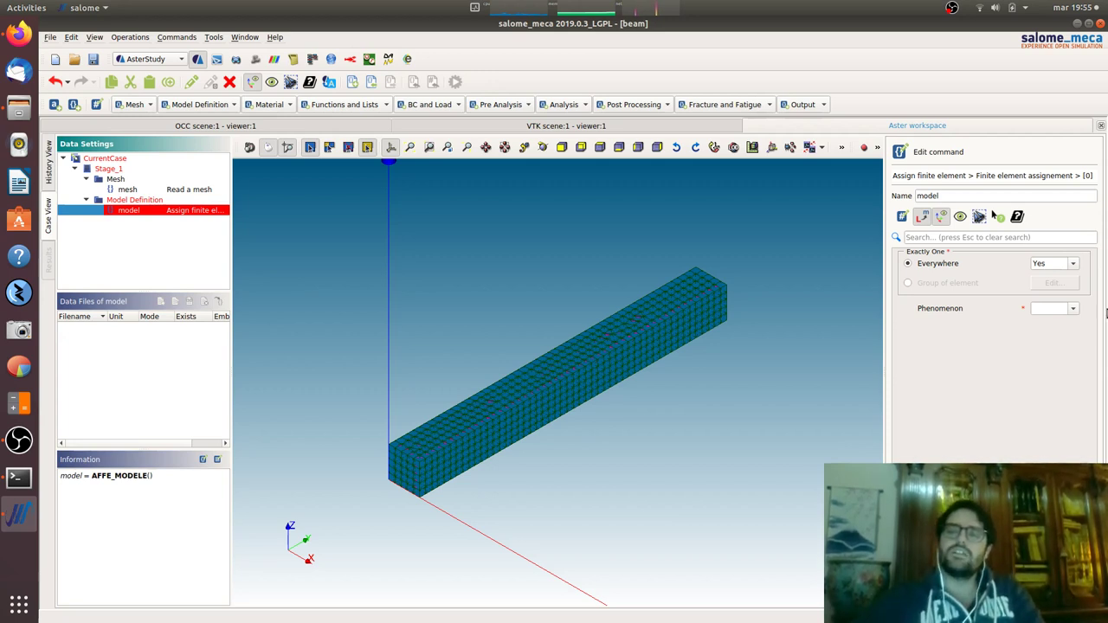
click(1075, 309)
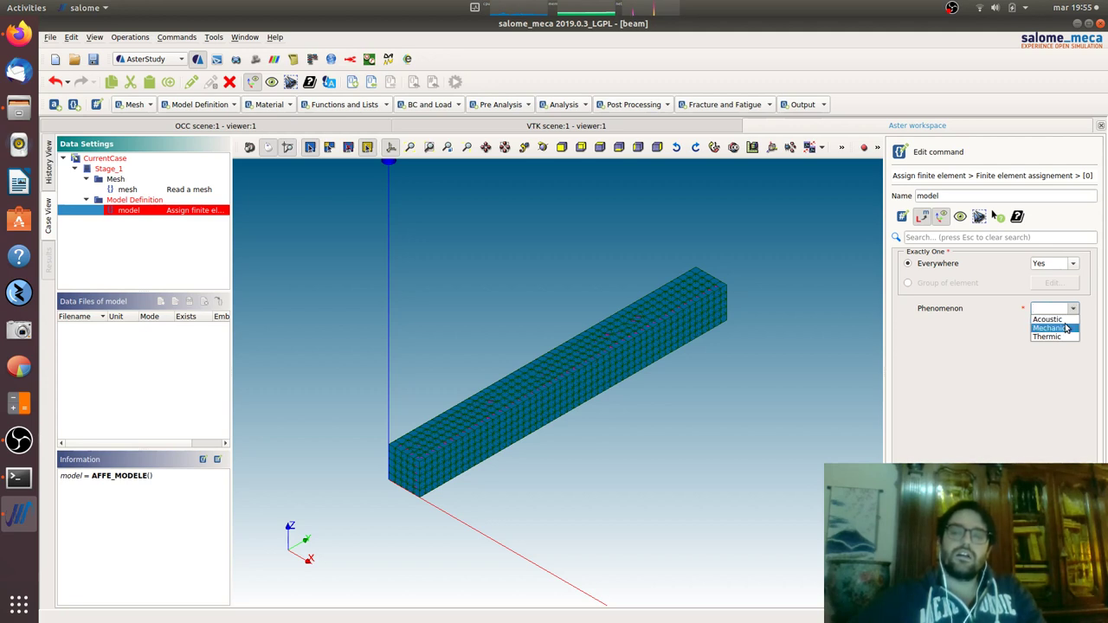
click(1065, 328)
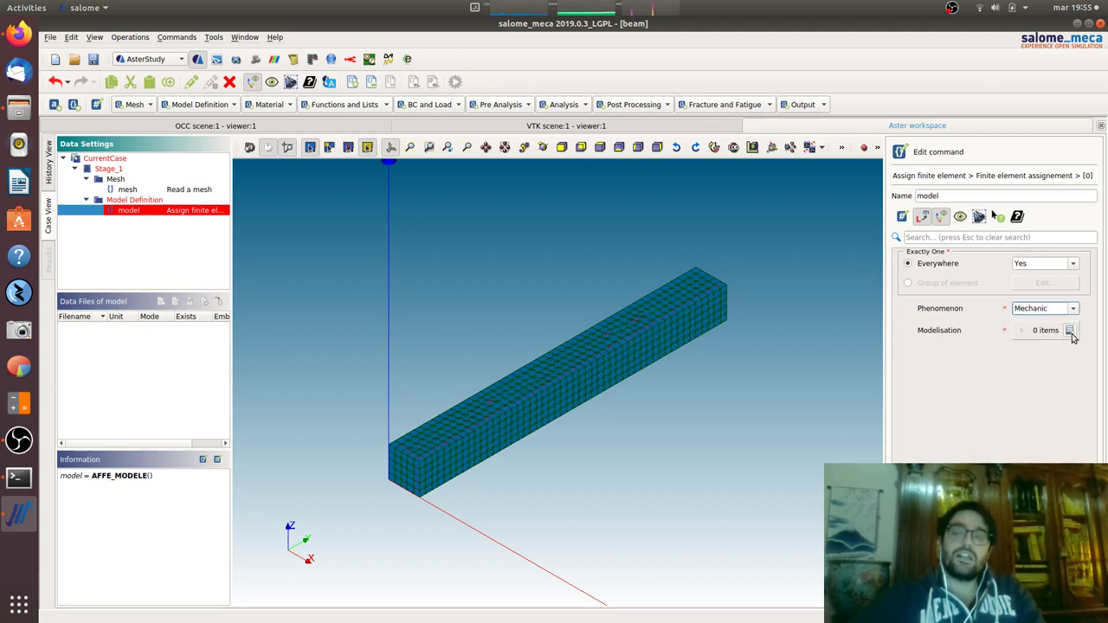
click(1070, 332)
click(1037, 356)
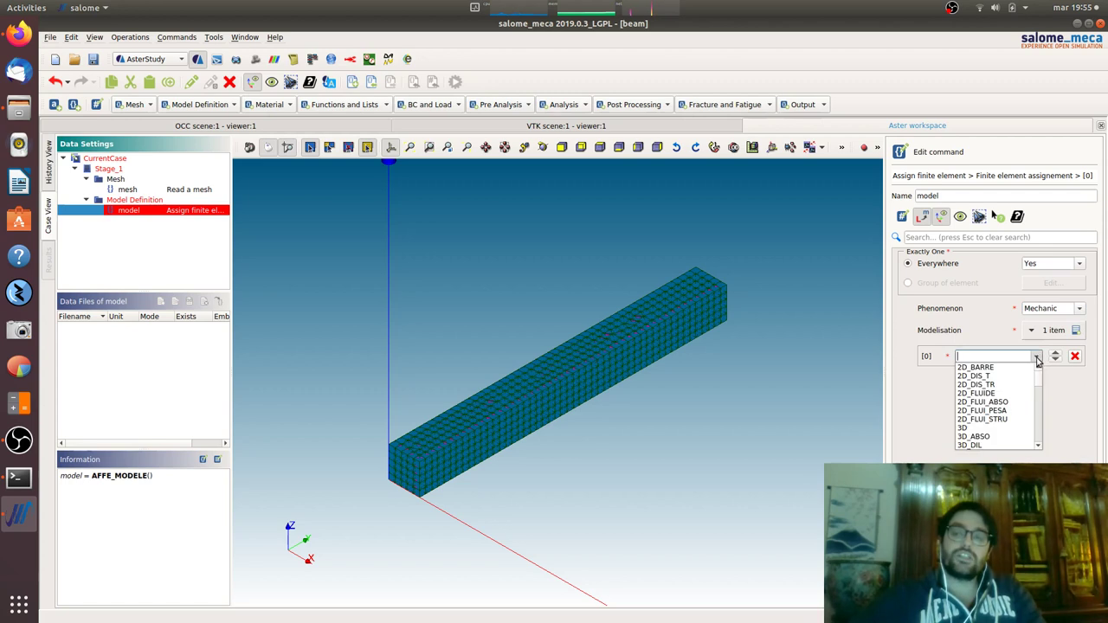
click(1010, 428)
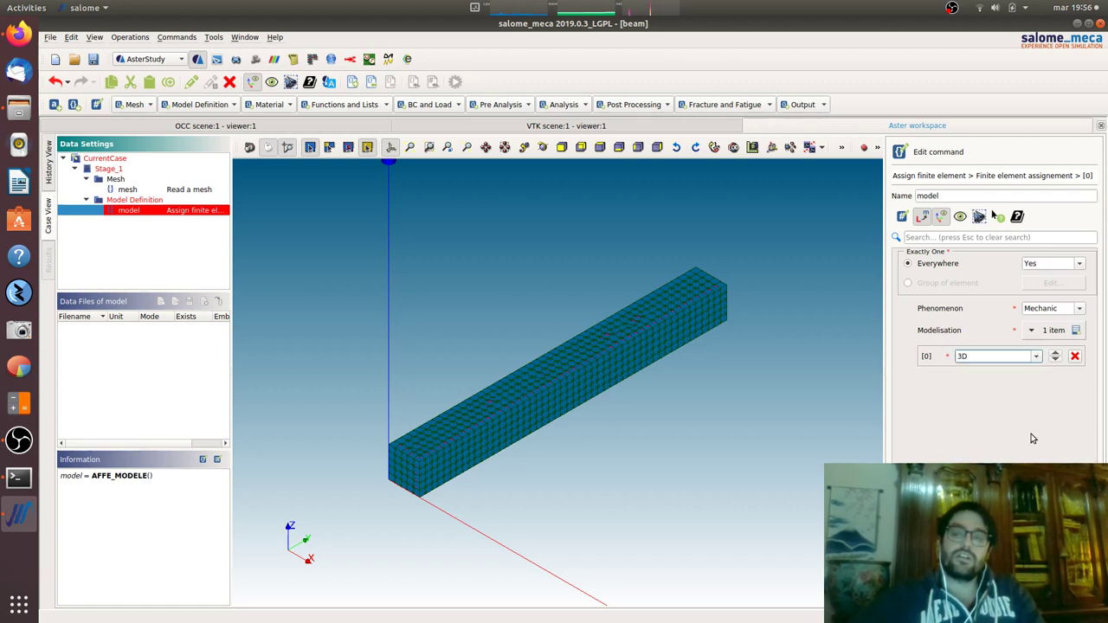
click(968, 355)
key(Return)
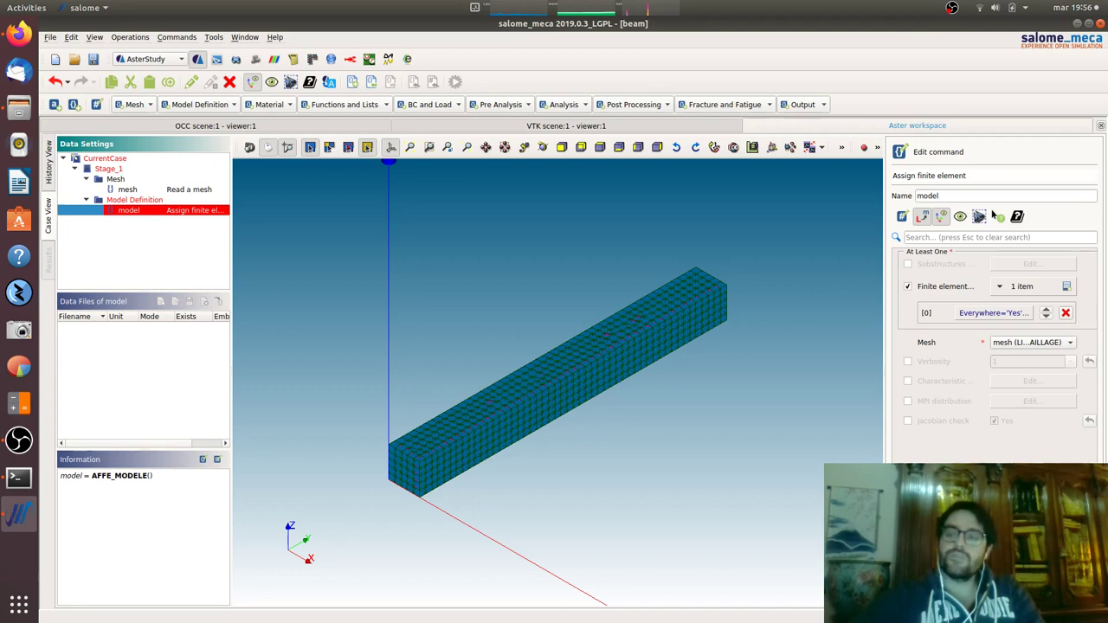
key(Return)
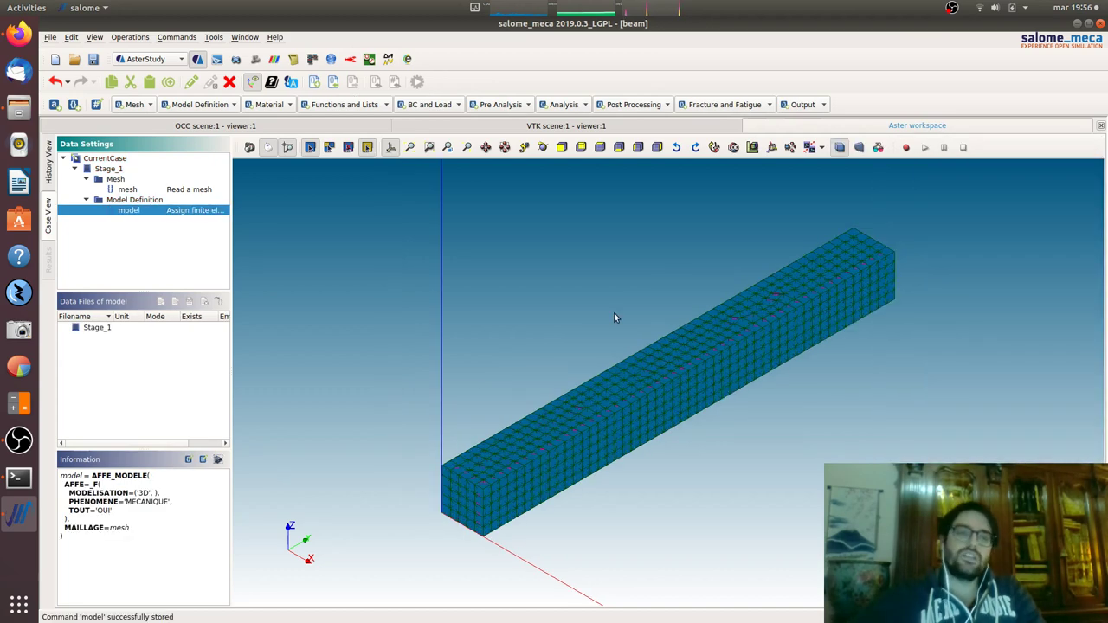
Add a Define a material command with linear isotropic elasticity, Young's modulus 210000 and Poisson's ratio 0.1.
click(278, 105)
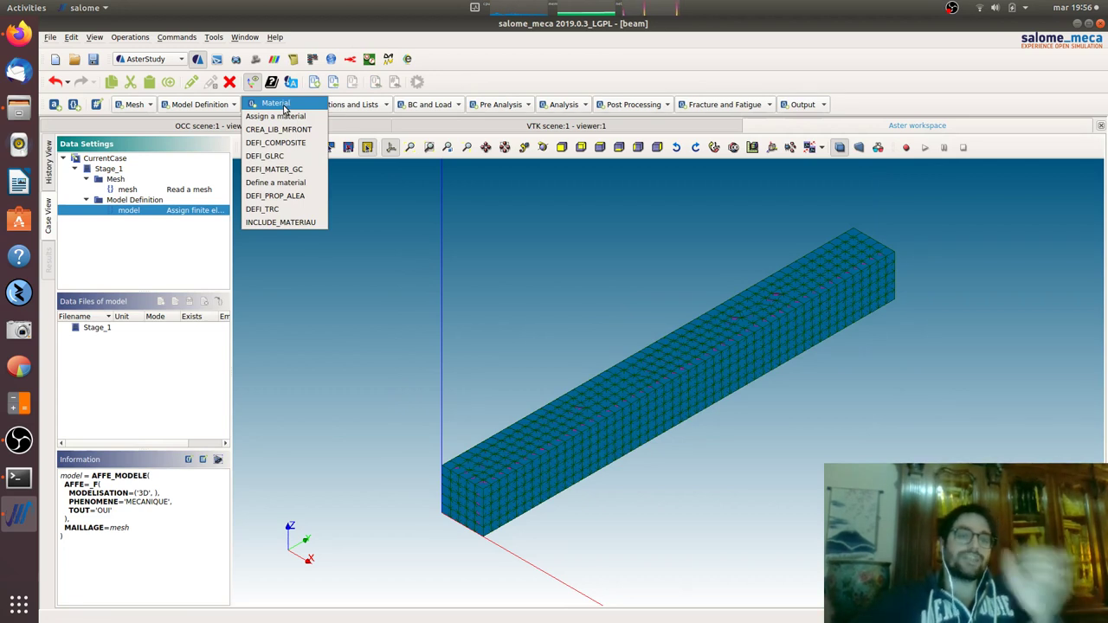
click(315, 188)
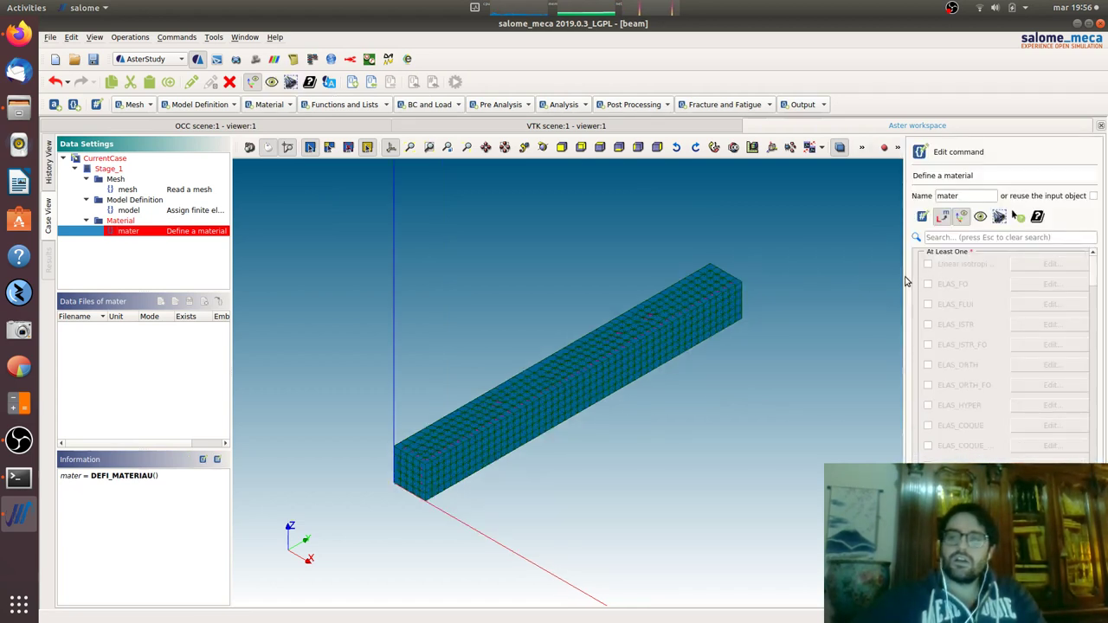
drag(905, 278, 808, 275)
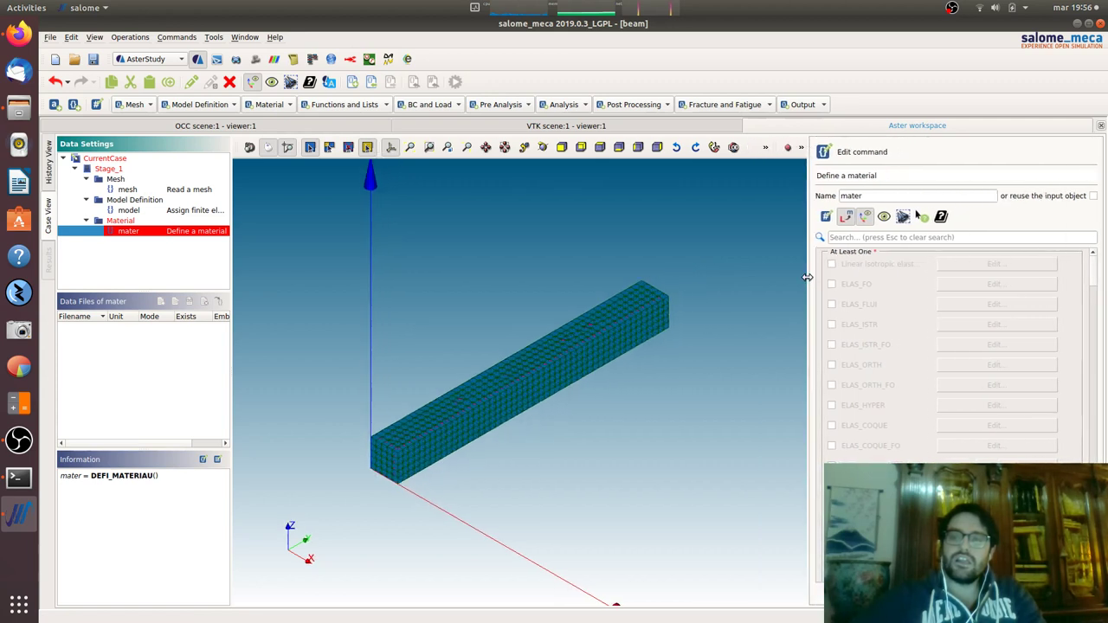
click(833, 265)
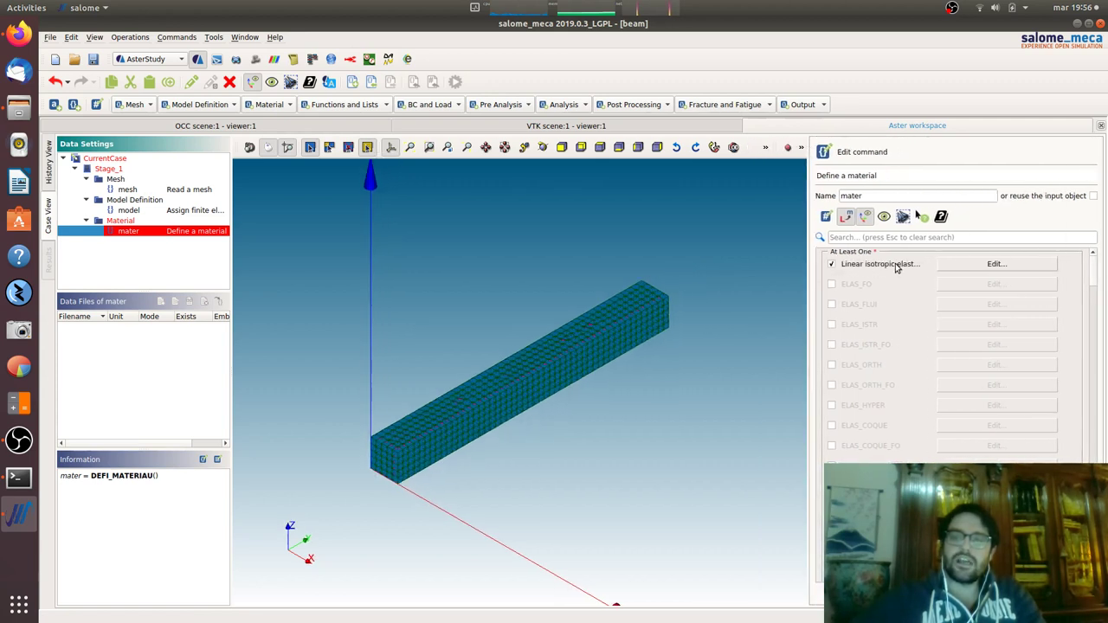
click(1029, 267)
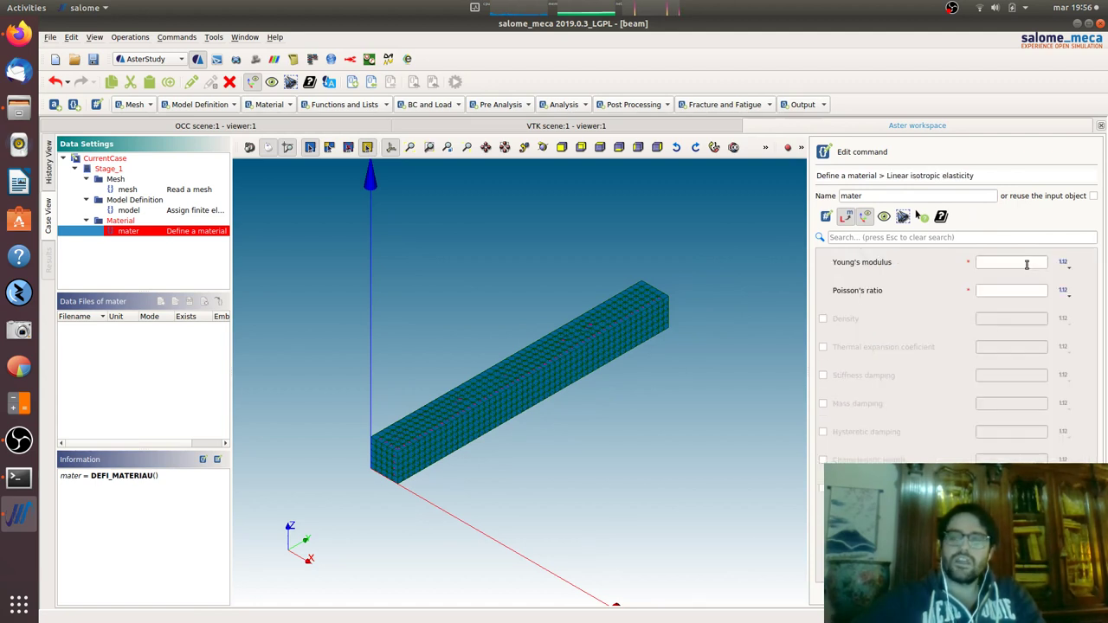
click(1026, 264)
text(210000)
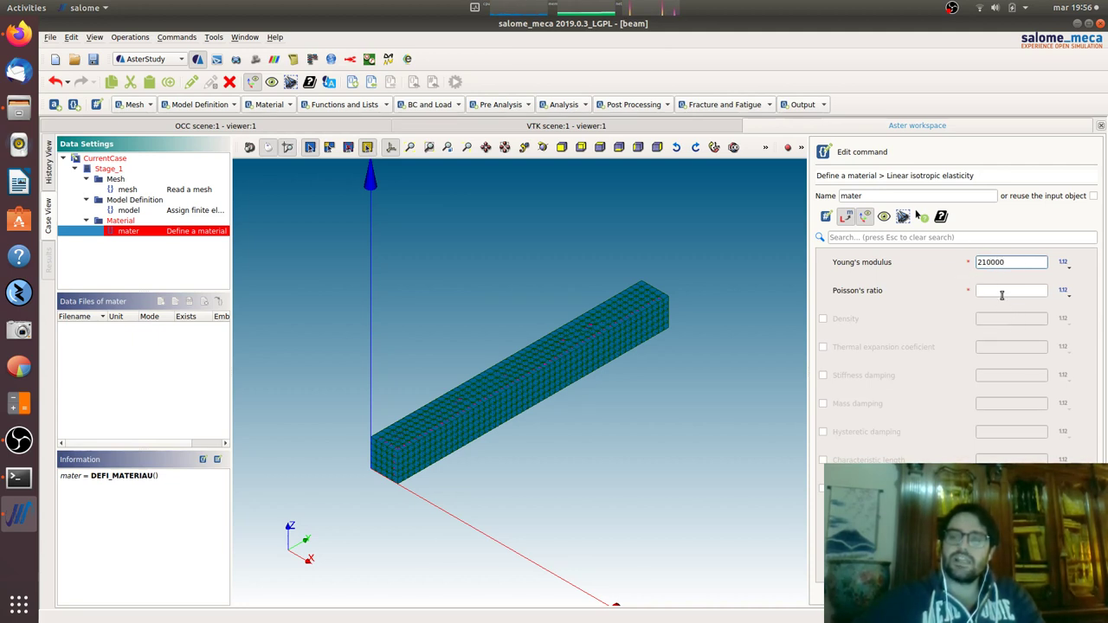
click(1002, 293)
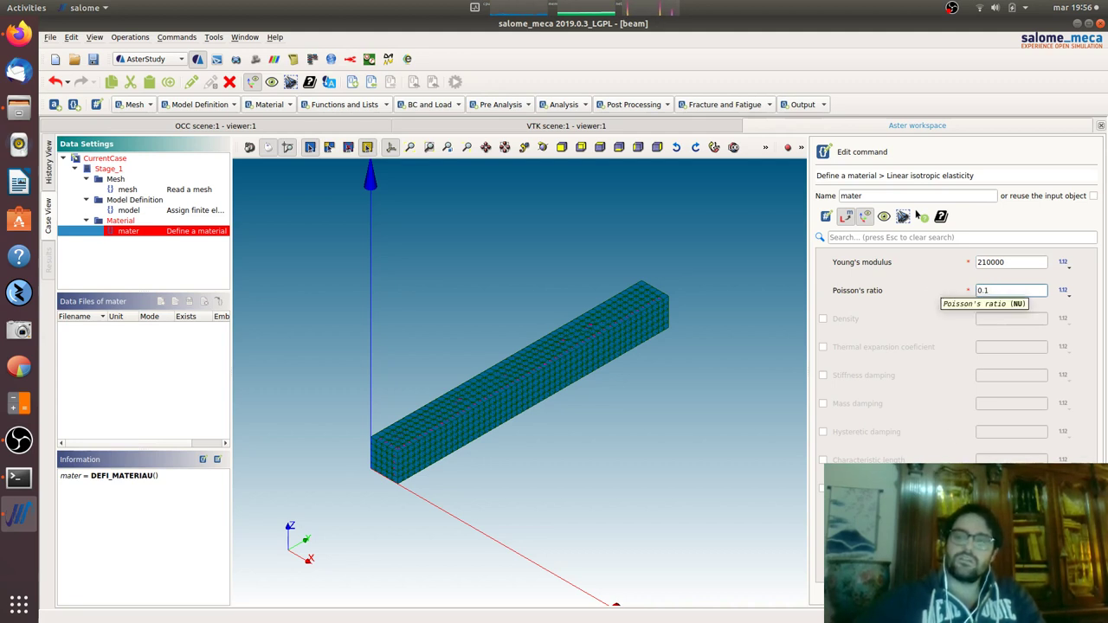
key(Return)
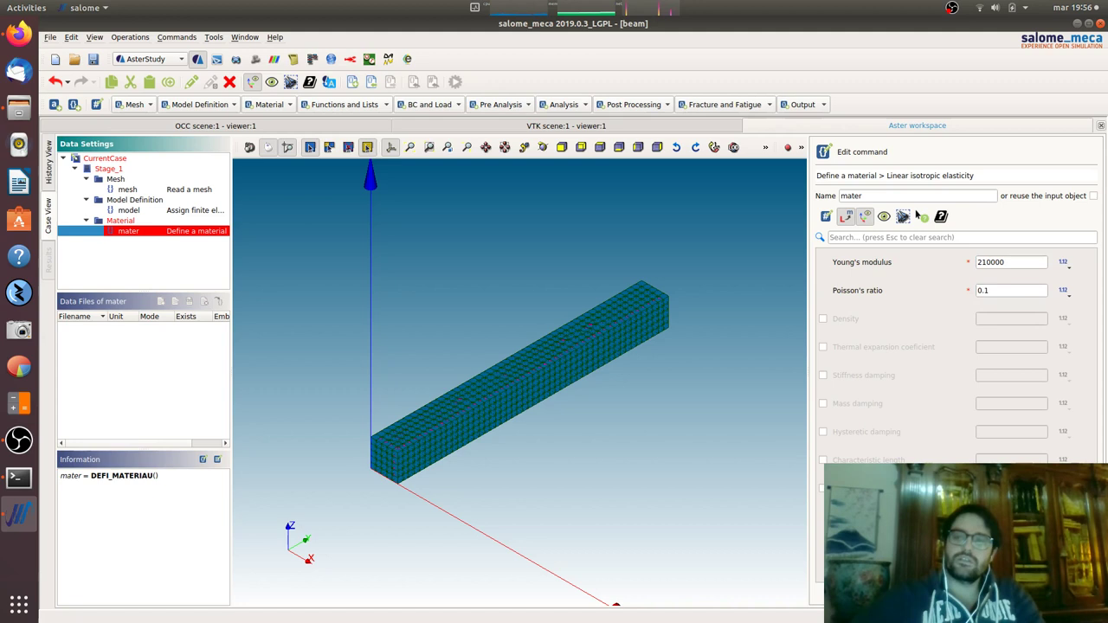
key(Return)
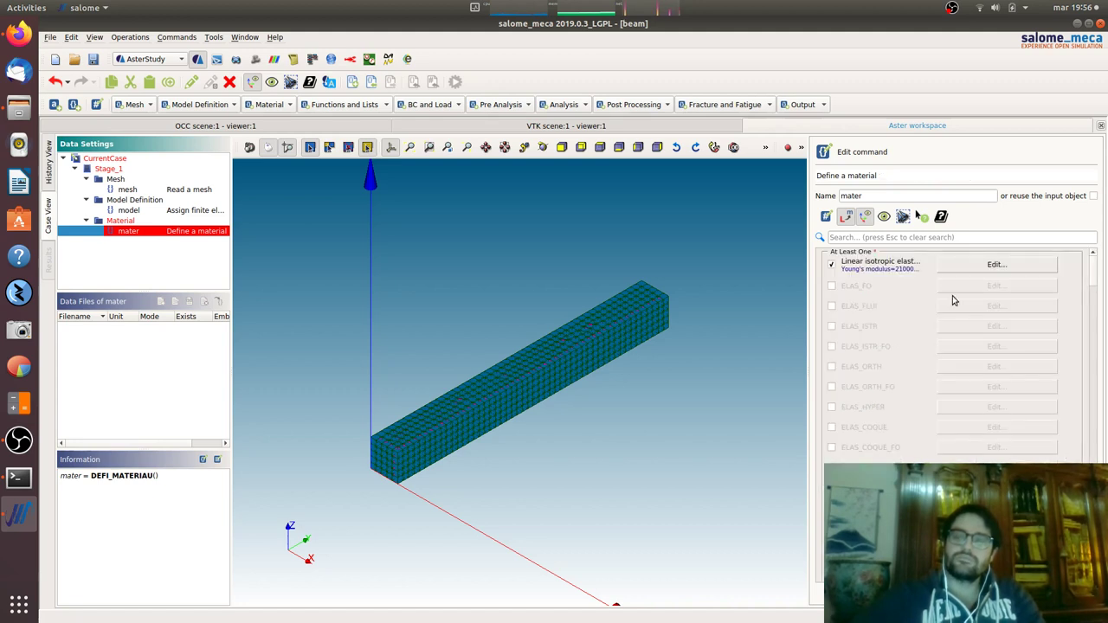
Name the material definition steel and store it.
double_click(883, 196)
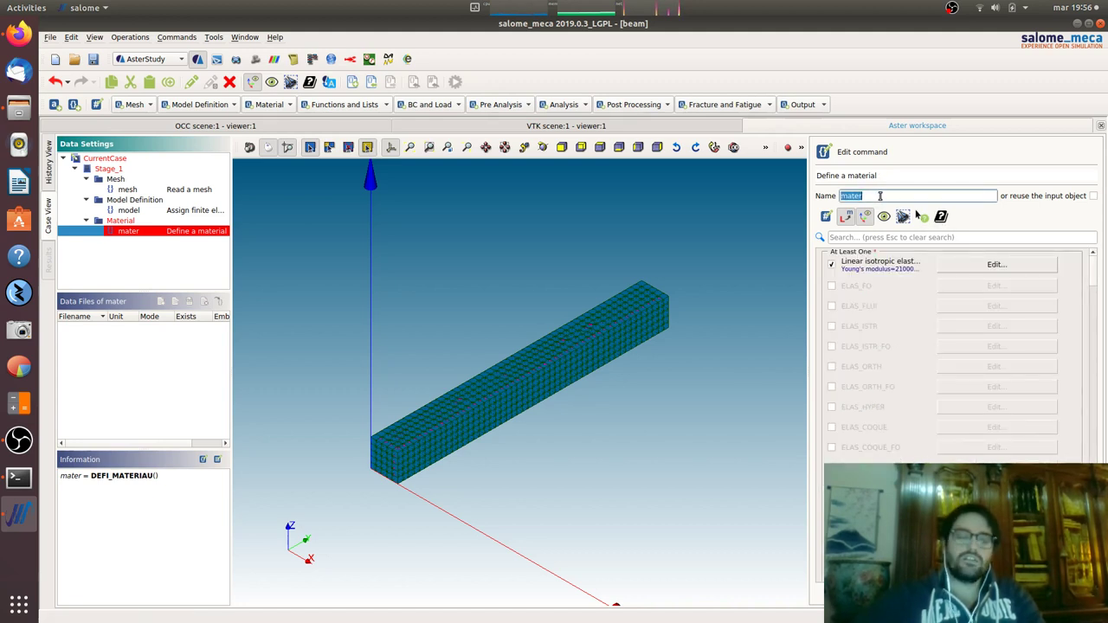
text(steel)
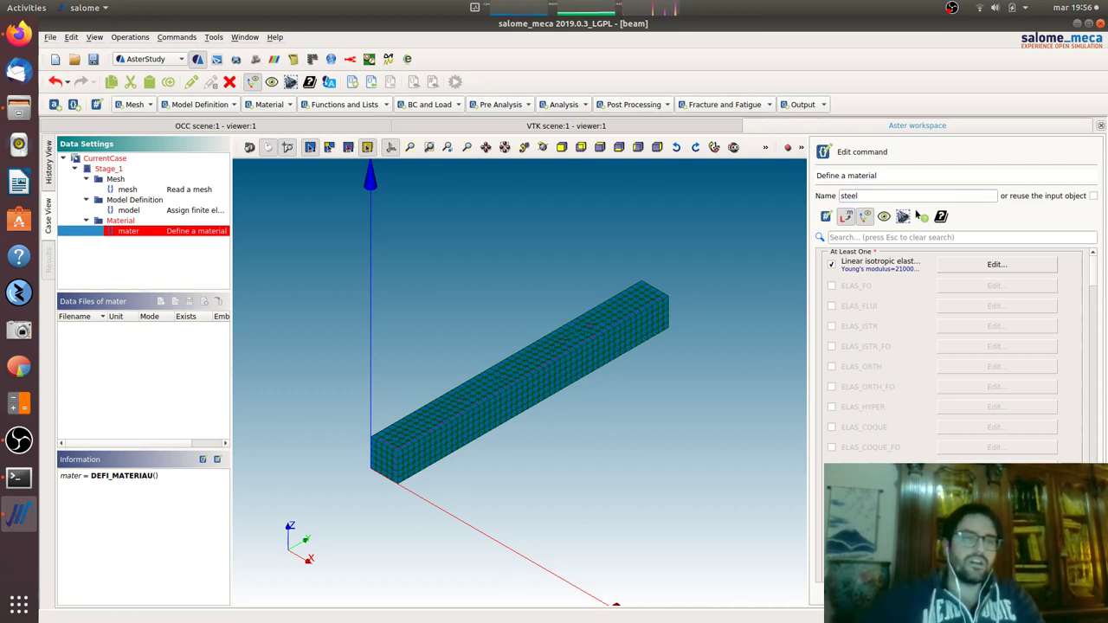
key(Return)
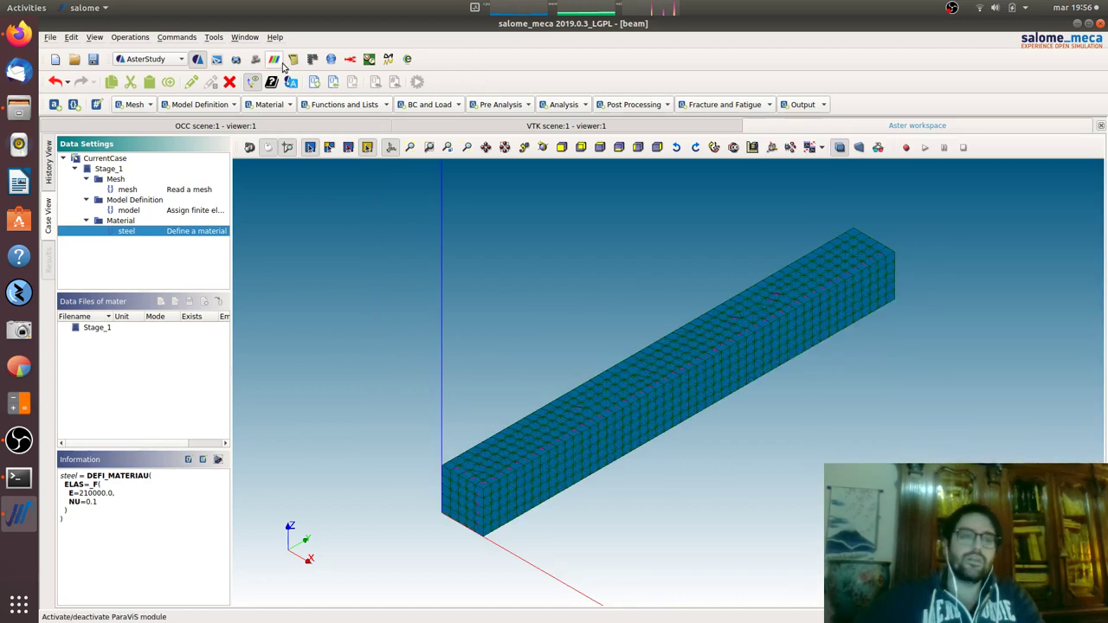
Add an Assign a material command on the model, with one material assignment item that applies to a group of elements.
click(277, 104)
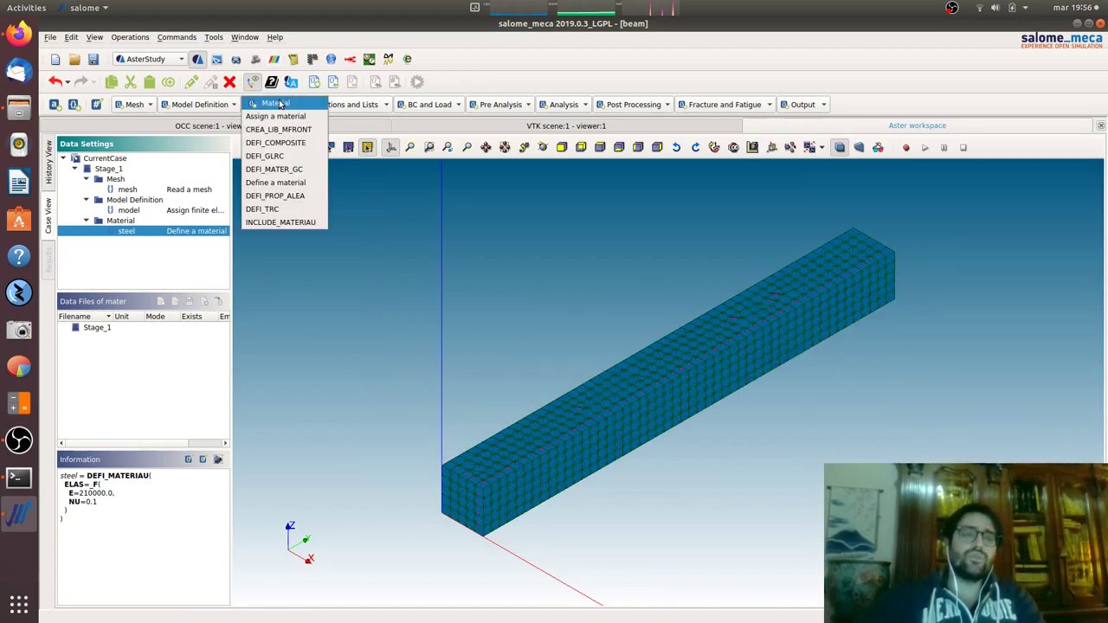
click(275, 116)
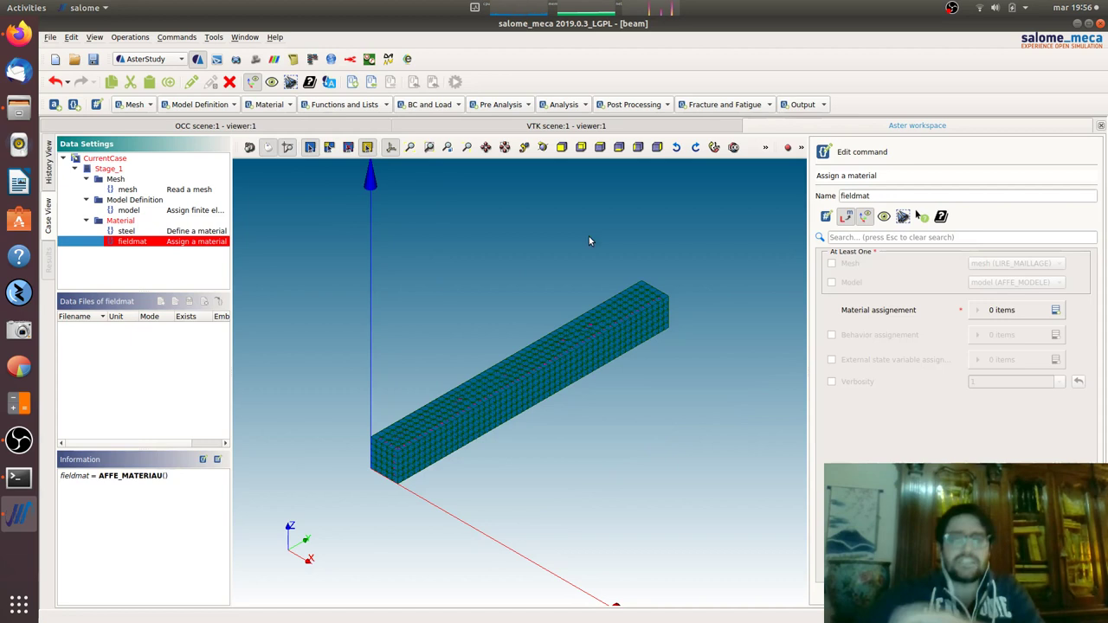
click(832, 284)
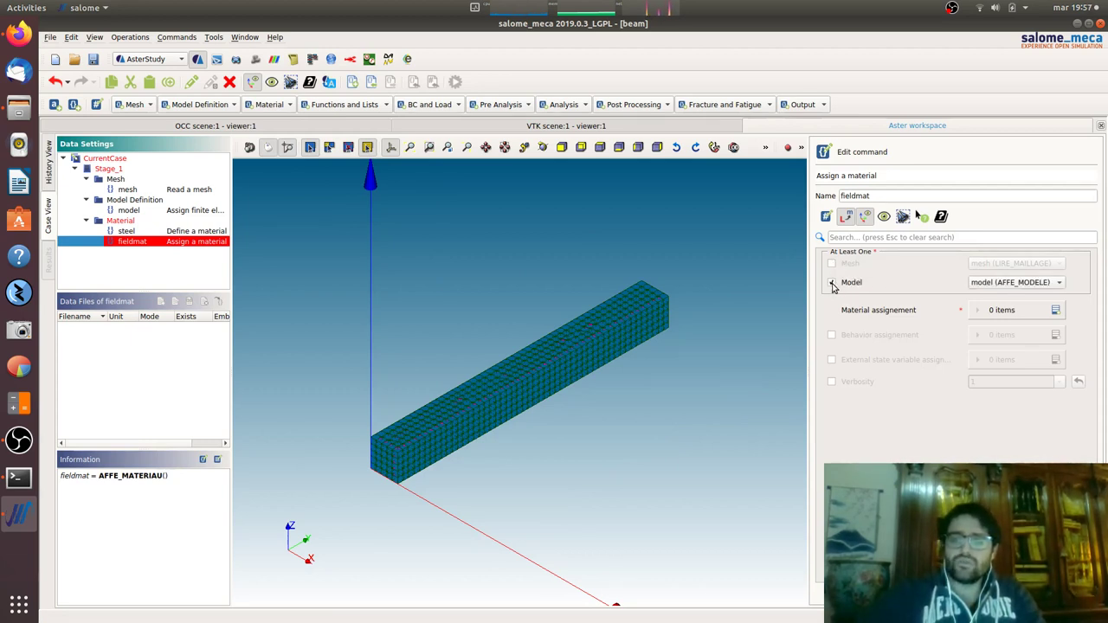
click(1055, 310)
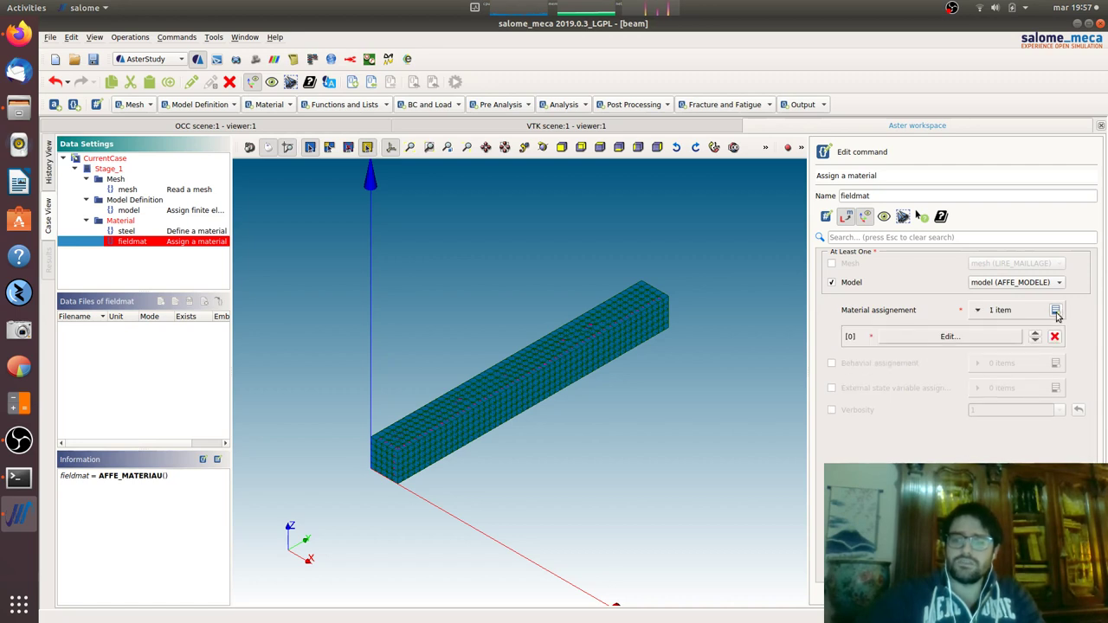
click(993, 335)
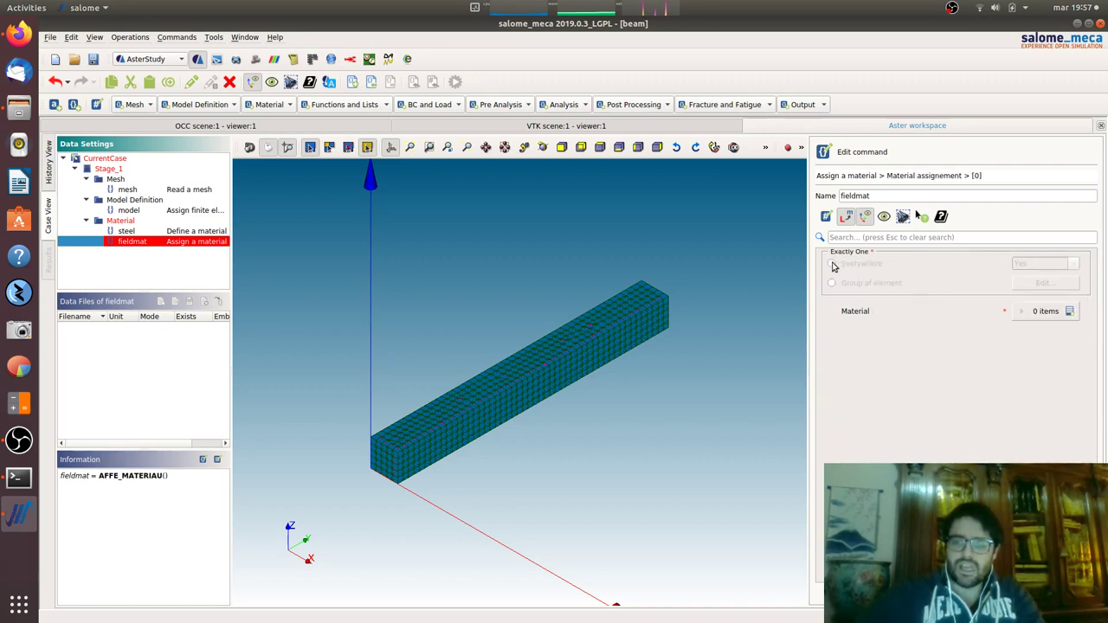
click(831, 284)
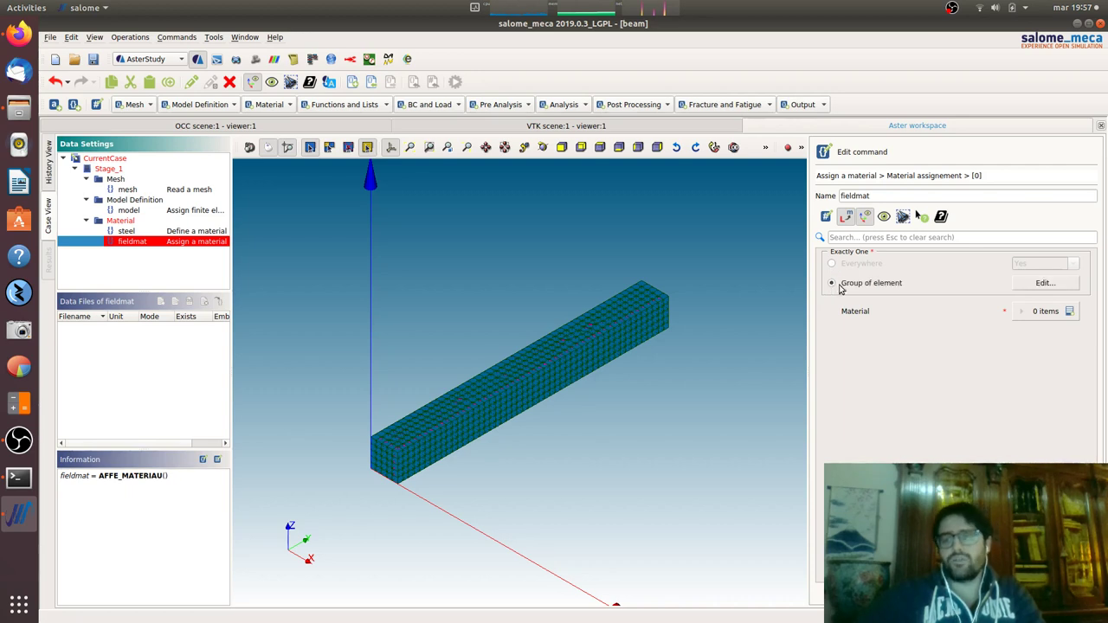
click(1023, 287)
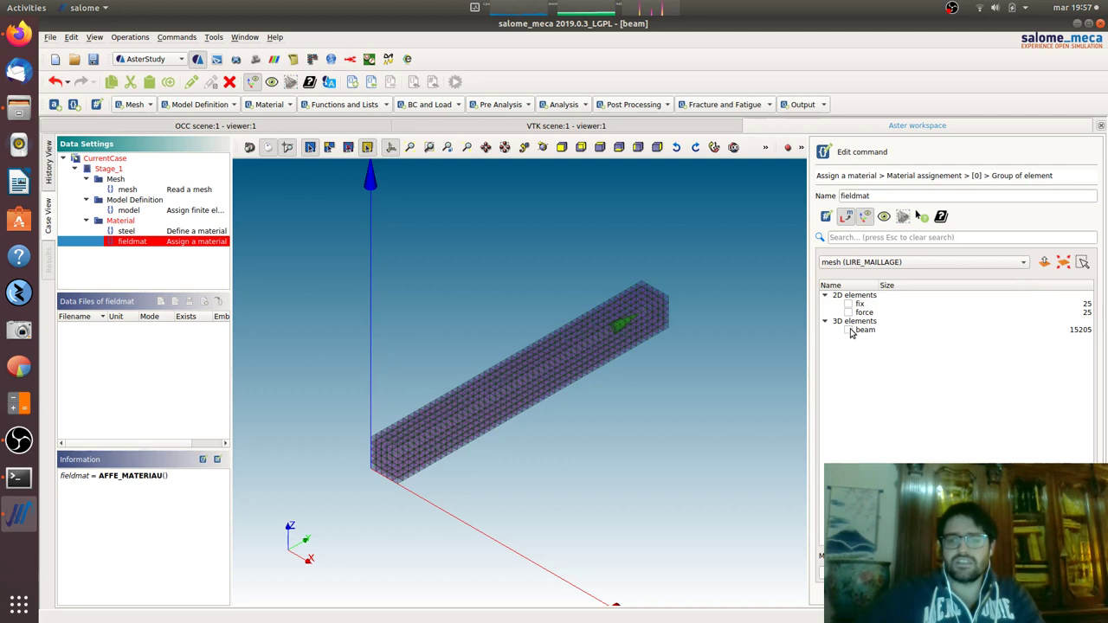
Preview the beam and fix element groups on the mesh and deselect both.
click(850, 329)
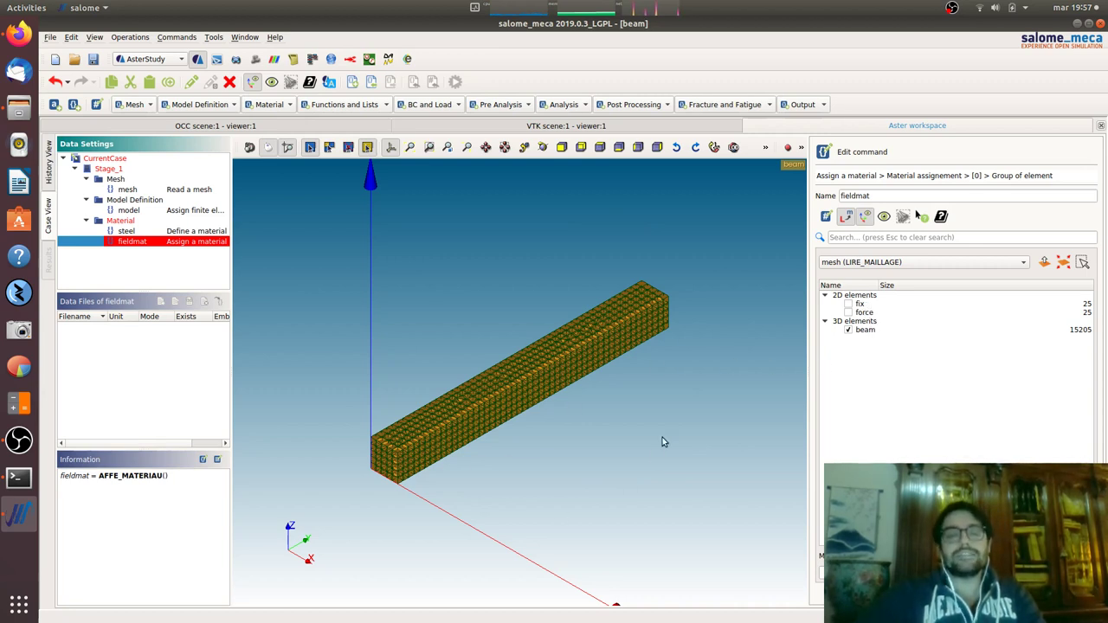
click(848, 304)
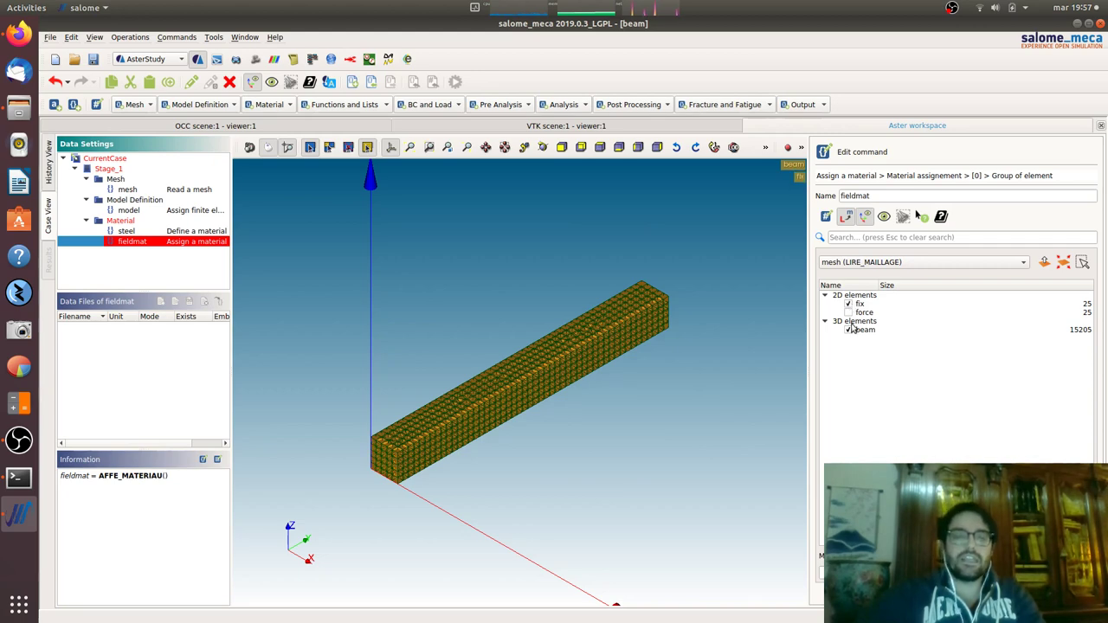
click(849, 330)
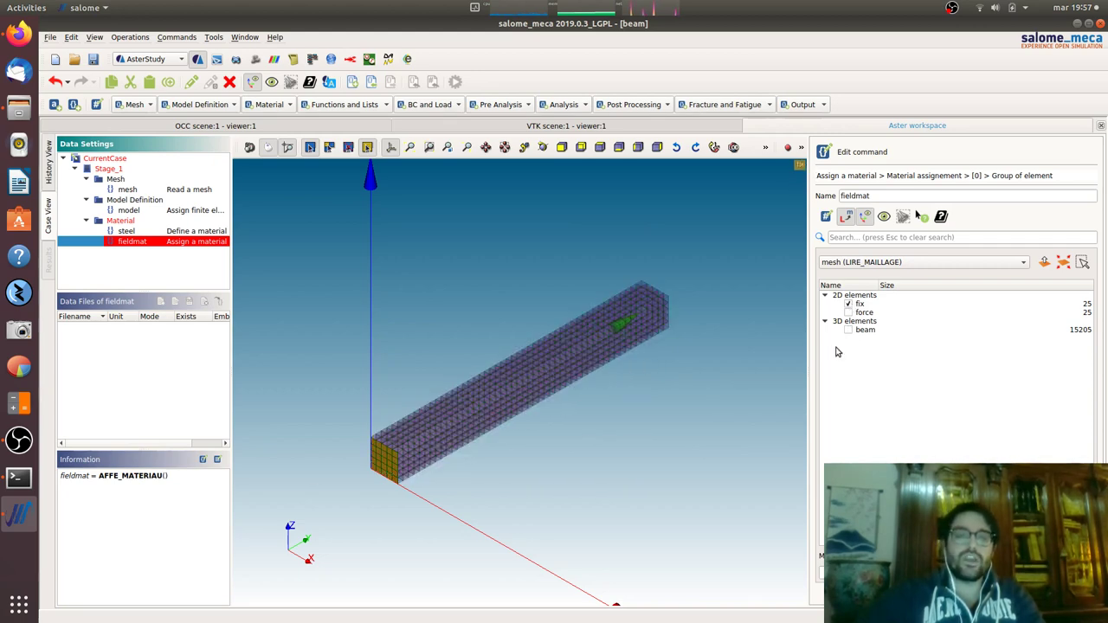
click(849, 305)
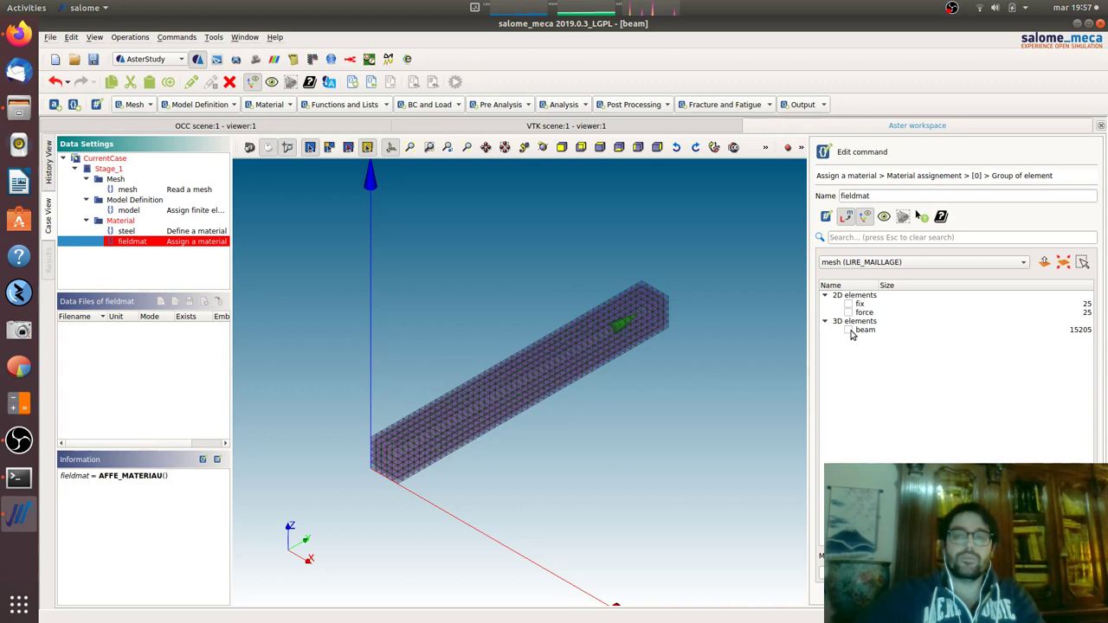
Assign the steel material to the beam element group and store the material assignment.
click(848, 330)
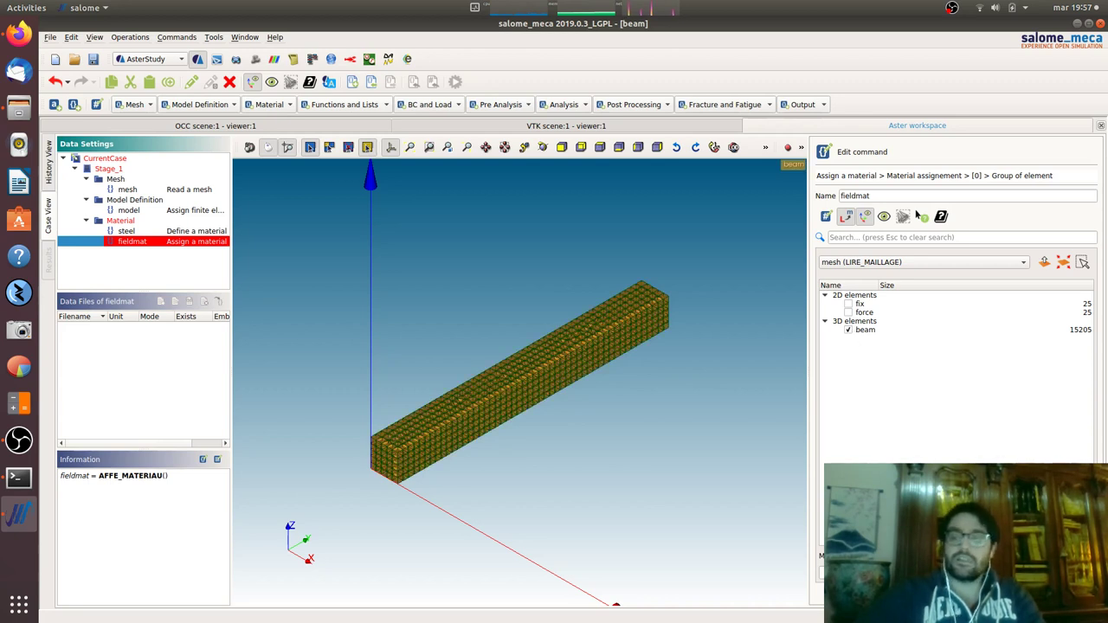
key(Return)
click(1069, 313)
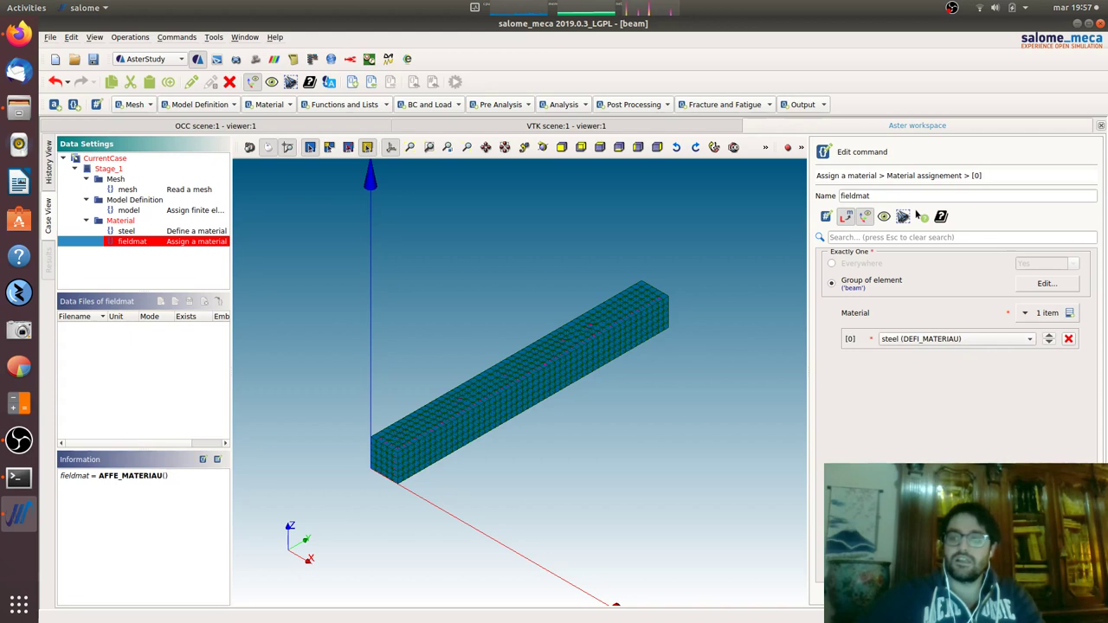
key(Return)
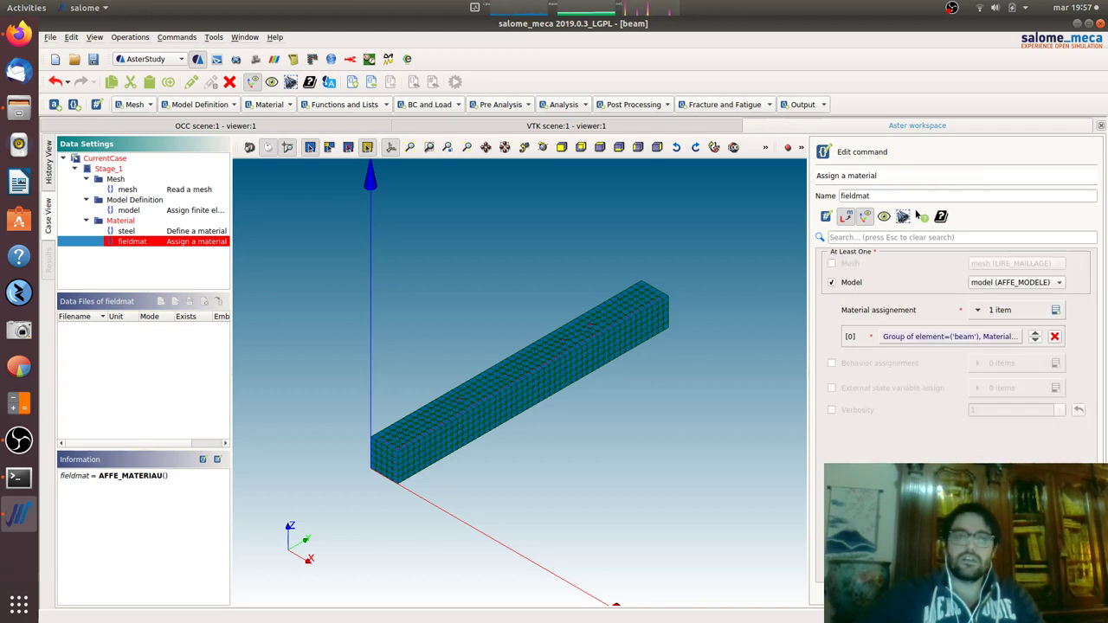
key(Return)
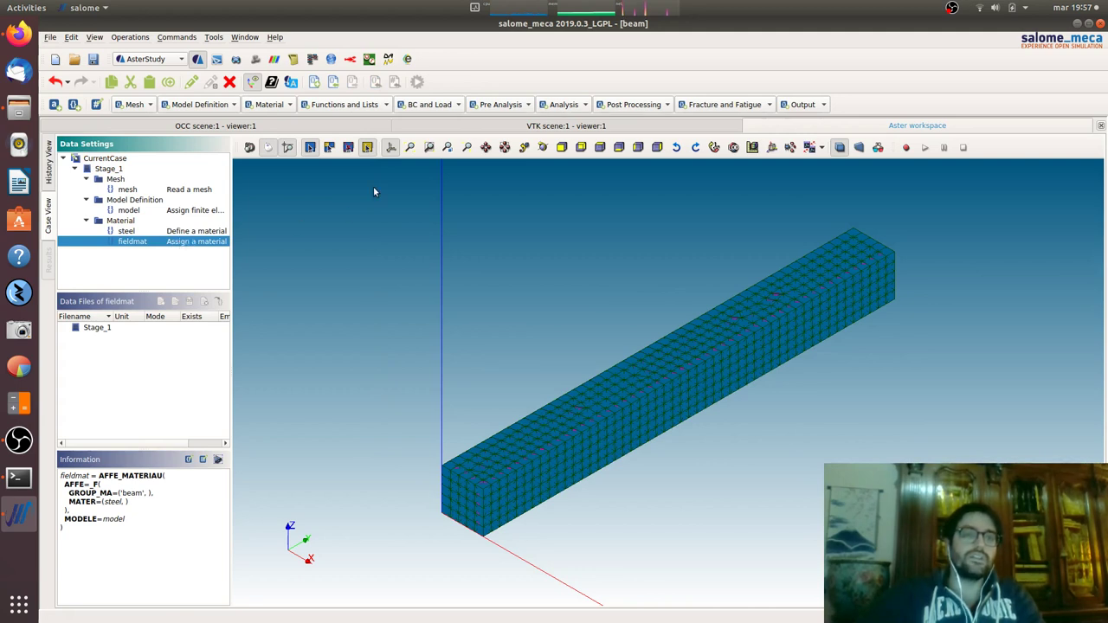
Add an Assign mechanical load command with one Enforce DOF item and open that item for editing.
click(448, 108)
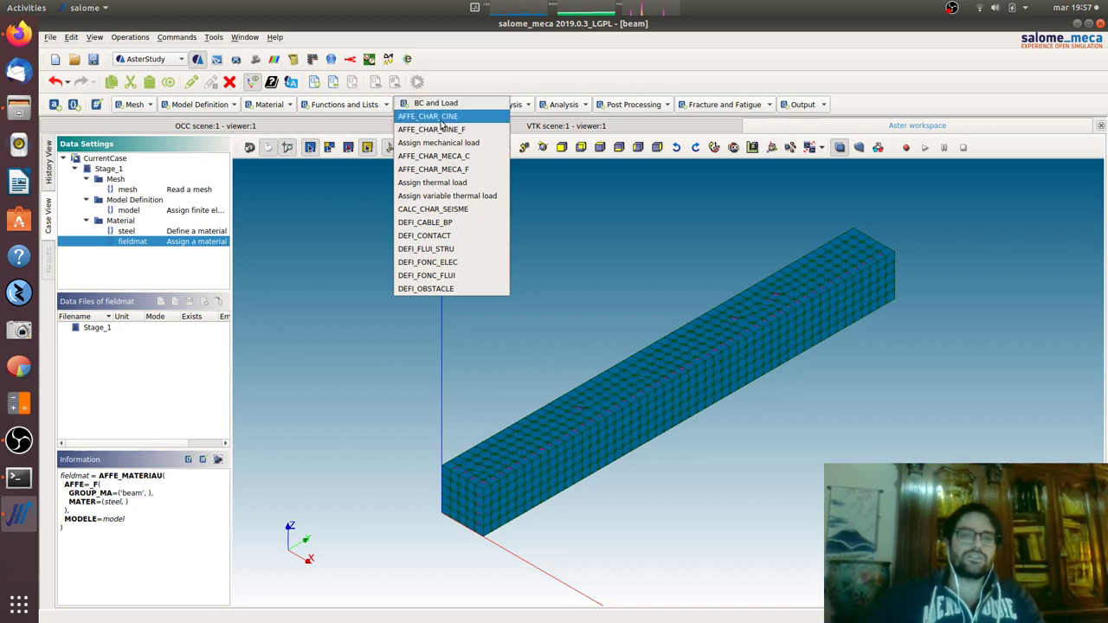
click(446, 144)
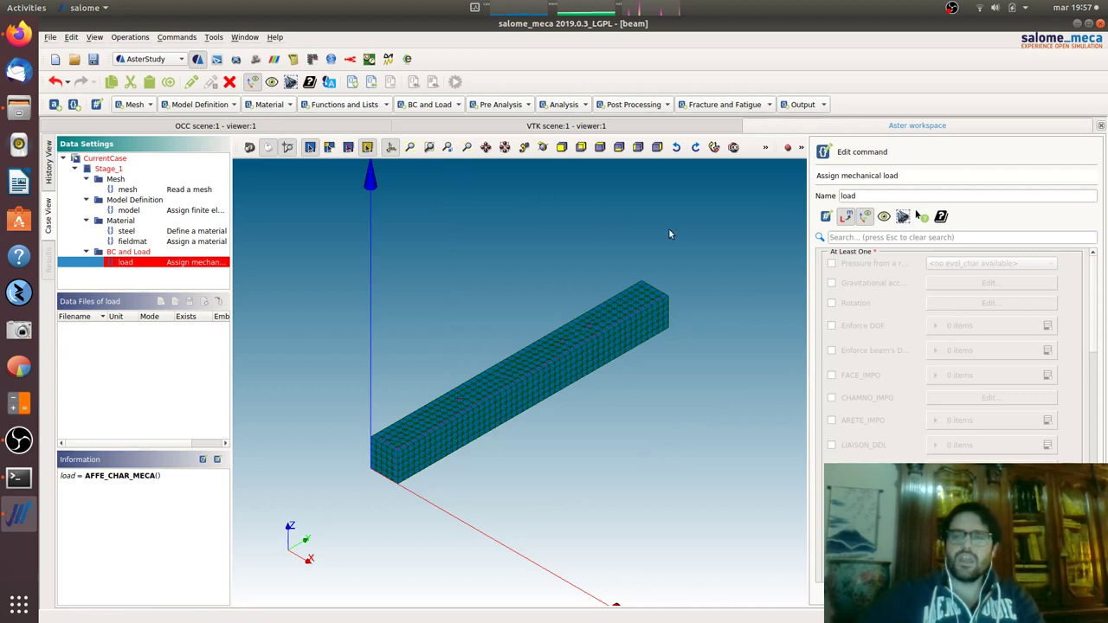
click(832, 326)
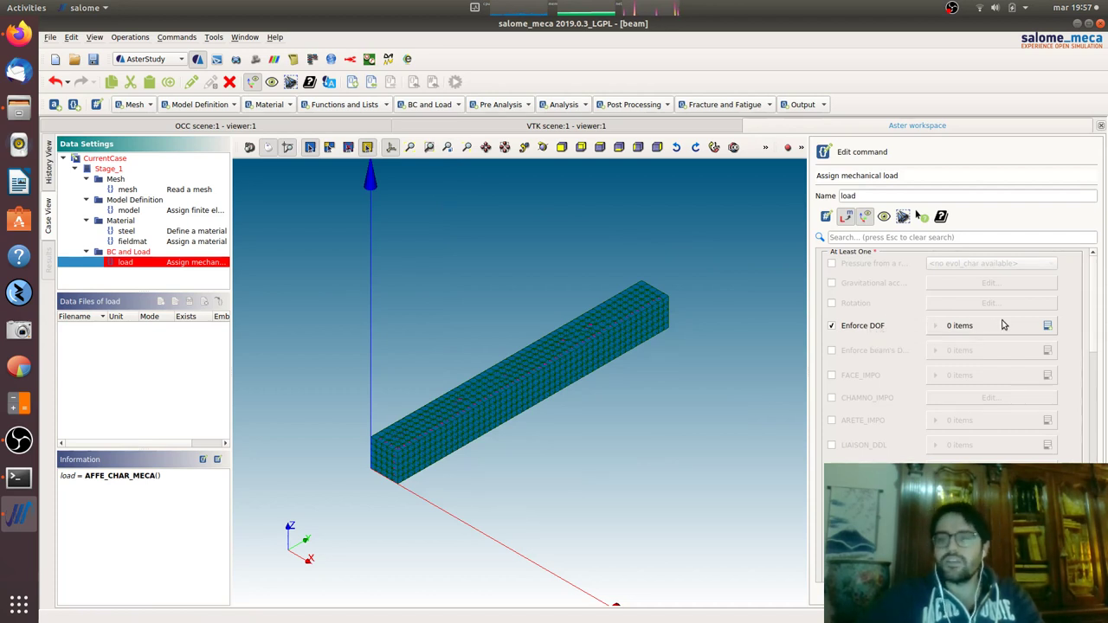
click(1047, 325)
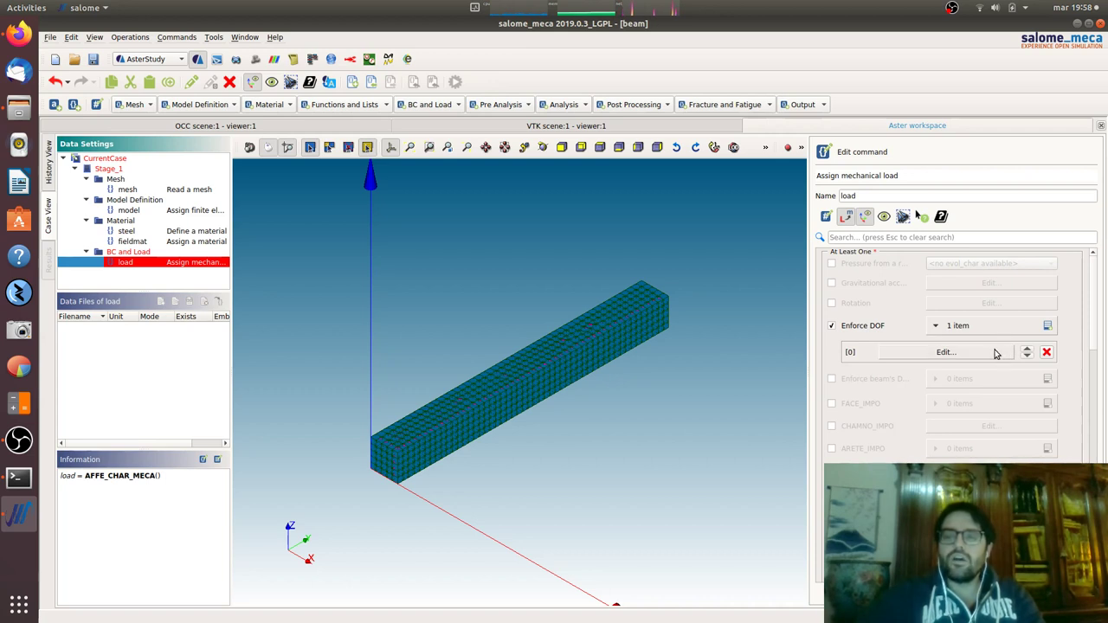
click(995, 352)
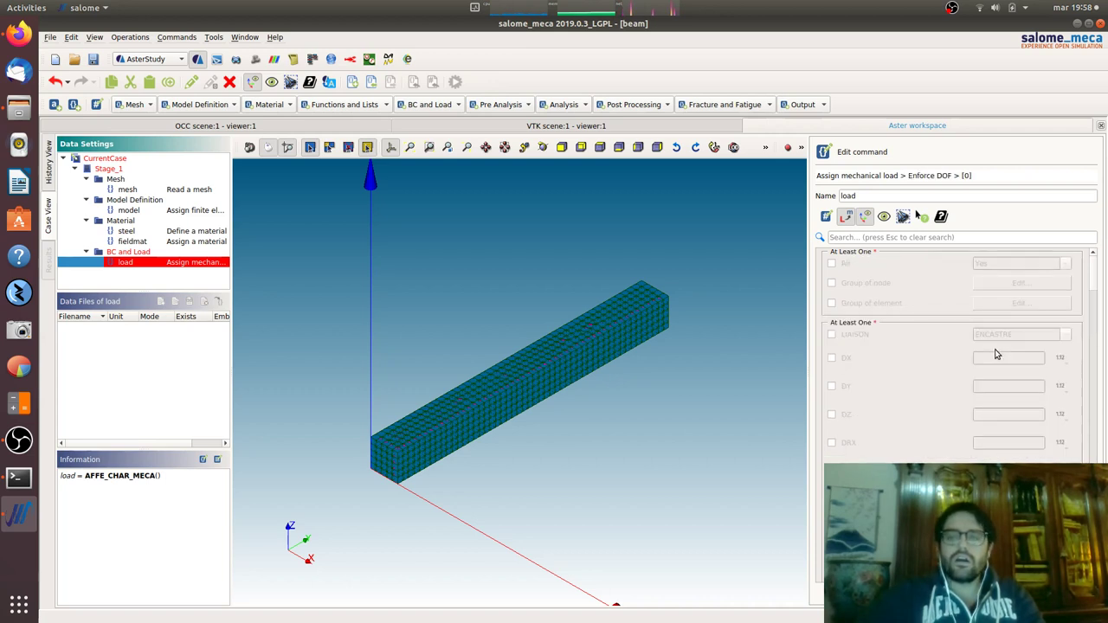
Apply the enforced degrees of freedom to the fix group of nodes.
click(833, 284)
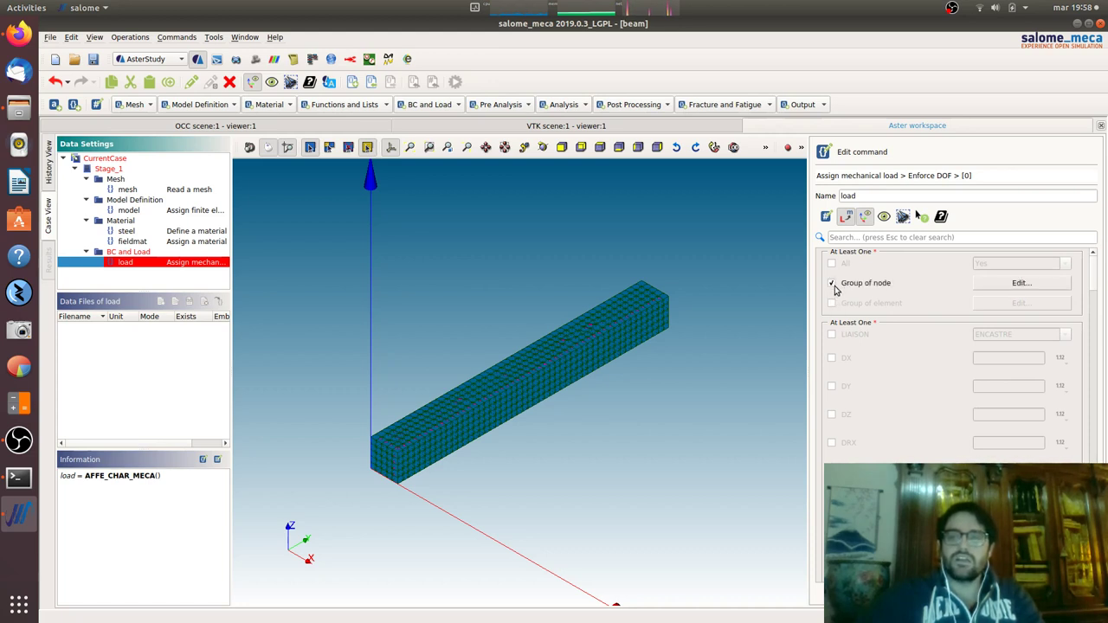
click(1019, 283)
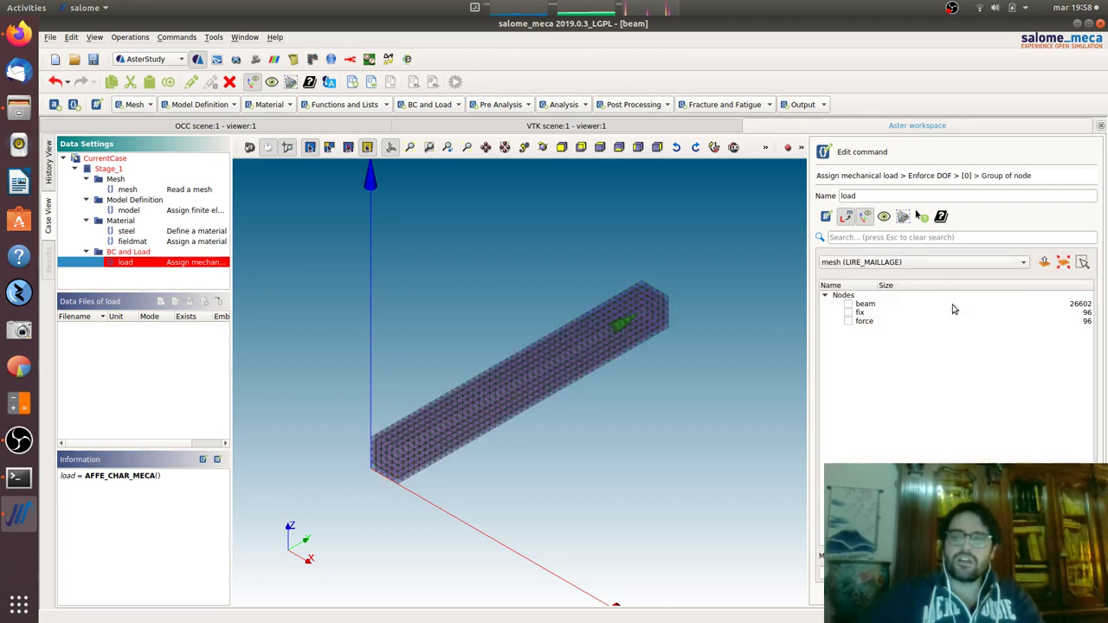
click(849, 313)
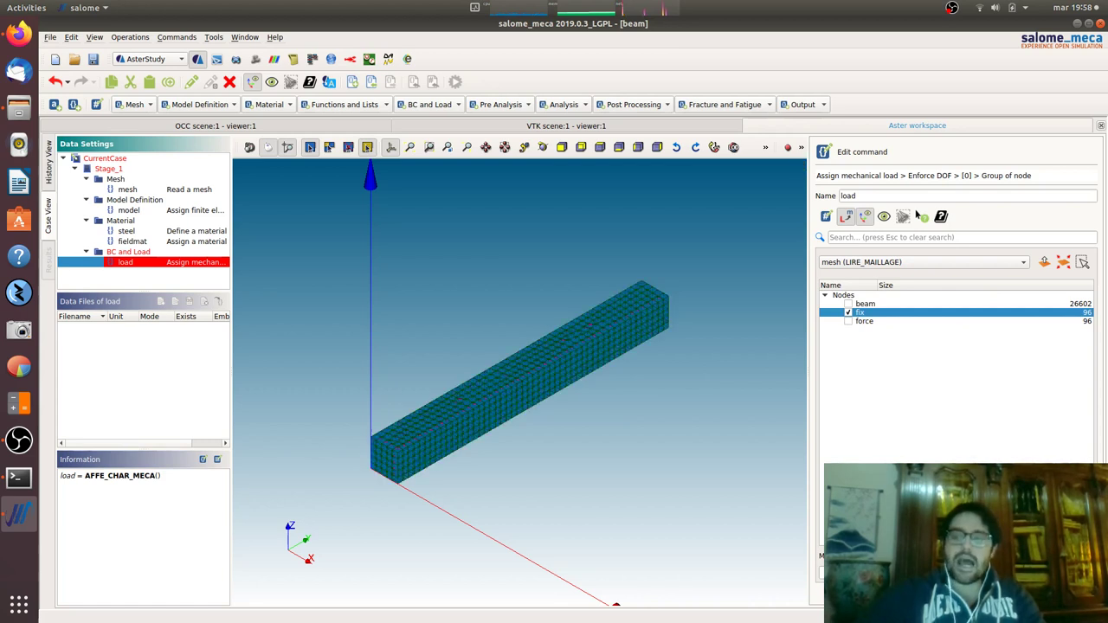
click(918, 215)
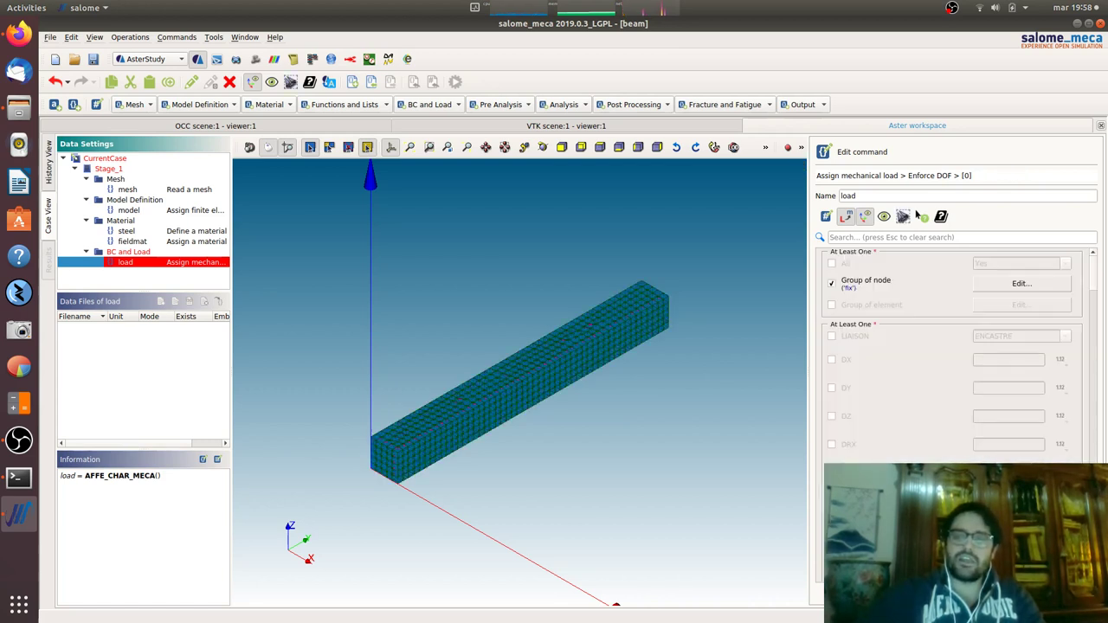
Enable the DX, DY and DZ displacements for the fix group and set each to 0.
click(832, 360)
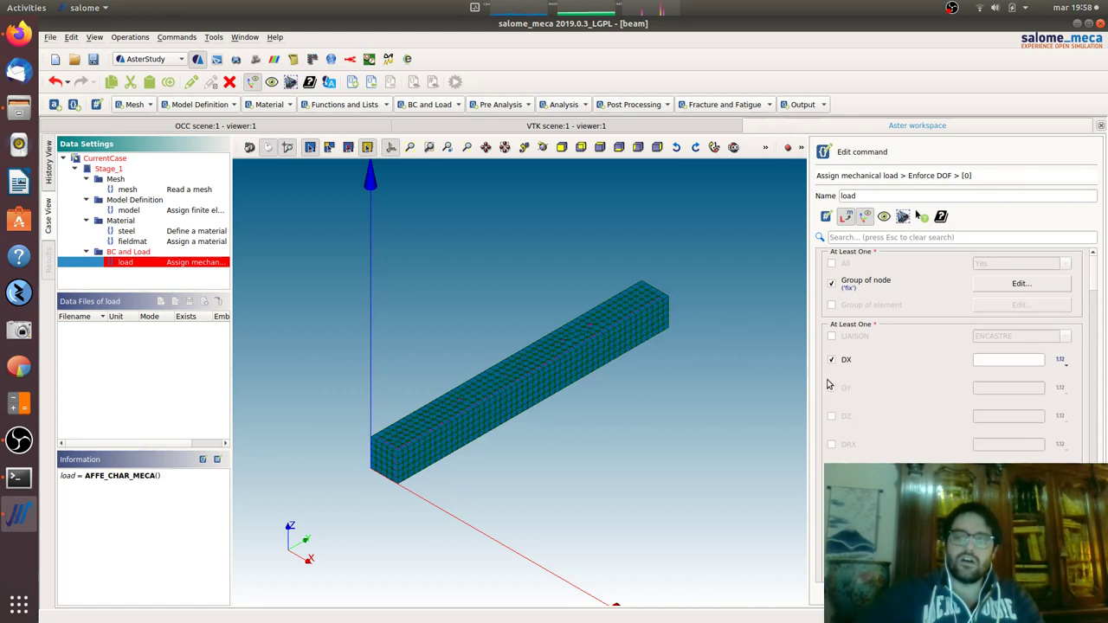
click(832, 388)
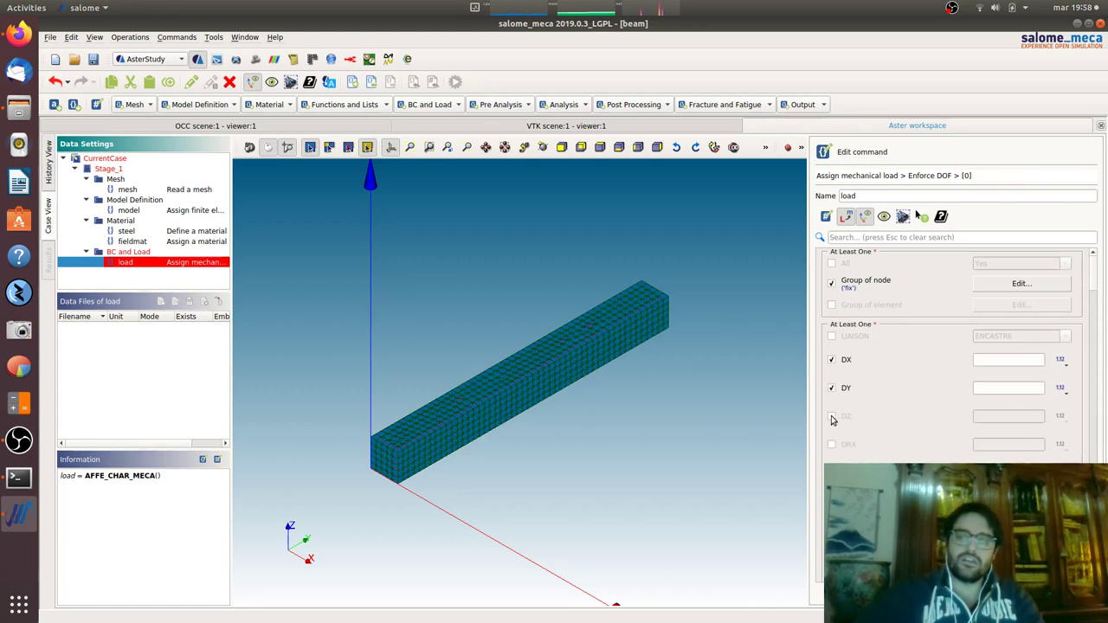
click(832, 417)
click(1015, 358)
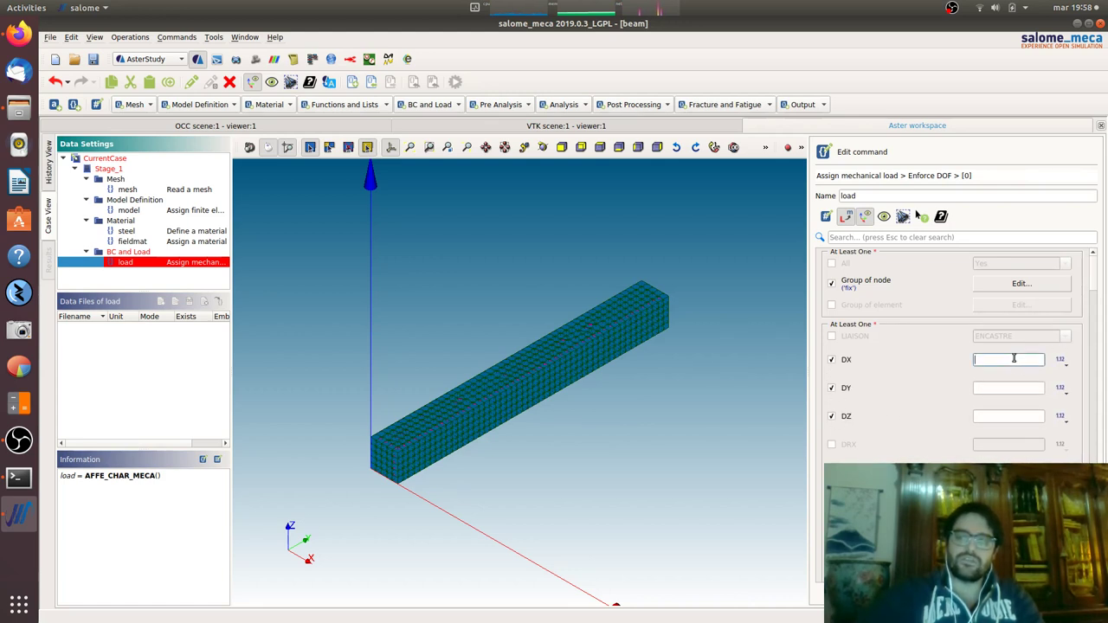
click(1068, 353)
click(1004, 362)
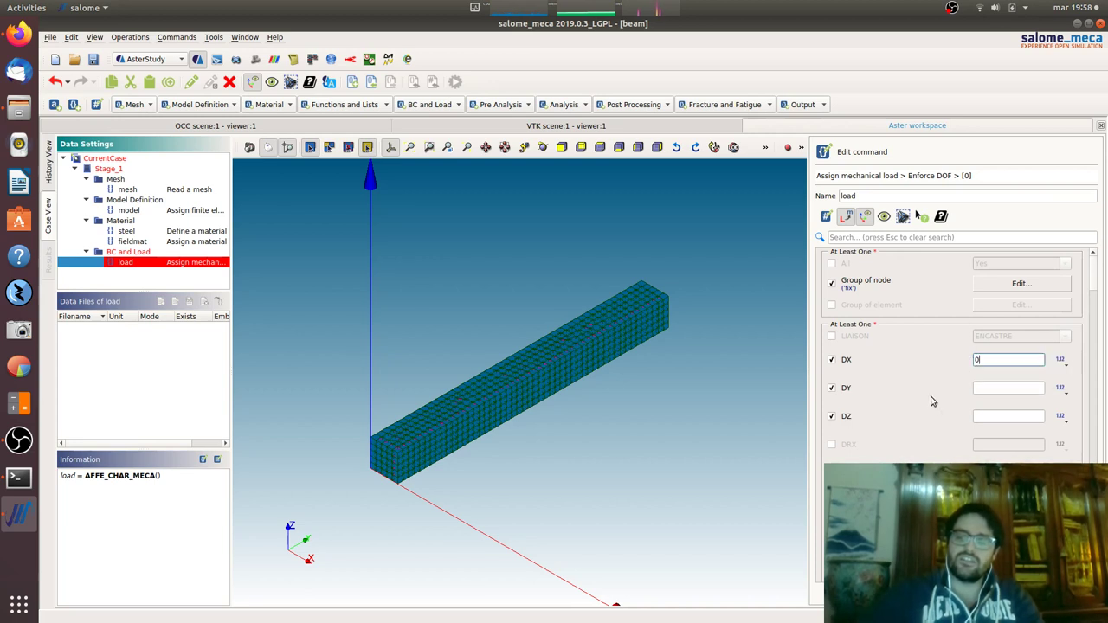
click(991, 394)
click(991, 395)
click(993, 388)
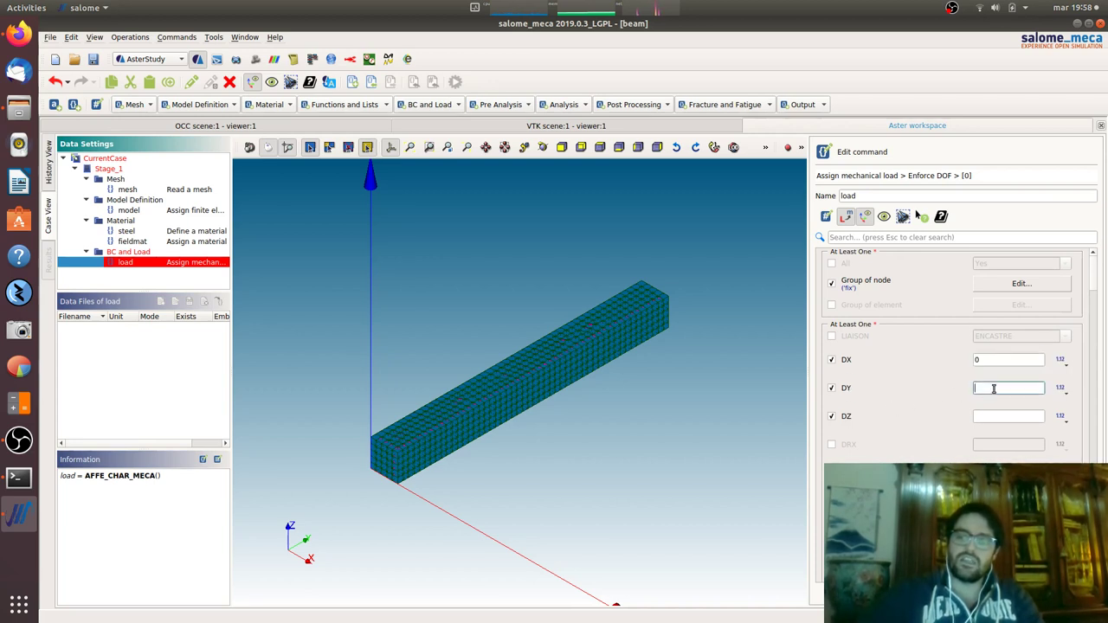
text(0)
click(993, 418)
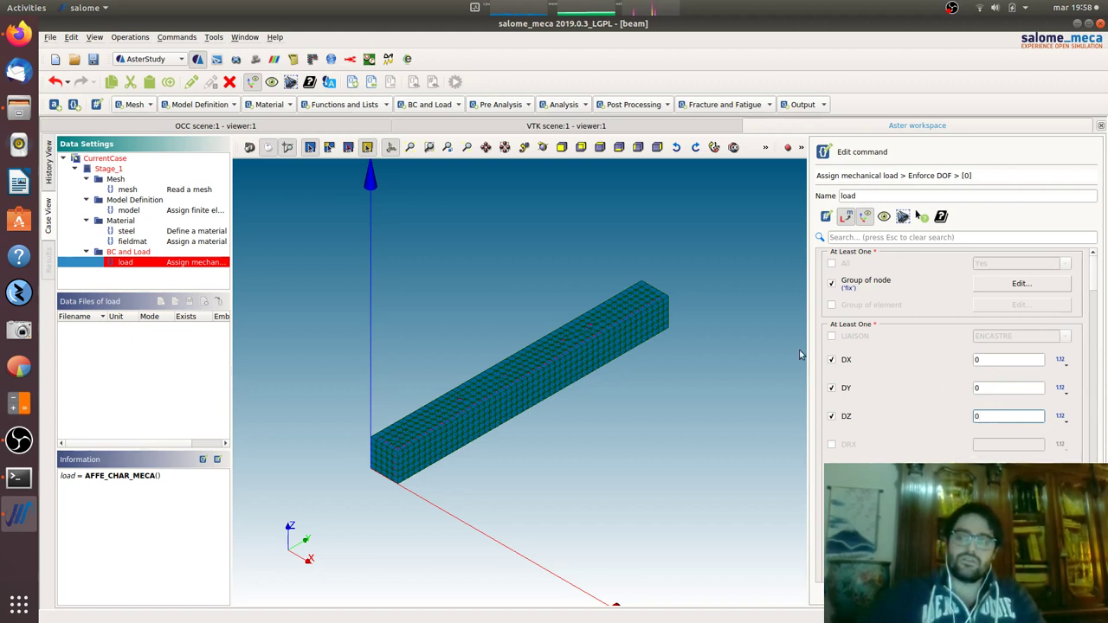
Try the LIAISON constraint ENCASTRE in place of the DX, DY and DZ displacements, and restore the three displacements.
click(830, 363)
click(832, 390)
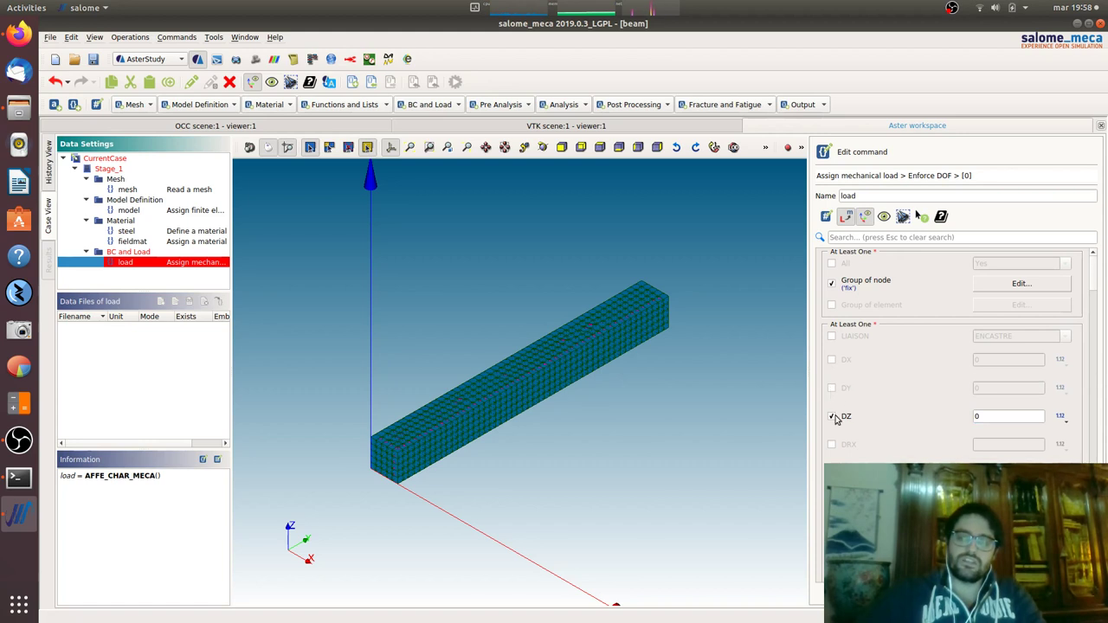
click(832, 417)
click(831, 337)
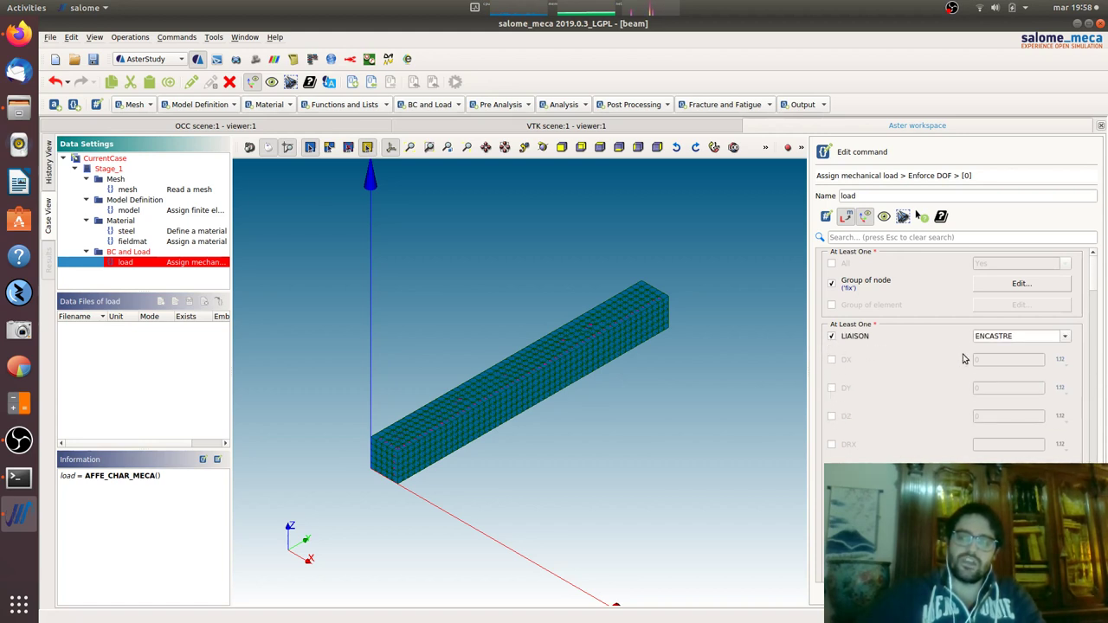
click(1065, 337)
click(1063, 347)
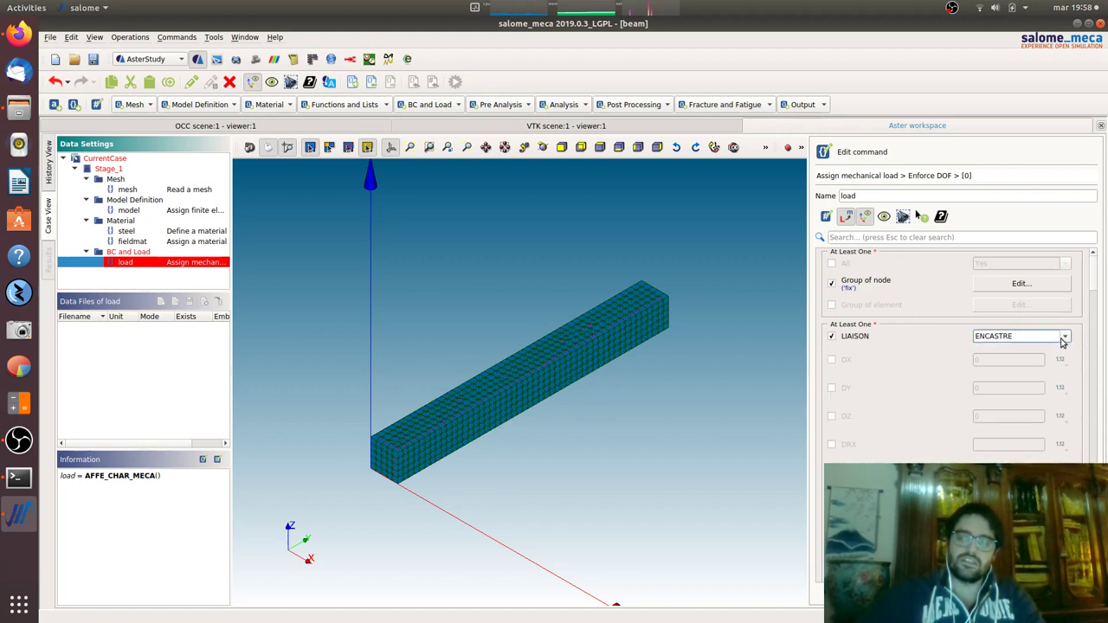
click(831, 337)
click(831, 359)
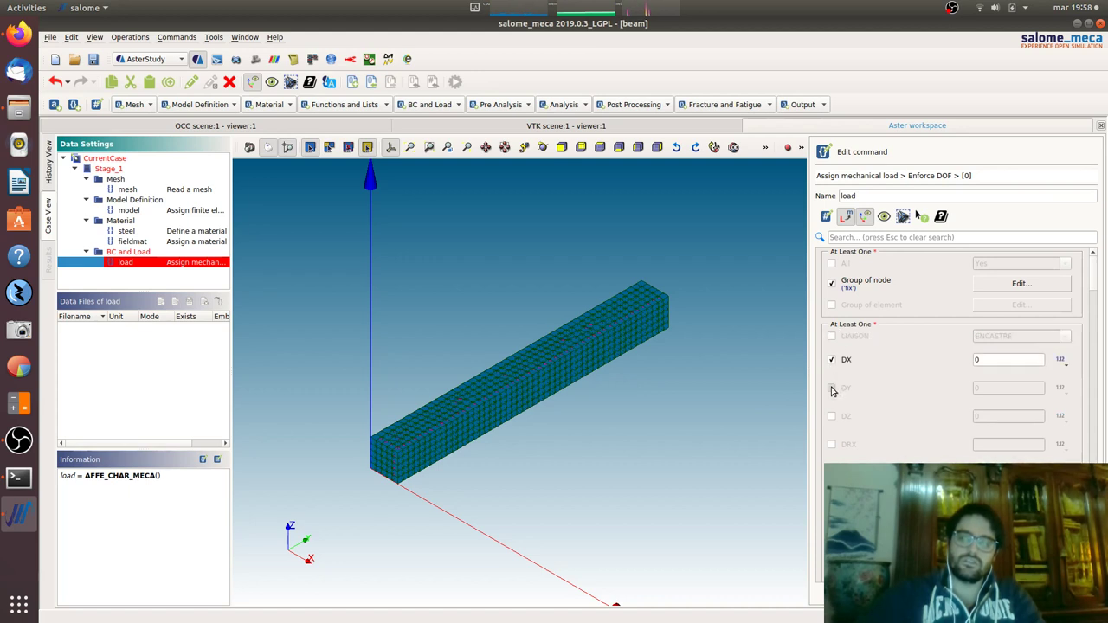
click(831, 388)
click(832, 417)
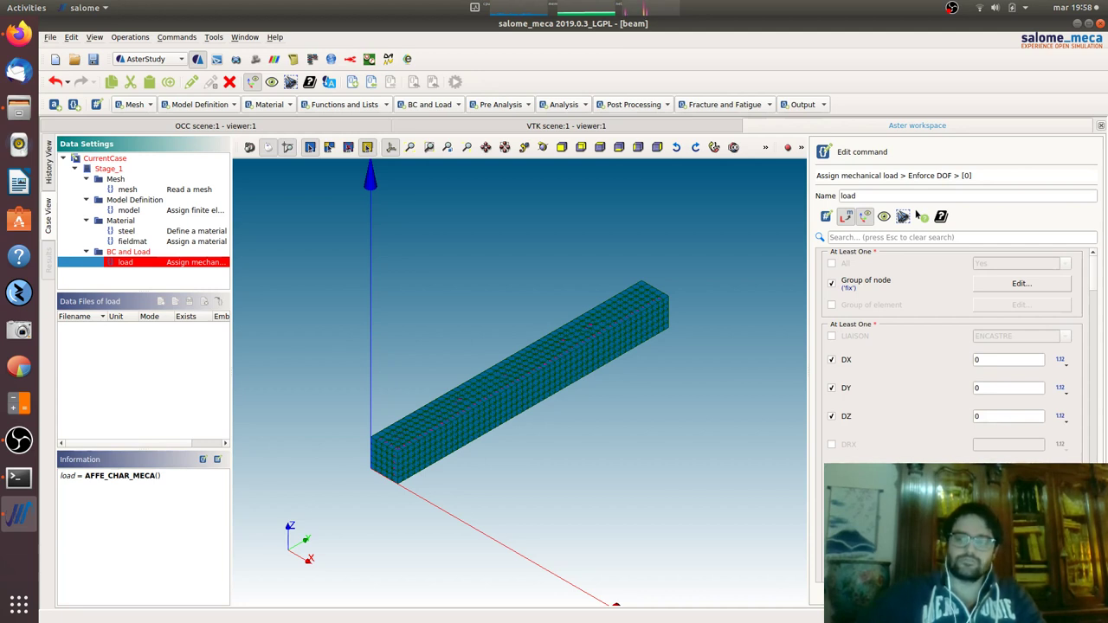
Accept the Enforce DOF item and store the mechanical load that fixes the beam.
key(Return)
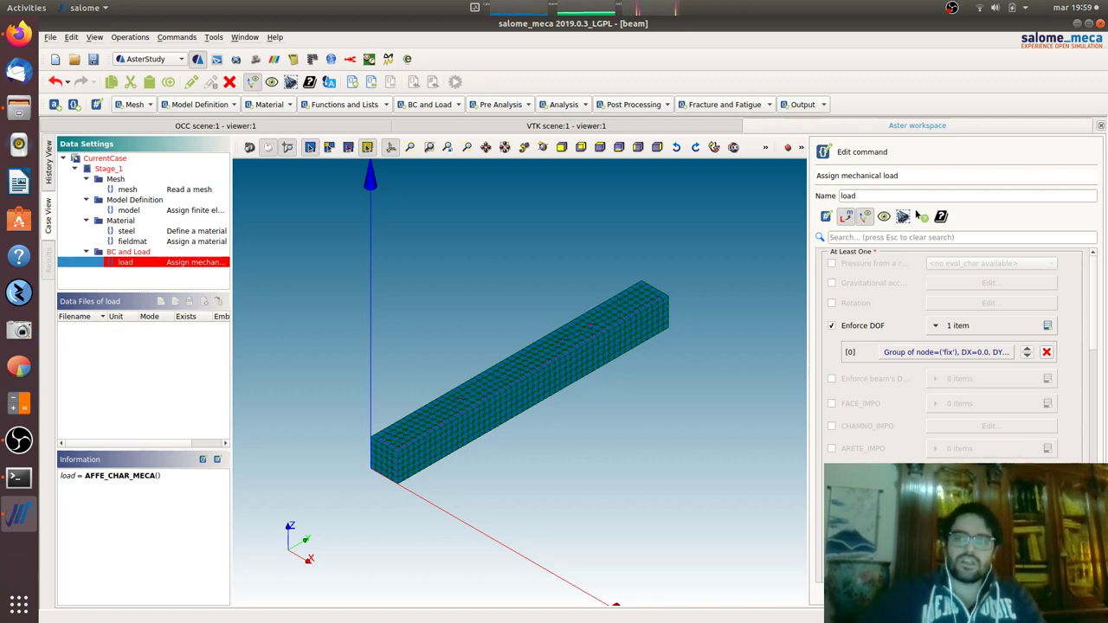
click(920, 216)
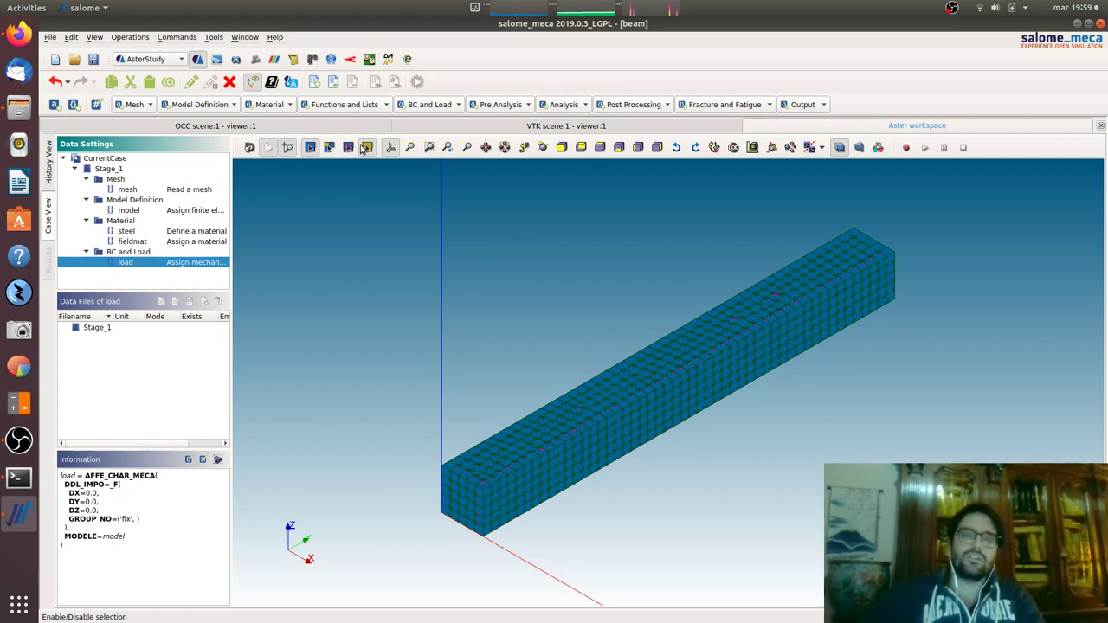
Add a second Assign mechanical load command with one FORCE_FACE item and open that item for editing.
click(437, 104)
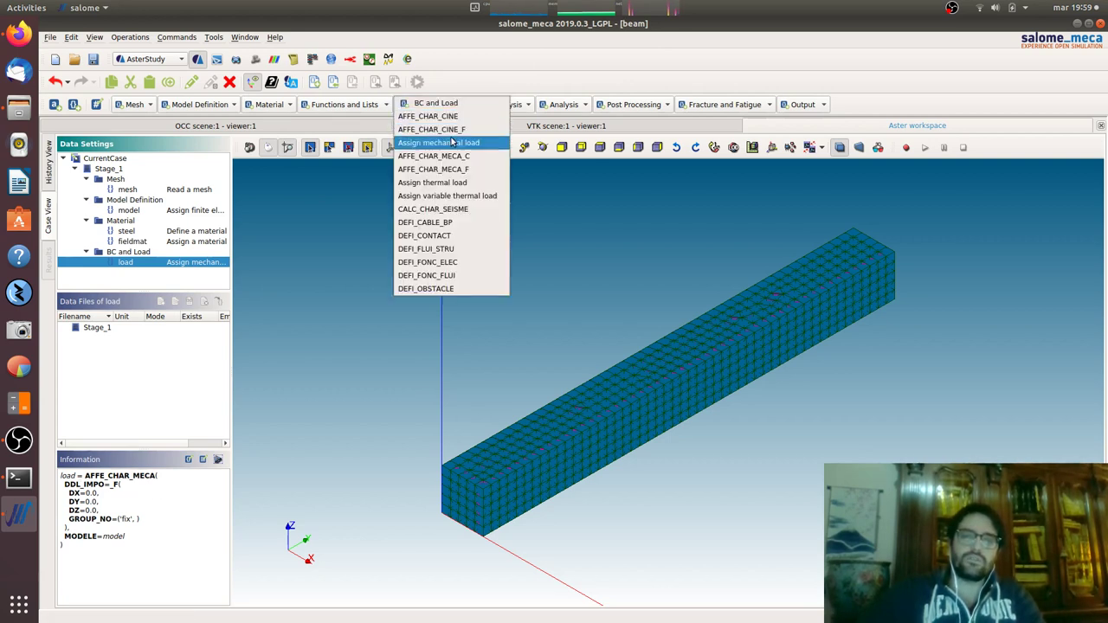
click(438, 142)
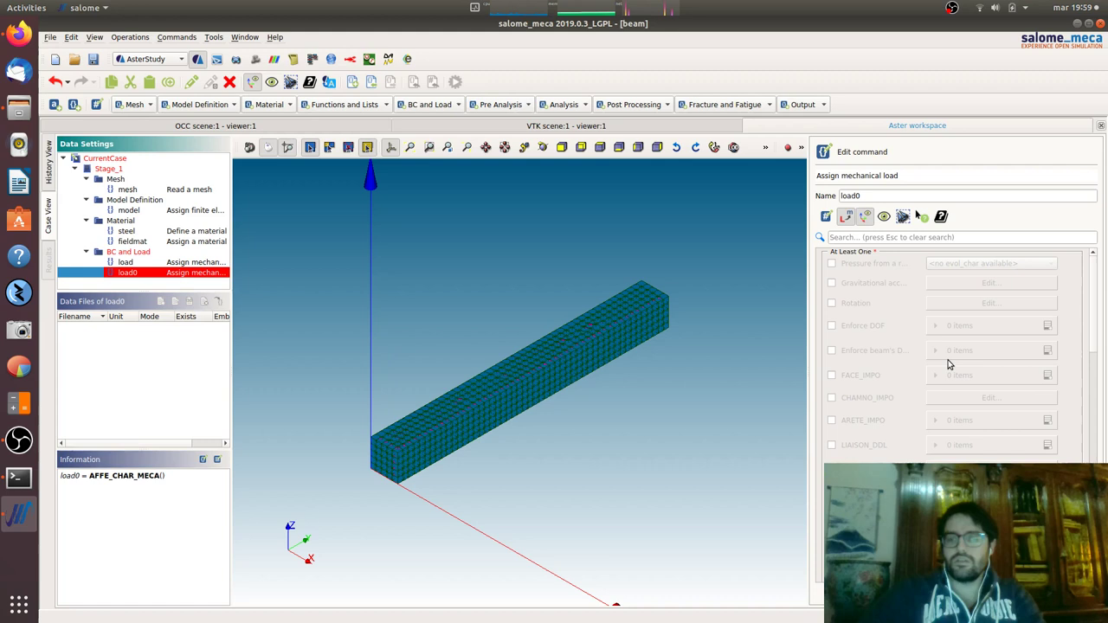
scroll(946, 365, down, 5)
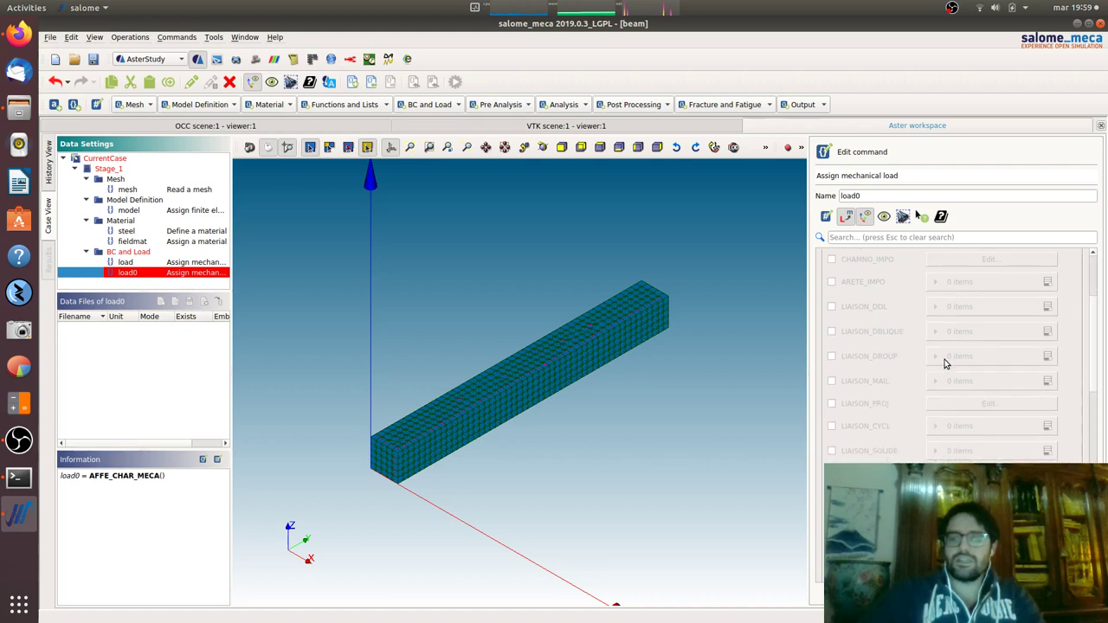
scroll(944, 364, down, 2)
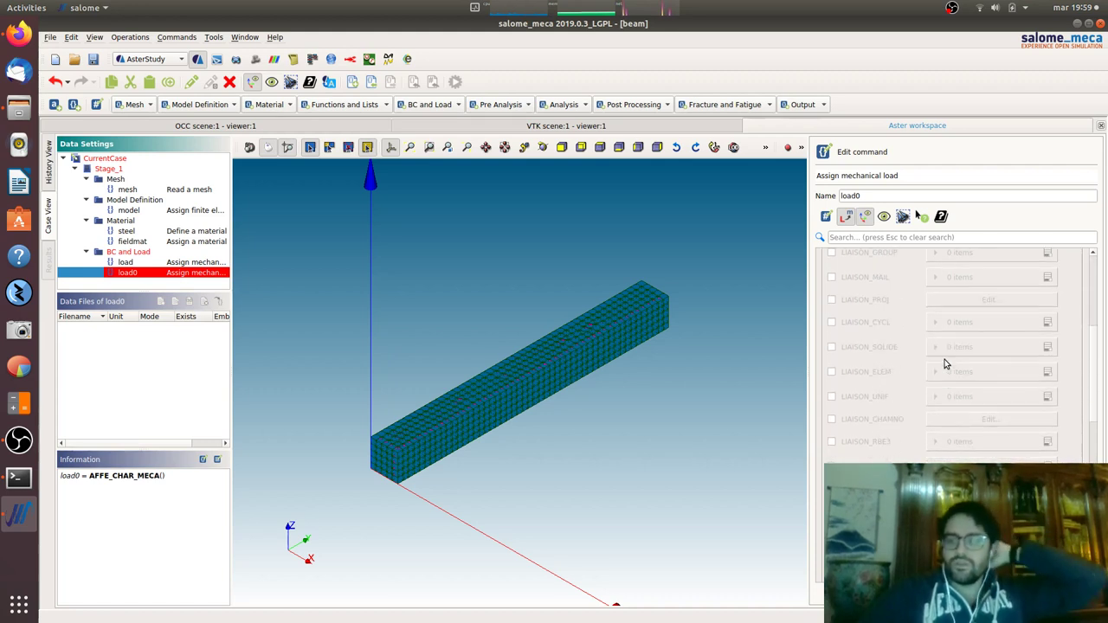
scroll(926, 385, down, 2)
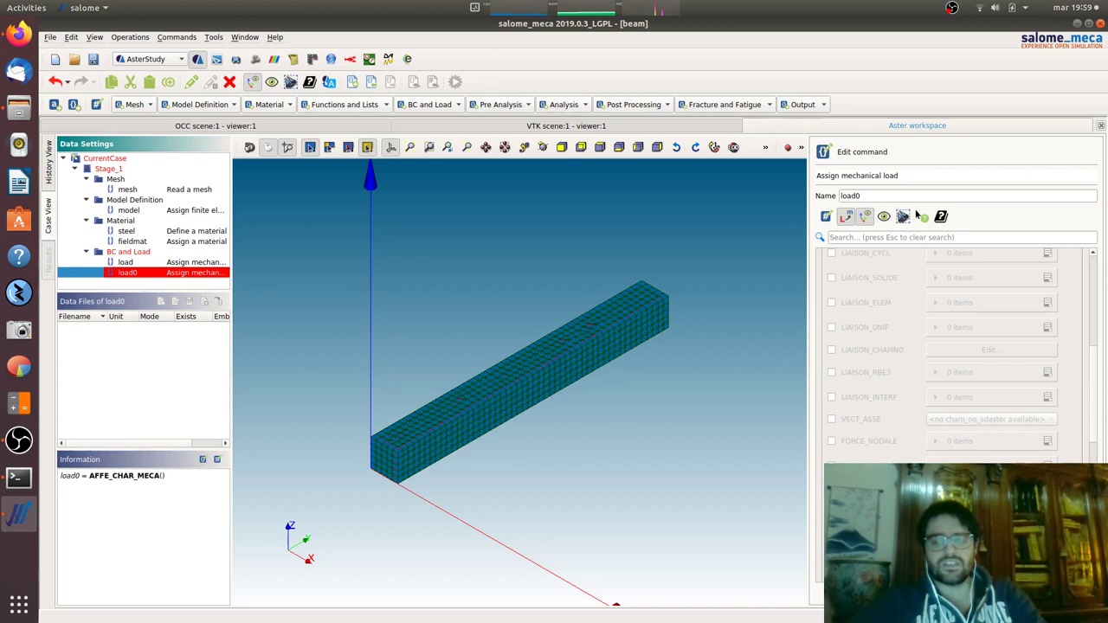
scroll(916, 215, down, 1)
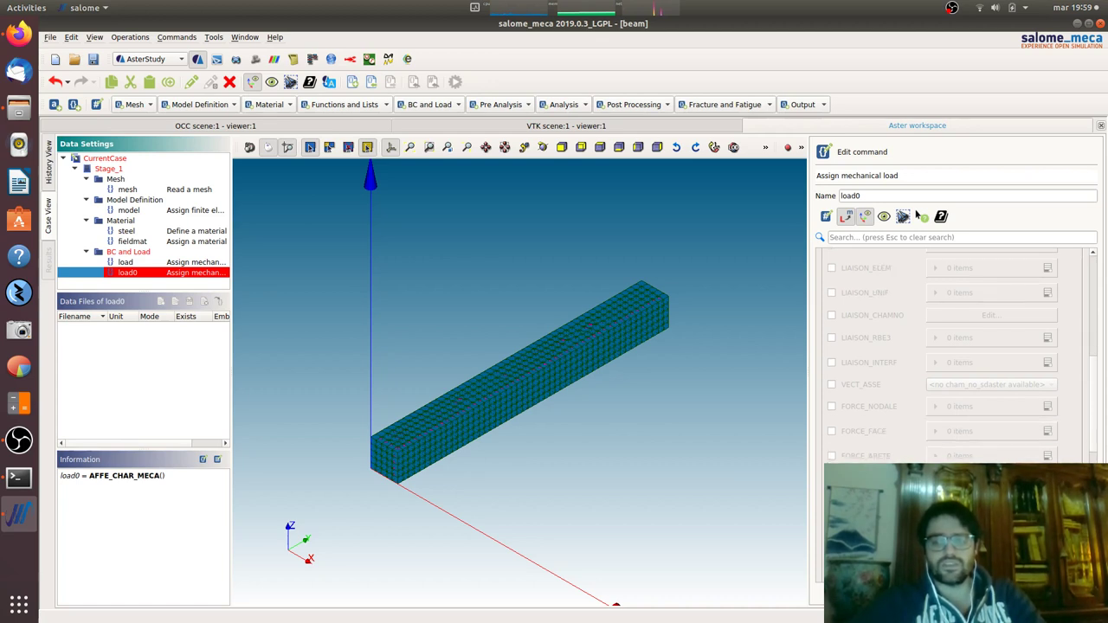
click(833, 432)
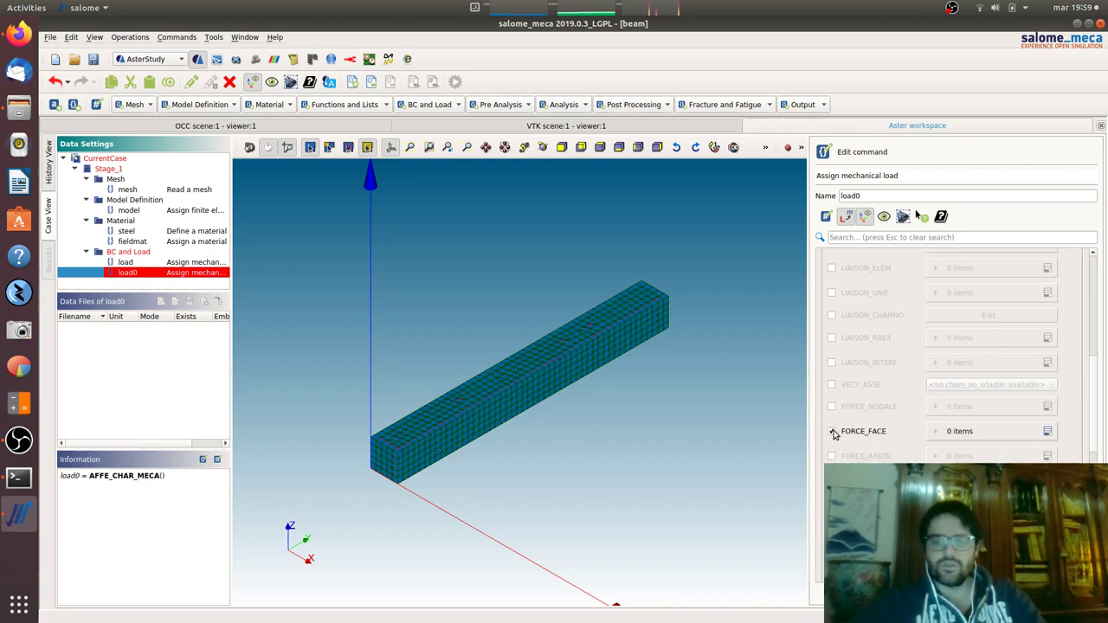
click(1047, 431)
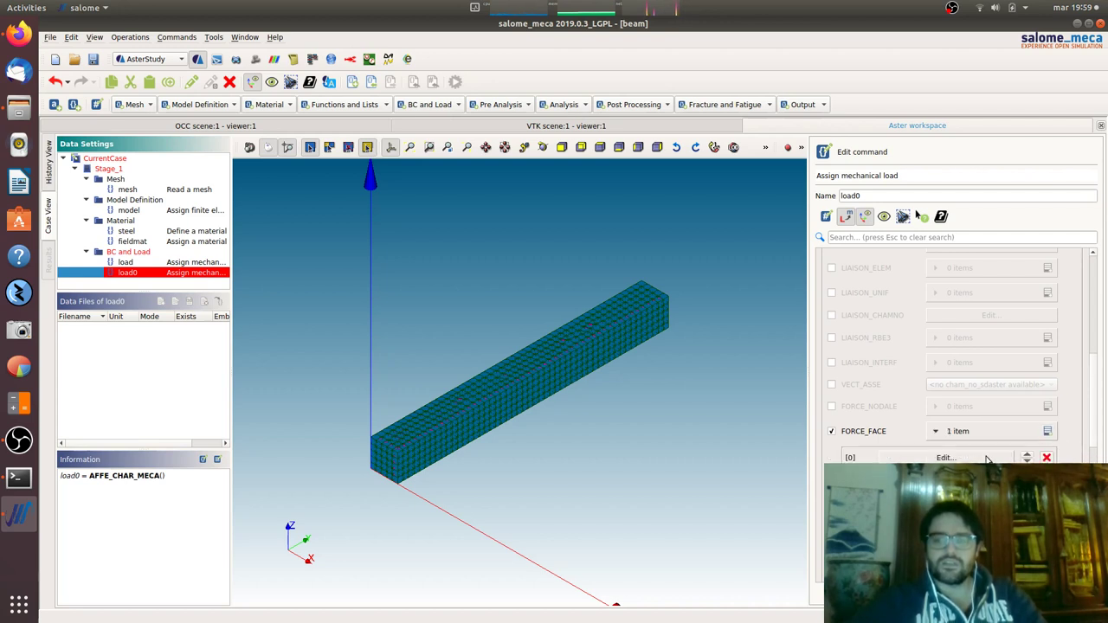
click(946, 457)
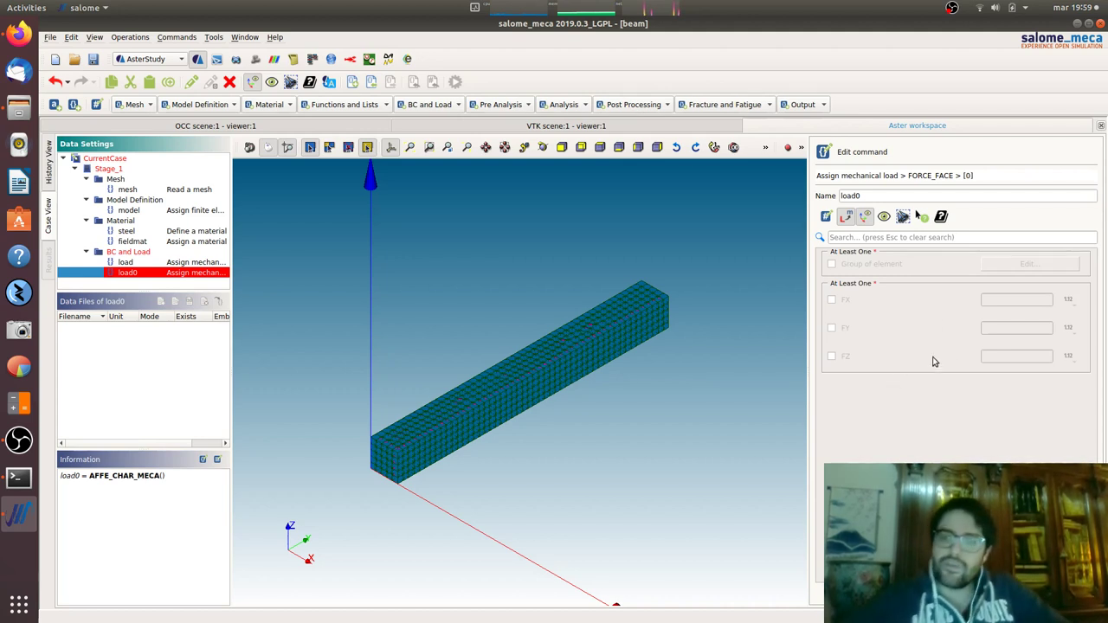
Apply the face force to the 2D element group force.
click(831, 264)
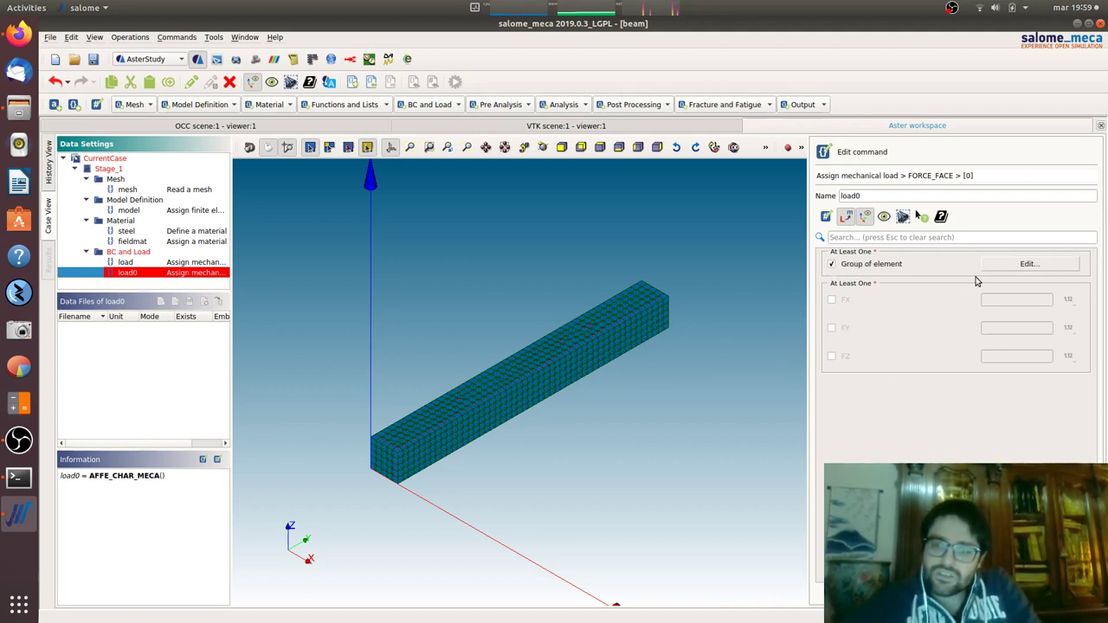
click(1018, 265)
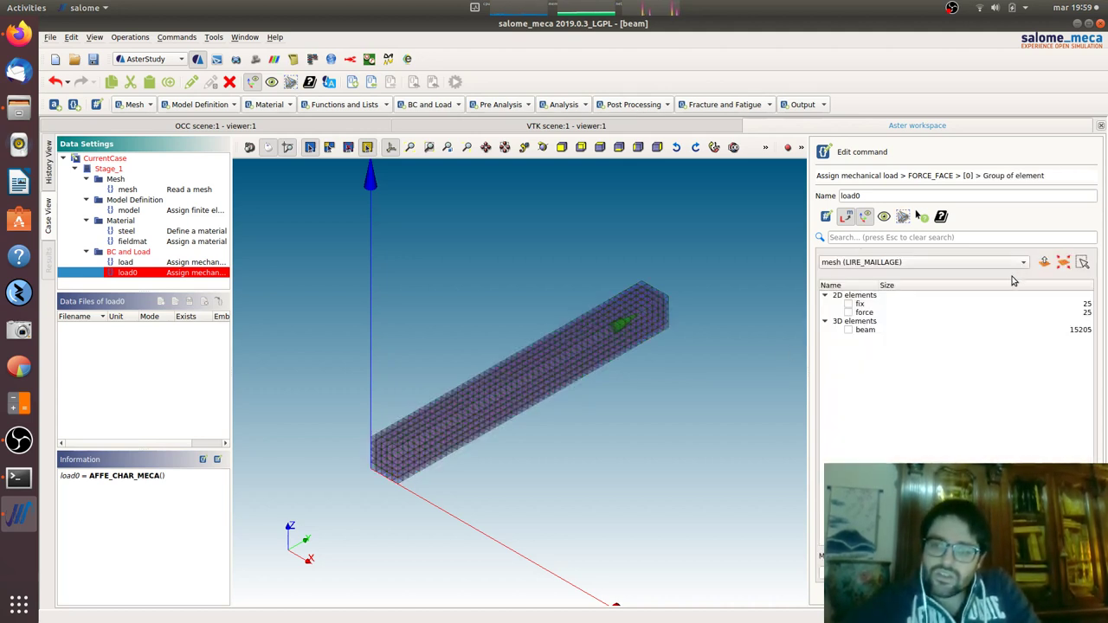
click(850, 312)
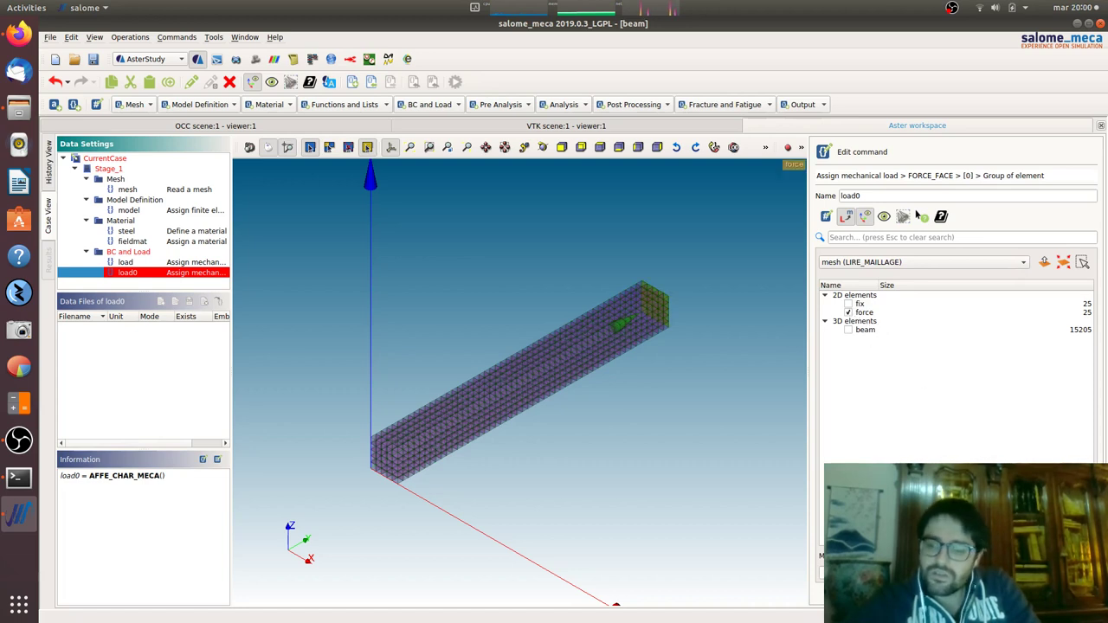
click(1021, 571)
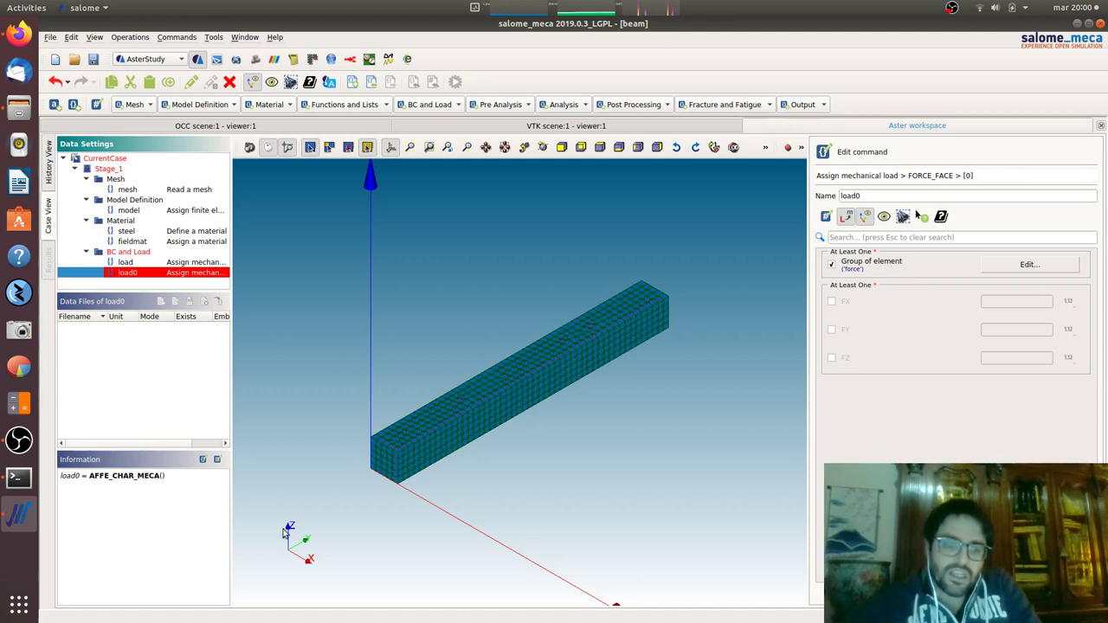
Set the face force's FZ component to -1 and store the mechanical load command.
click(831, 358)
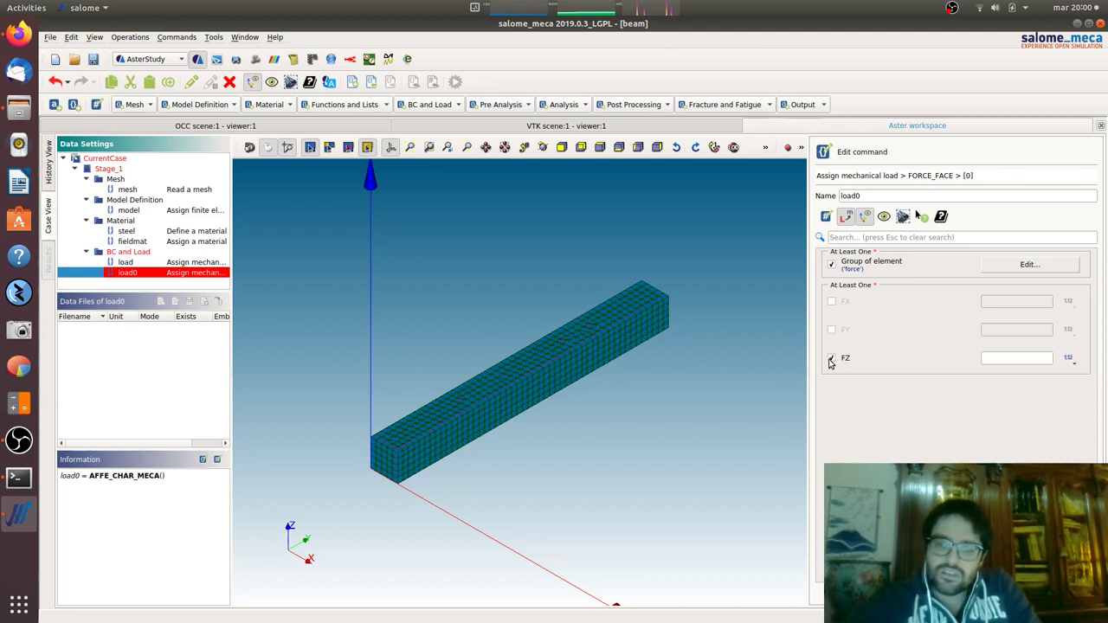
click(995, 360)
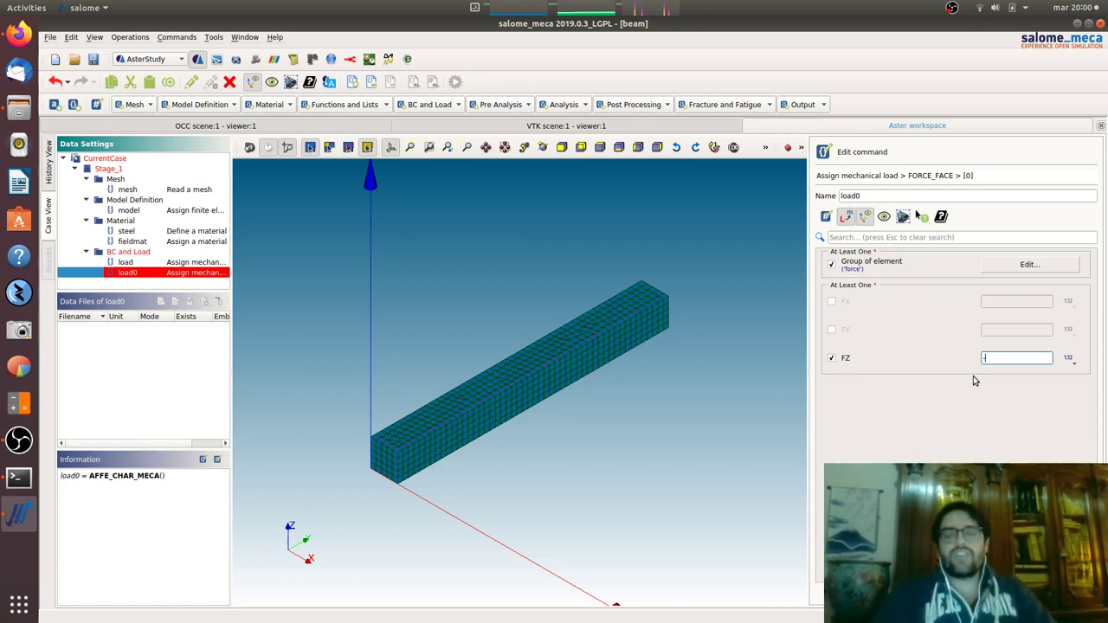
text(-)
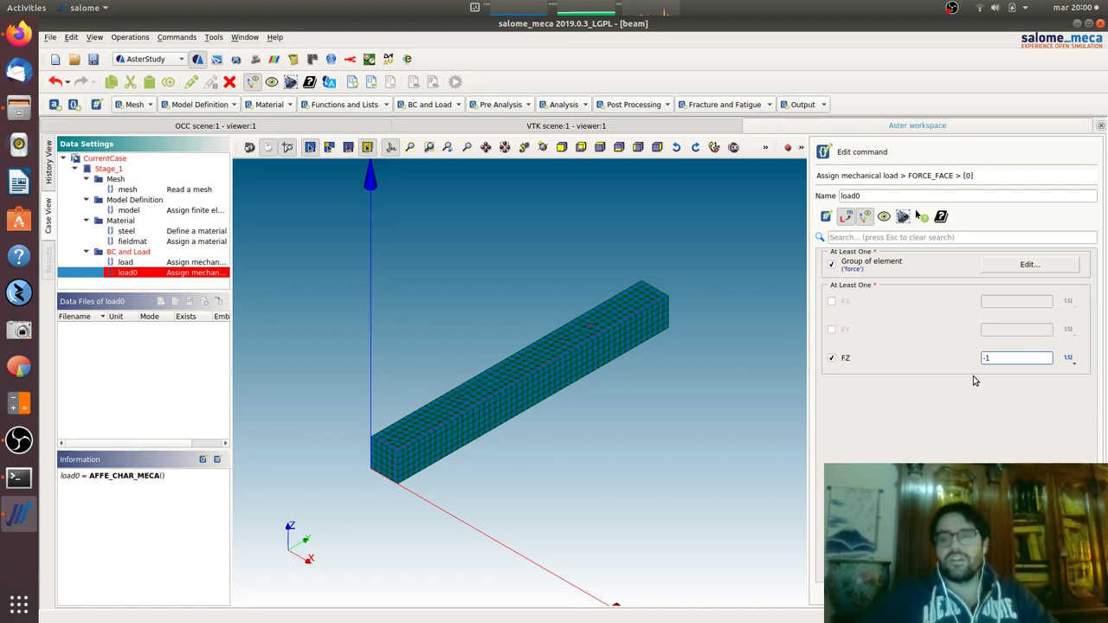
text(1)
key(Return)
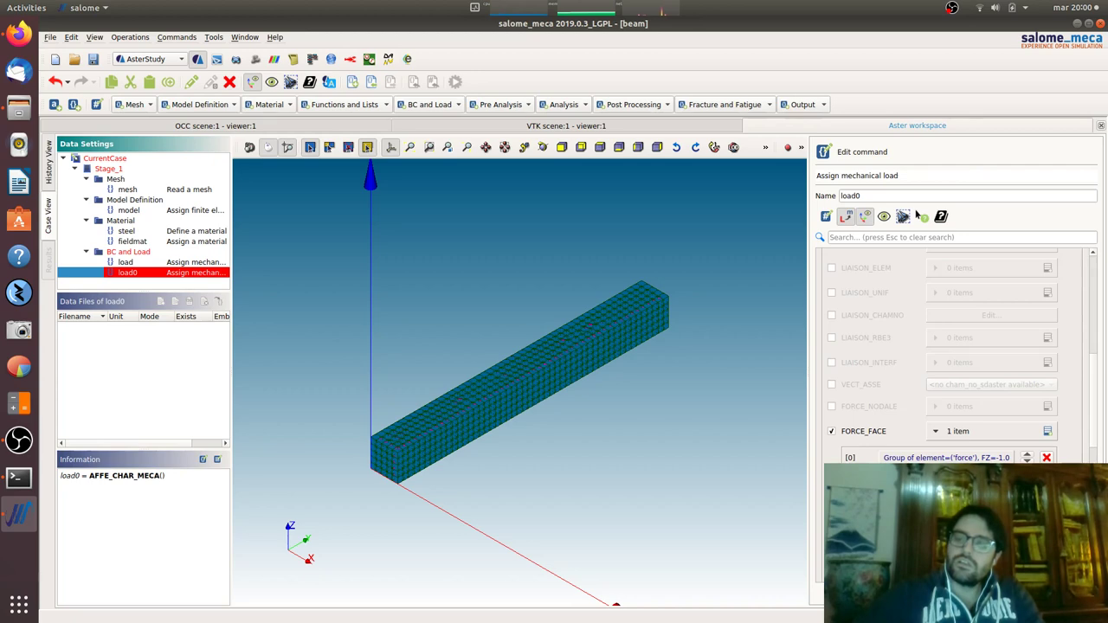
click(918, 216)
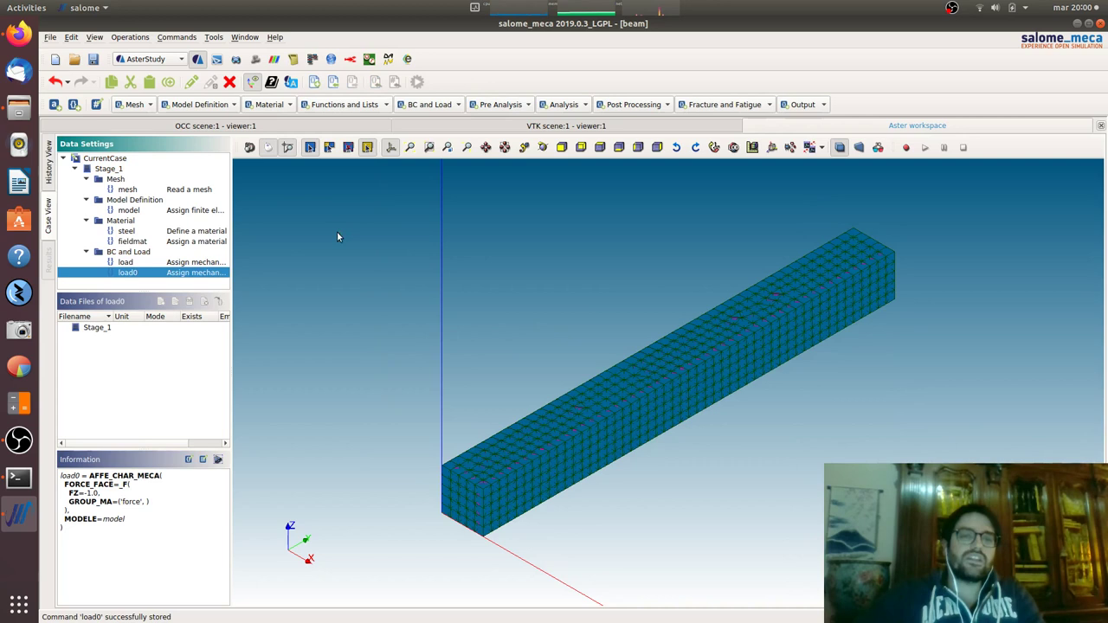
Add a Static mechanical analysis command using material field fieldmat, with load as its first Loads item.
click(582, 104)
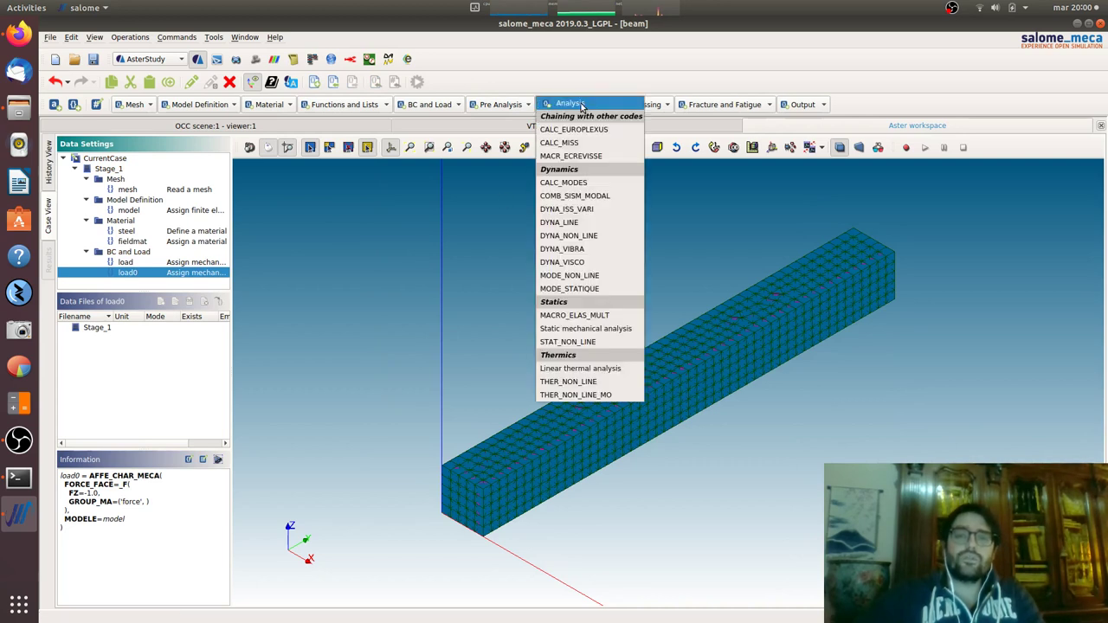
click(597, 329)
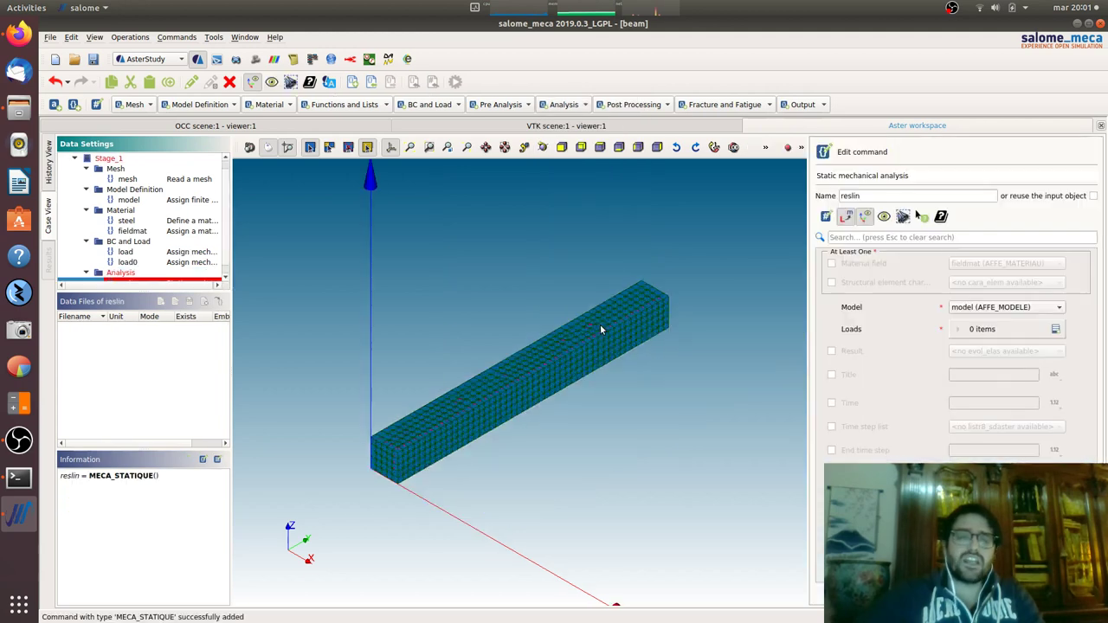
click(831, 264)
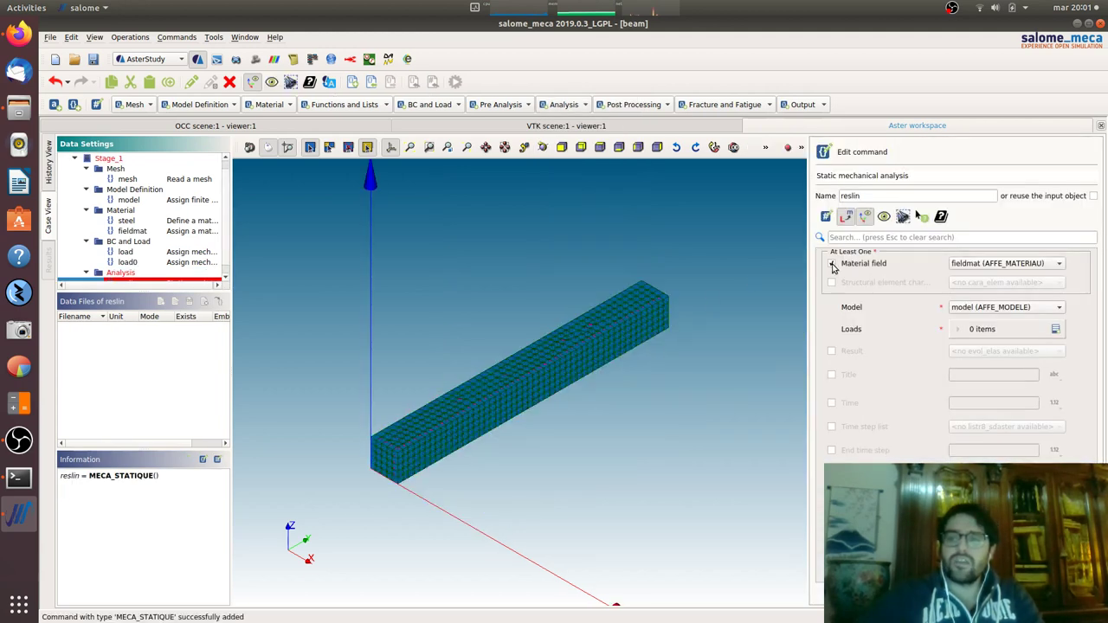
click(1055, 329)
click(997, 356)
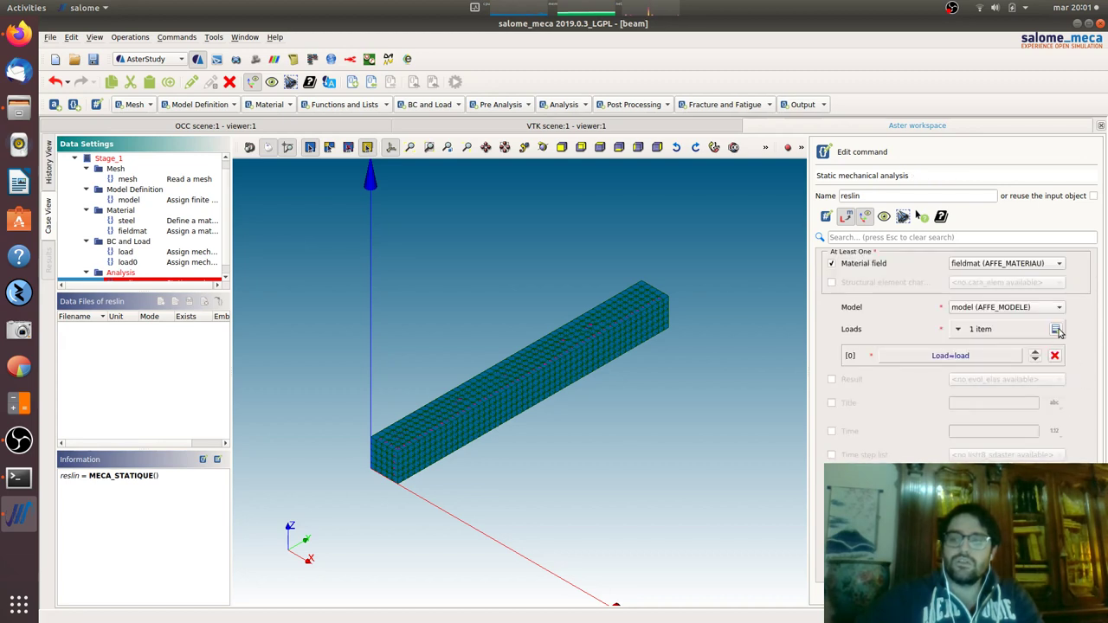
Add a second Loads item set to load0 and store the static mechanical analysis.
click(1055, 329)
click(1001, 378)
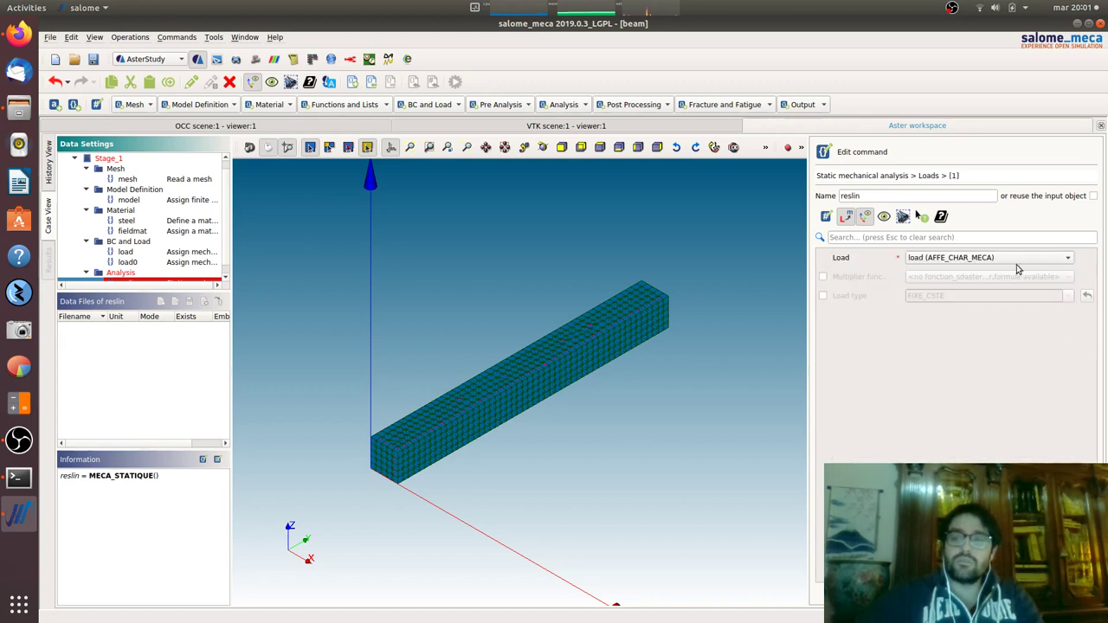
click(1045, 259)
click(1039, 274)
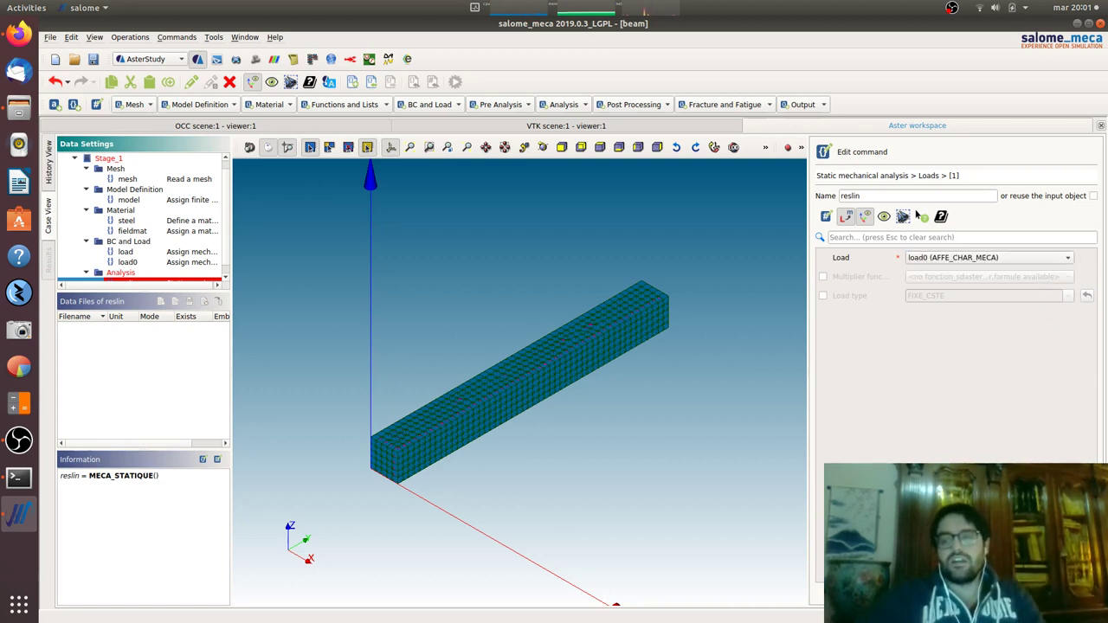
key(Return)
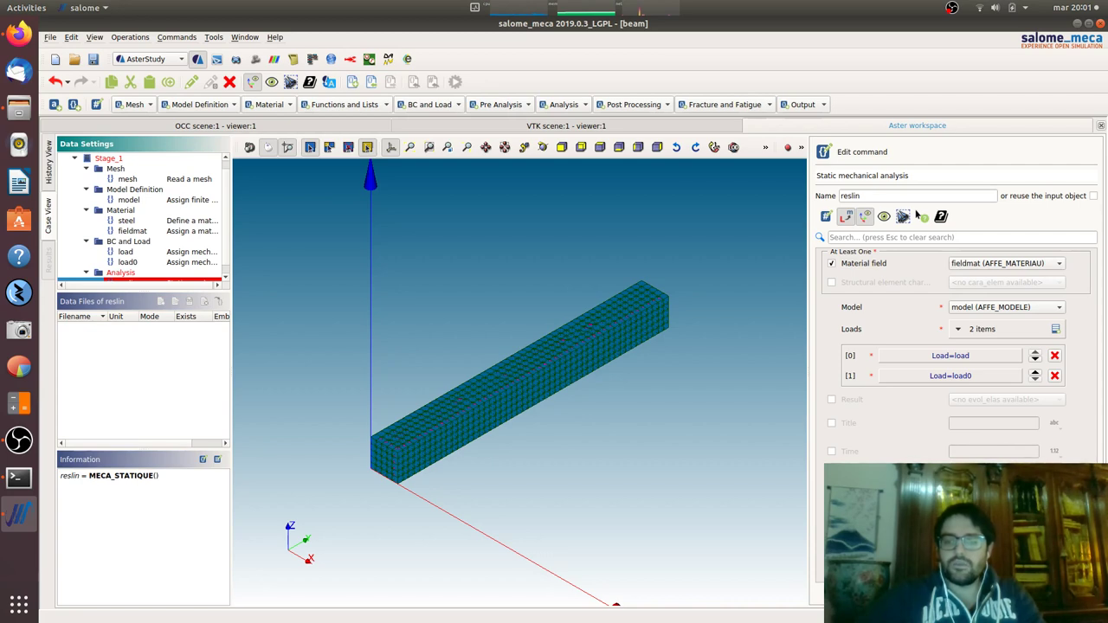
key(Return)
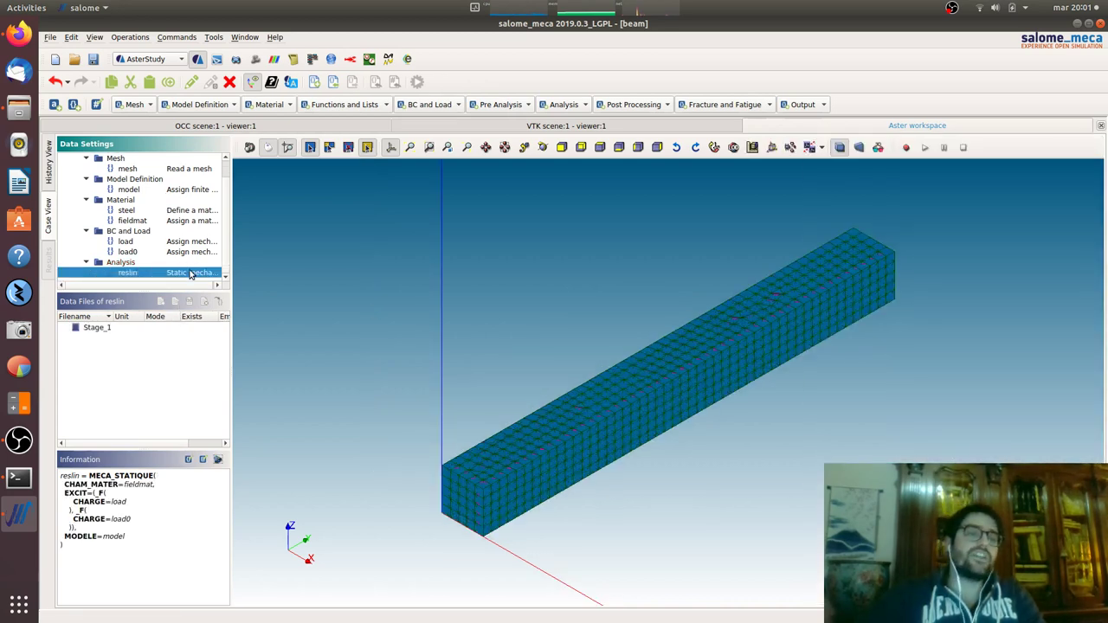
Add a Set output results command and set its result file to cantilever.rmed in the videos folder.
click(807, 105)
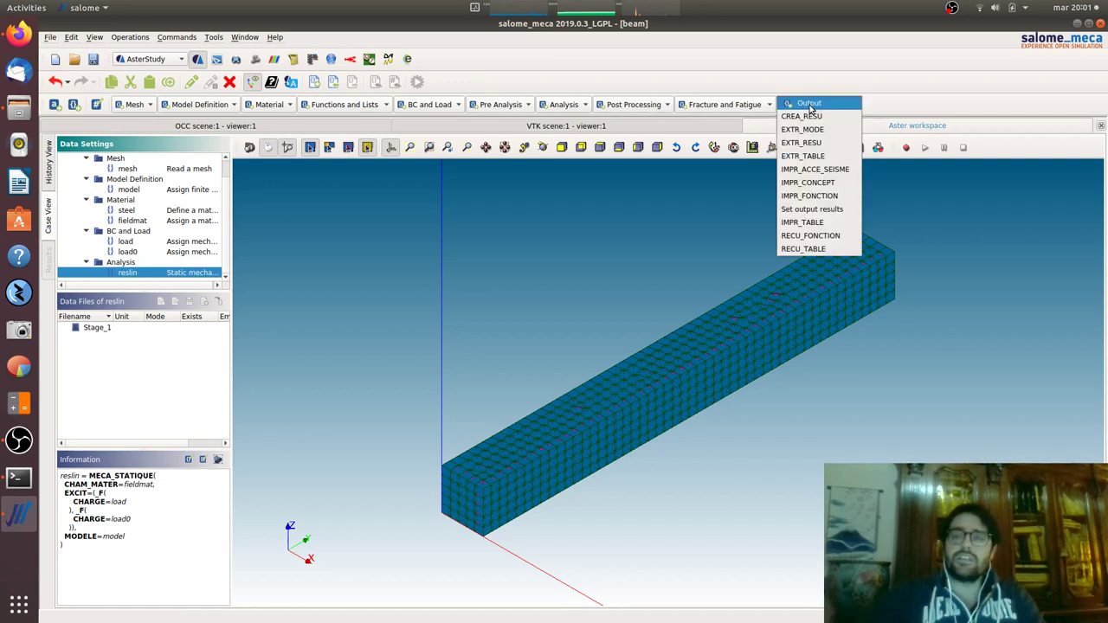
click(826, 210)
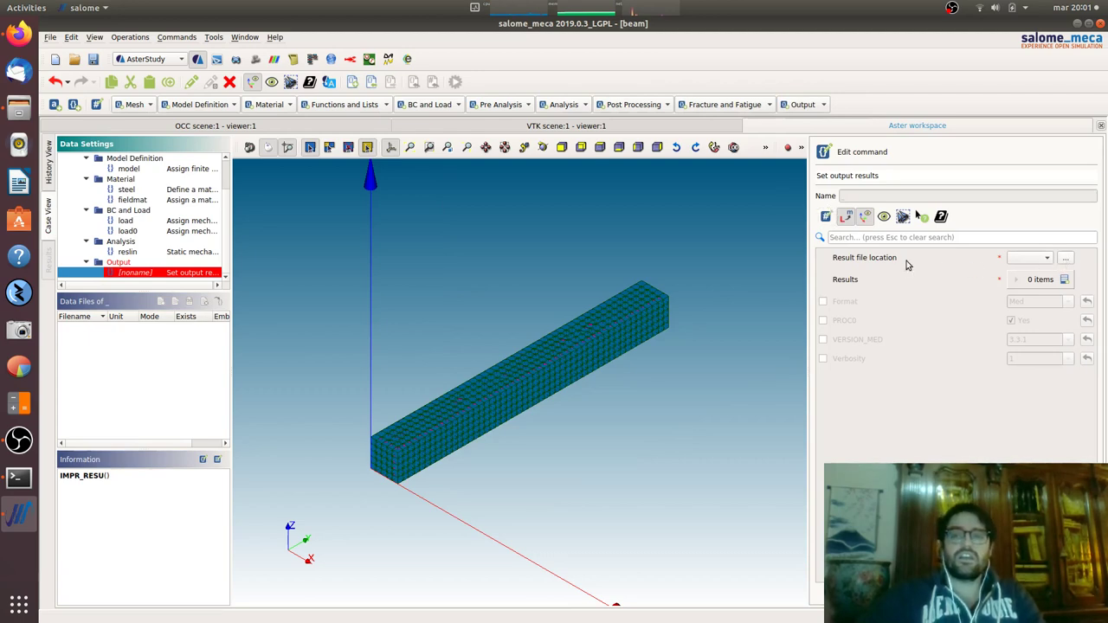
click(1066, 259)
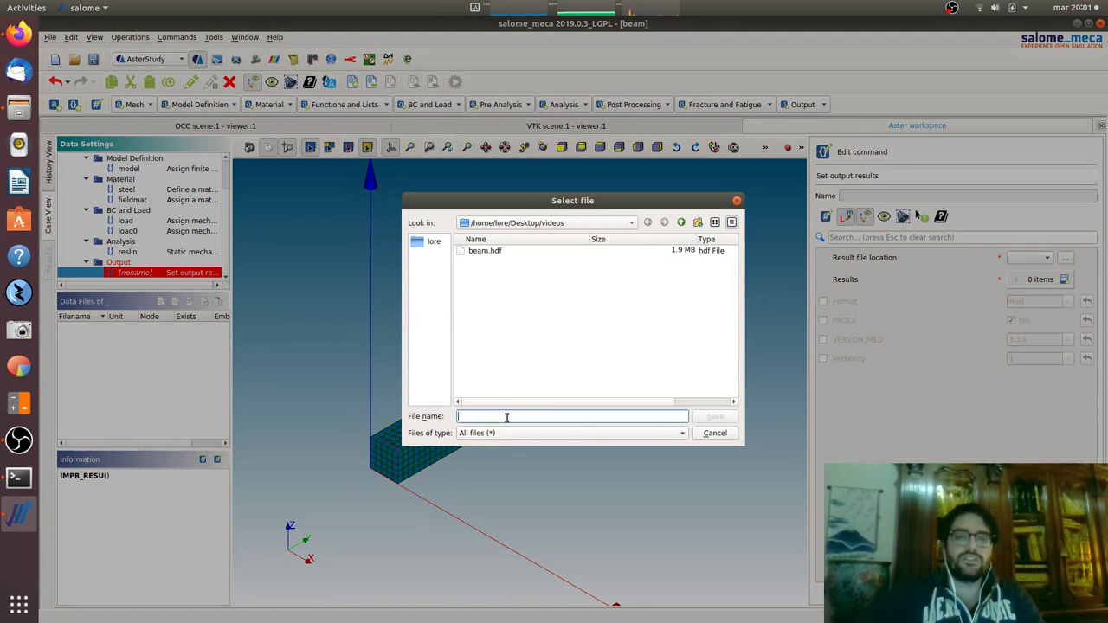
text(ca)
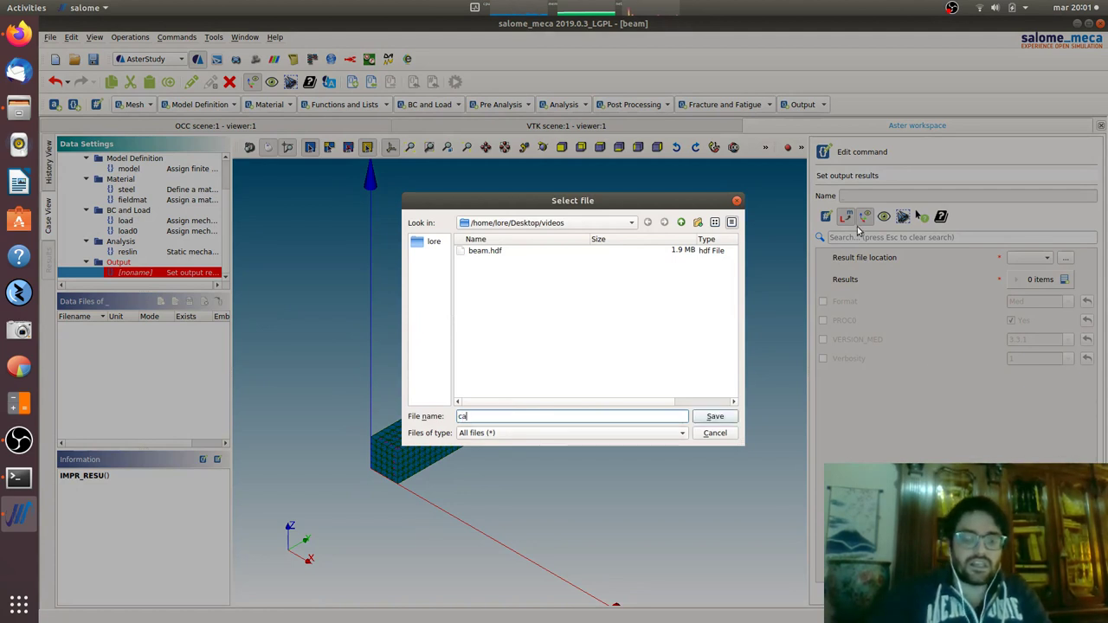
text(ntileve)
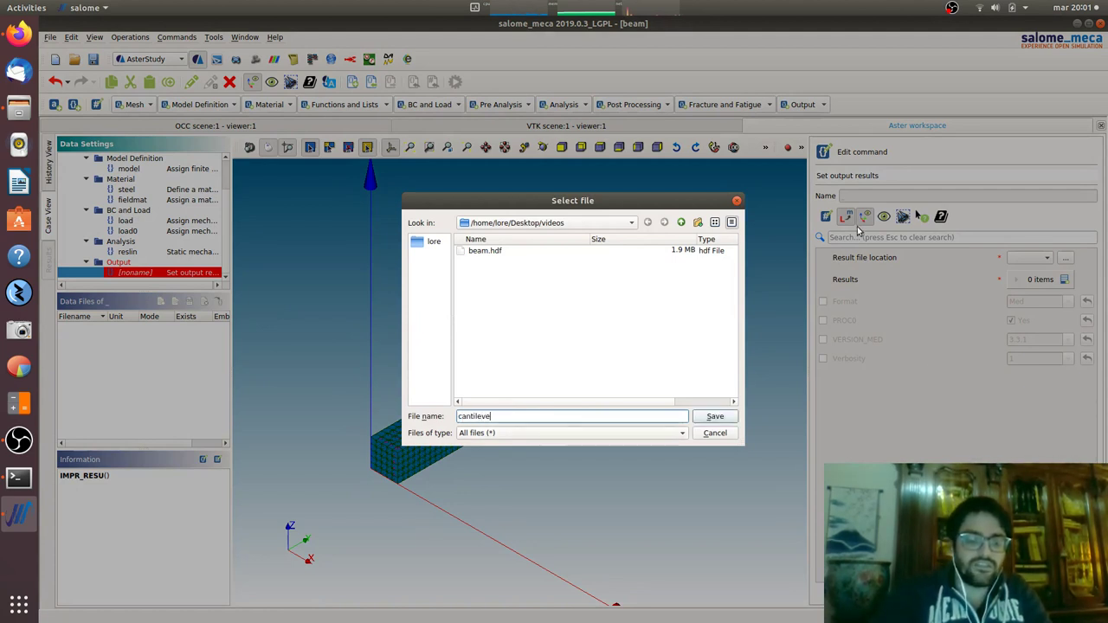
text(r.)
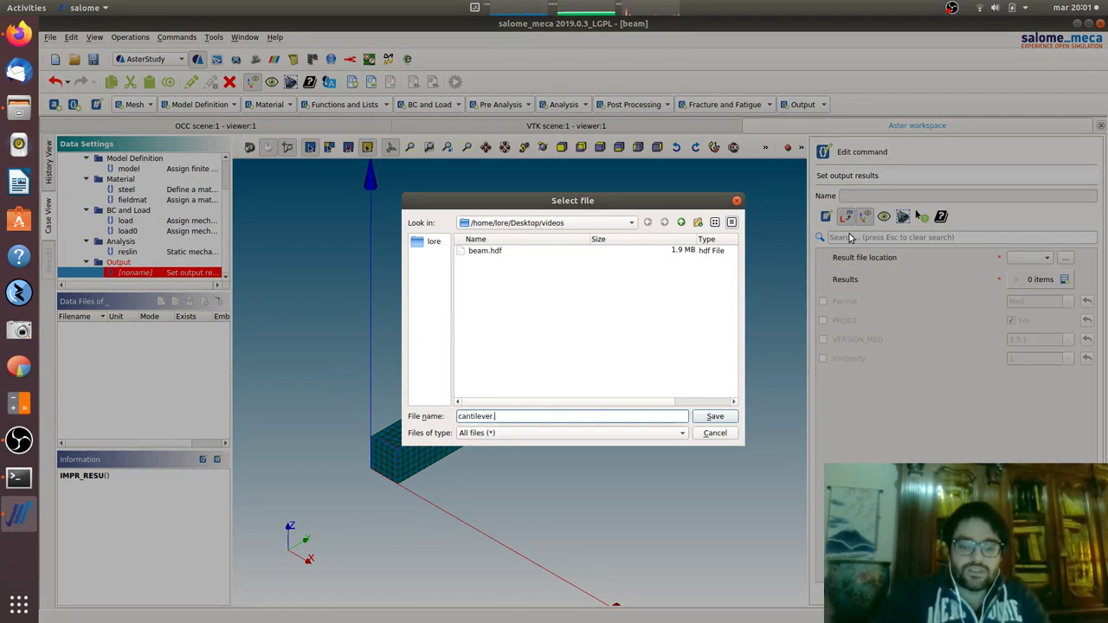
text(rmed)
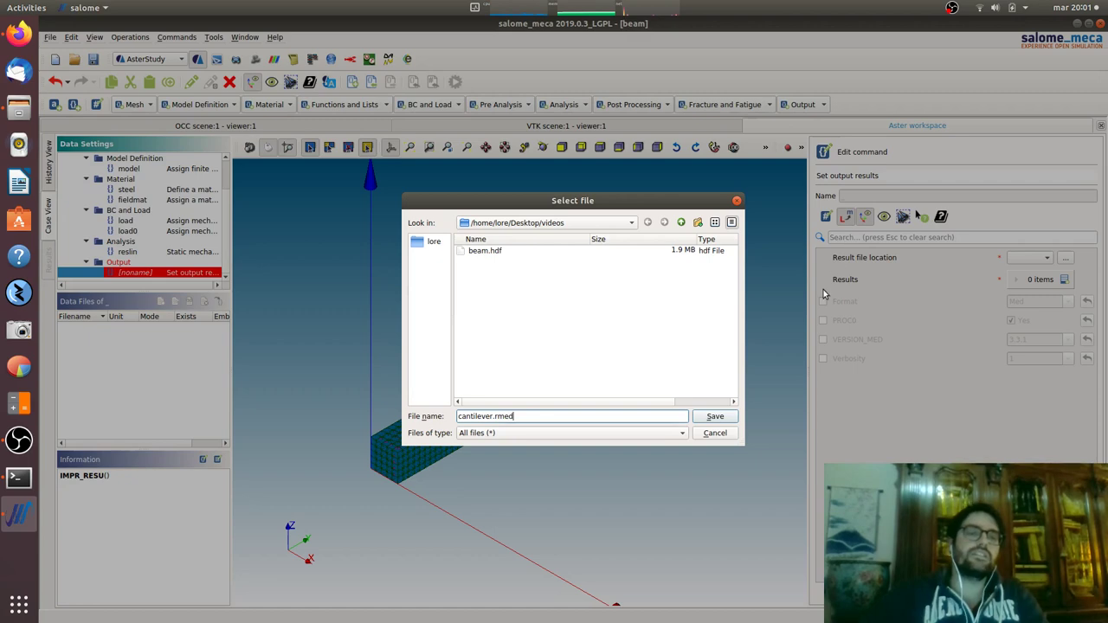
click(717, 416)
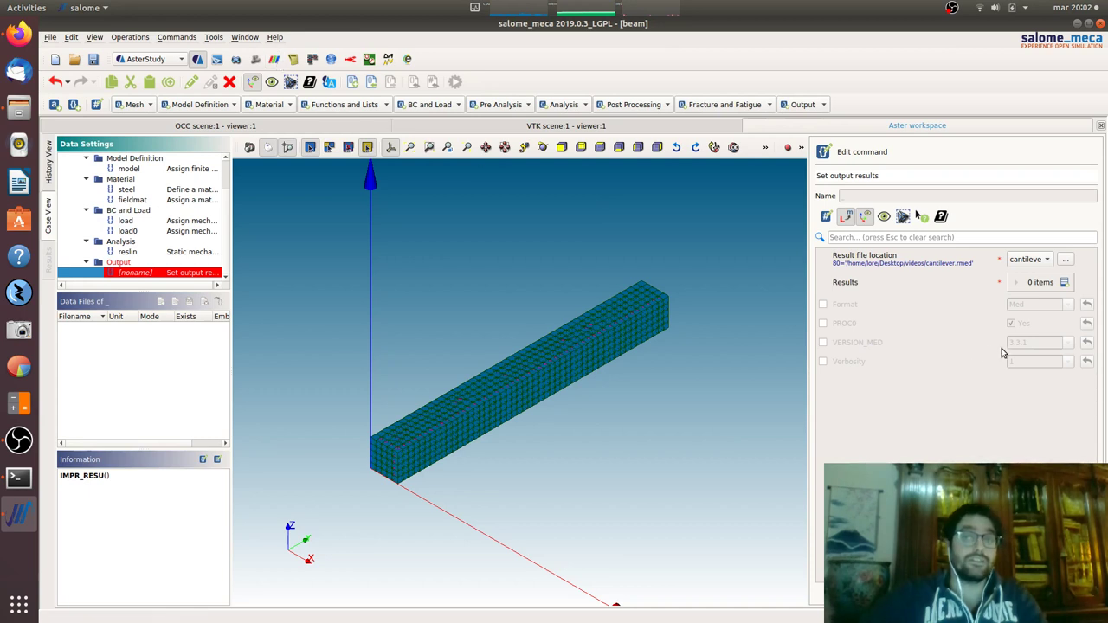
Add one Results item to the output command and save the command with that item still empty.
click(1064, 283)
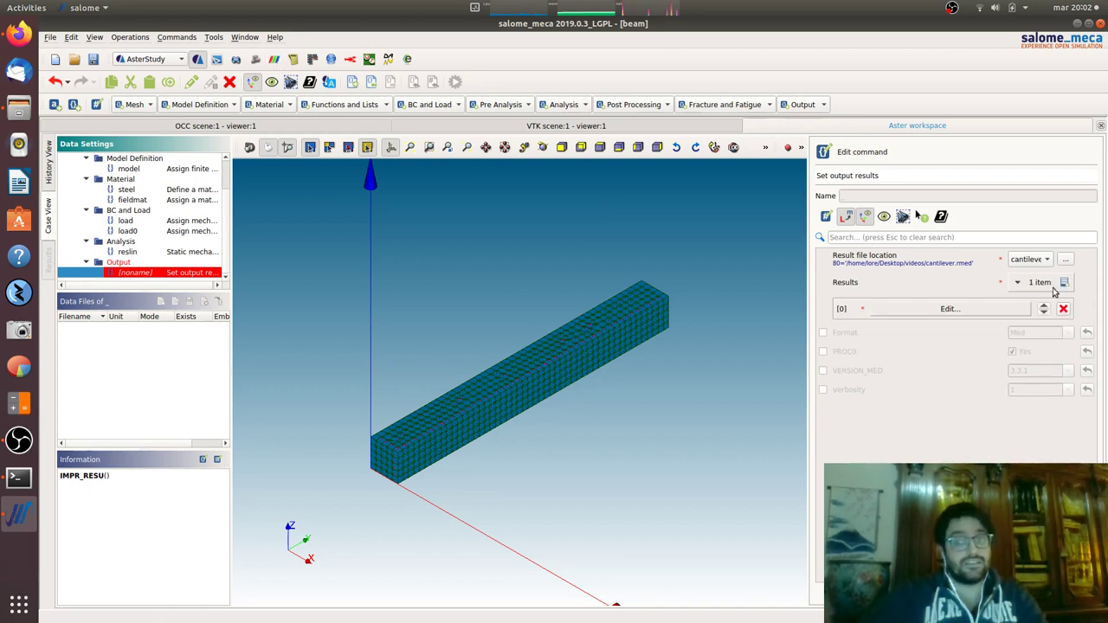
click(967, 309)
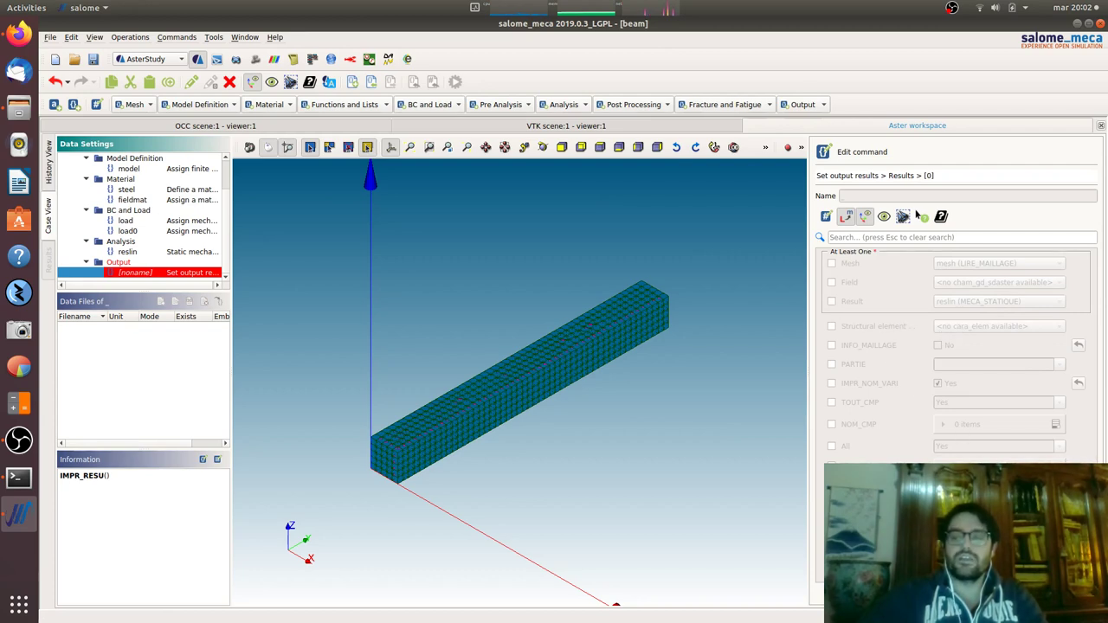
key(Escape)
key(Escape)
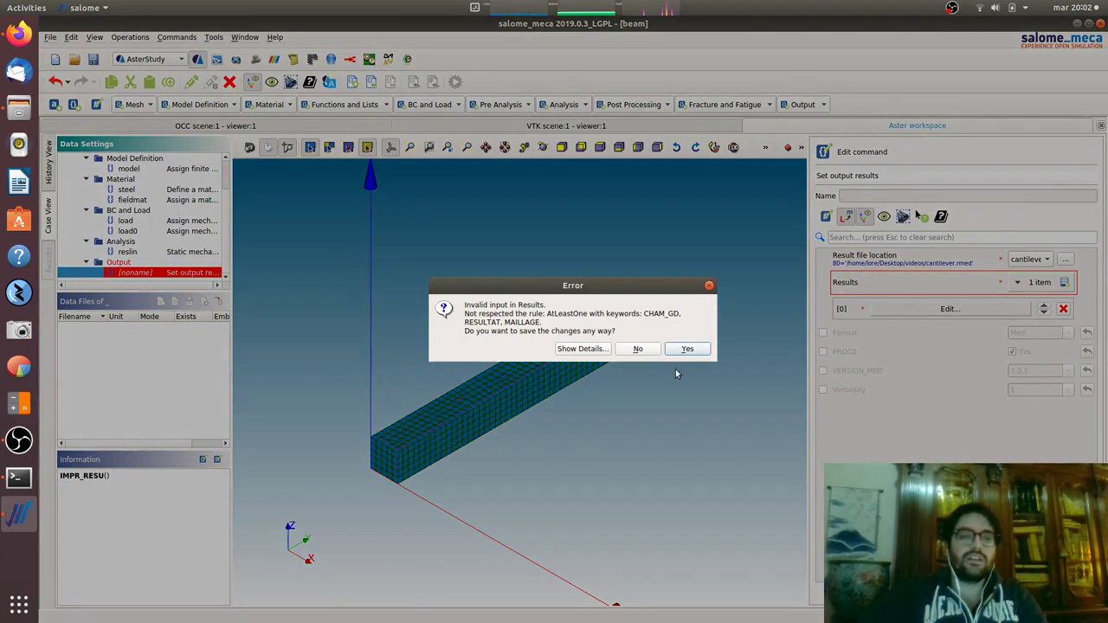
click(680, 350)
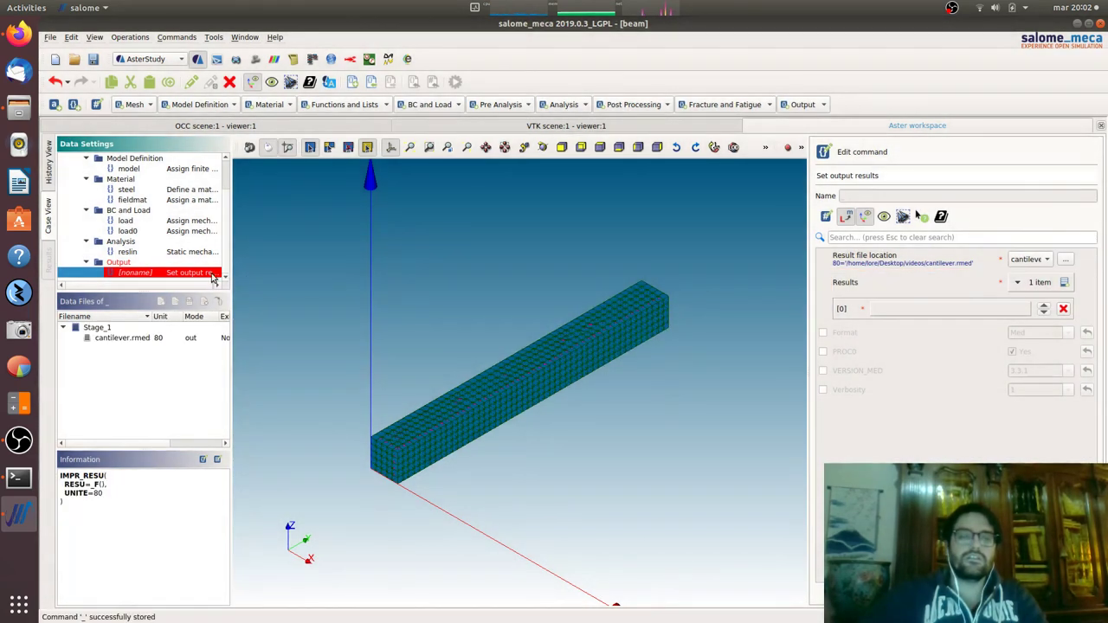
click(811, 104)
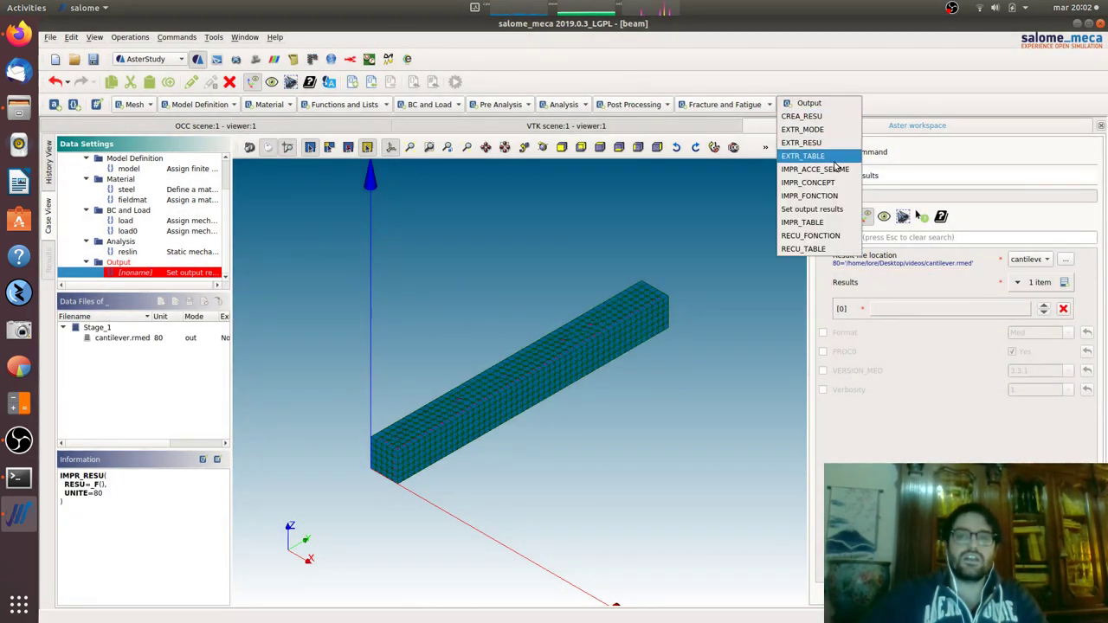
click(965, 156)
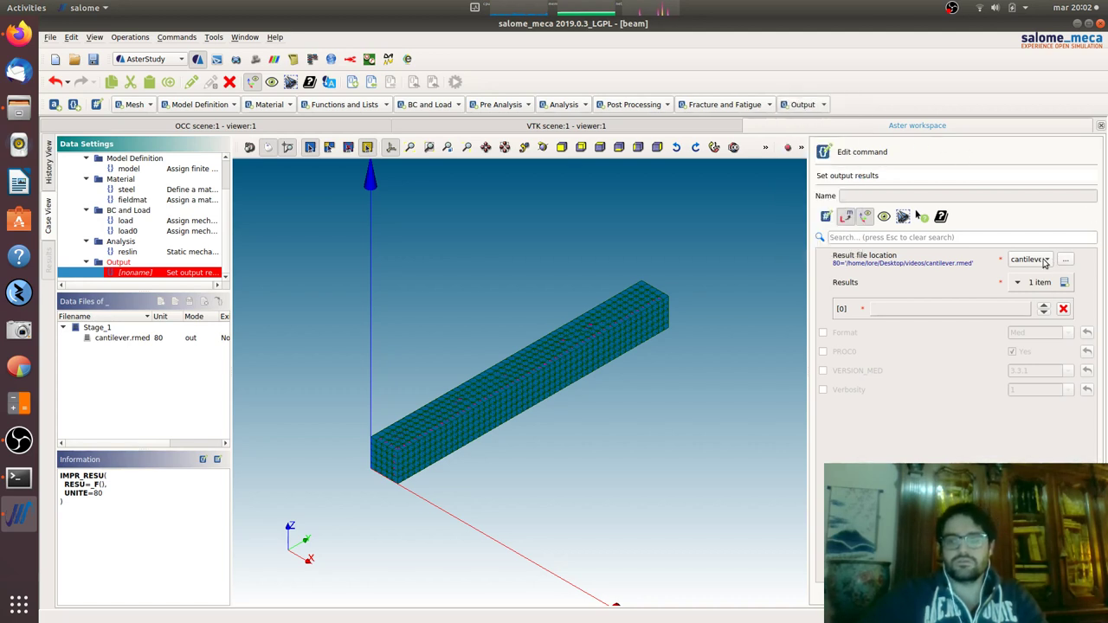
Enable Result in the output command's Results item, with reslin as the result to export.
click(1018, 308)
click(832, 301)
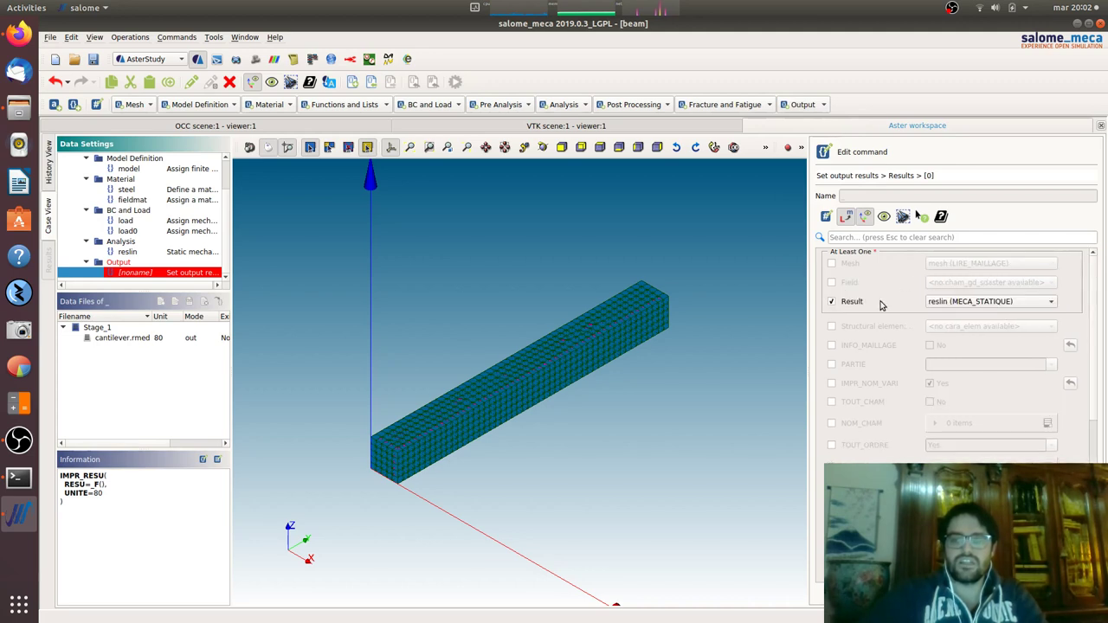
click(959, 307)
click(959, 306)
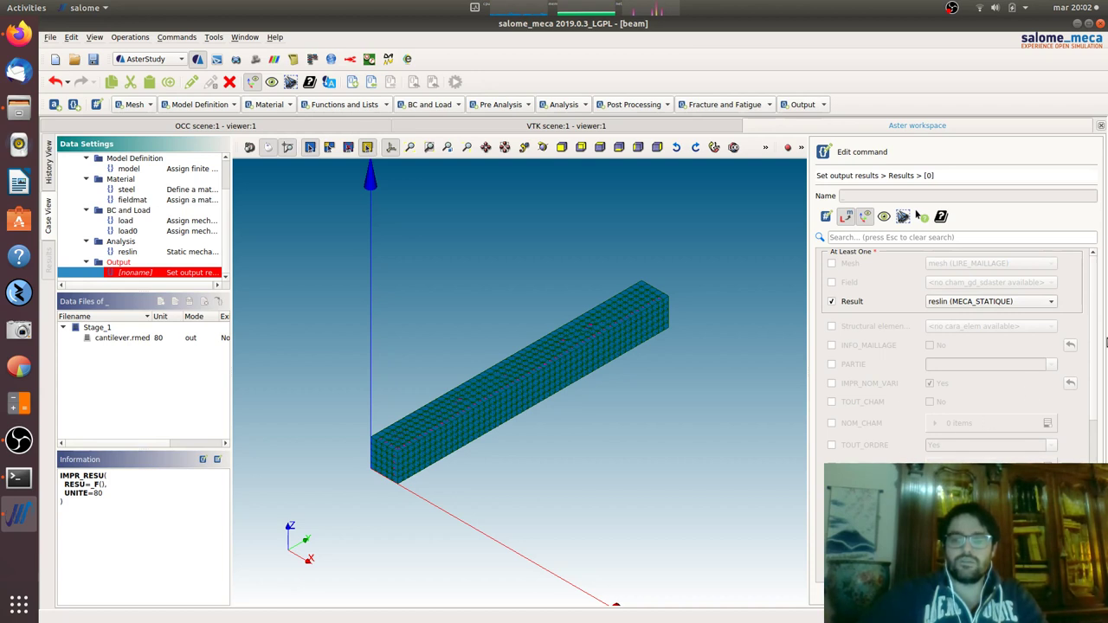
Add one NOM_CHAM item set to DEPL for the exported result and store the output command.
click(831, 424)
click(1046, 424)
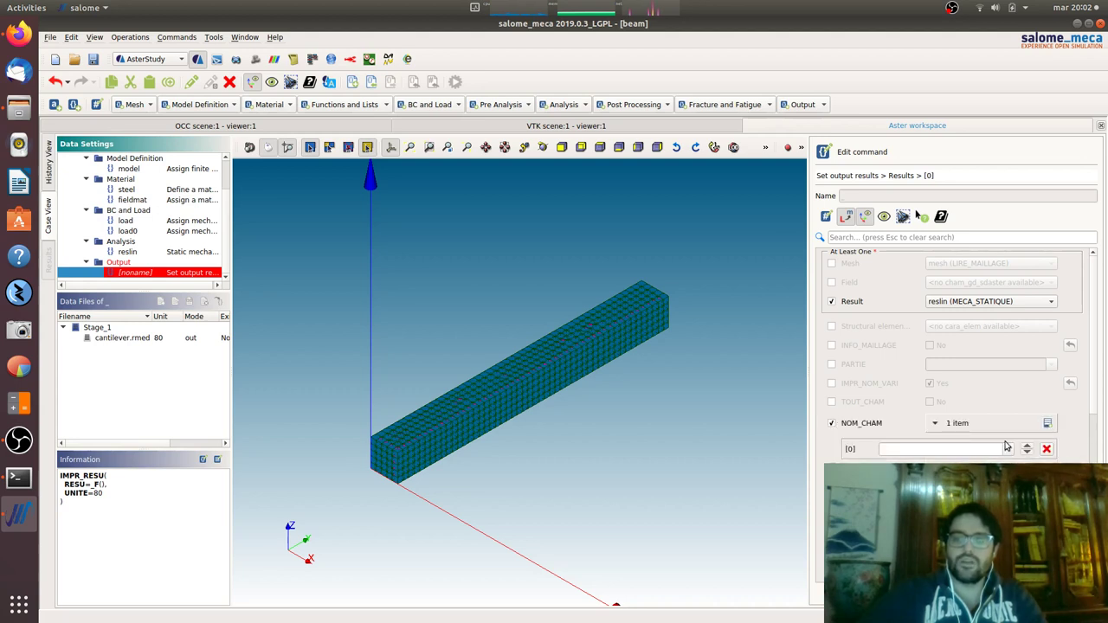
click(1006, 447)
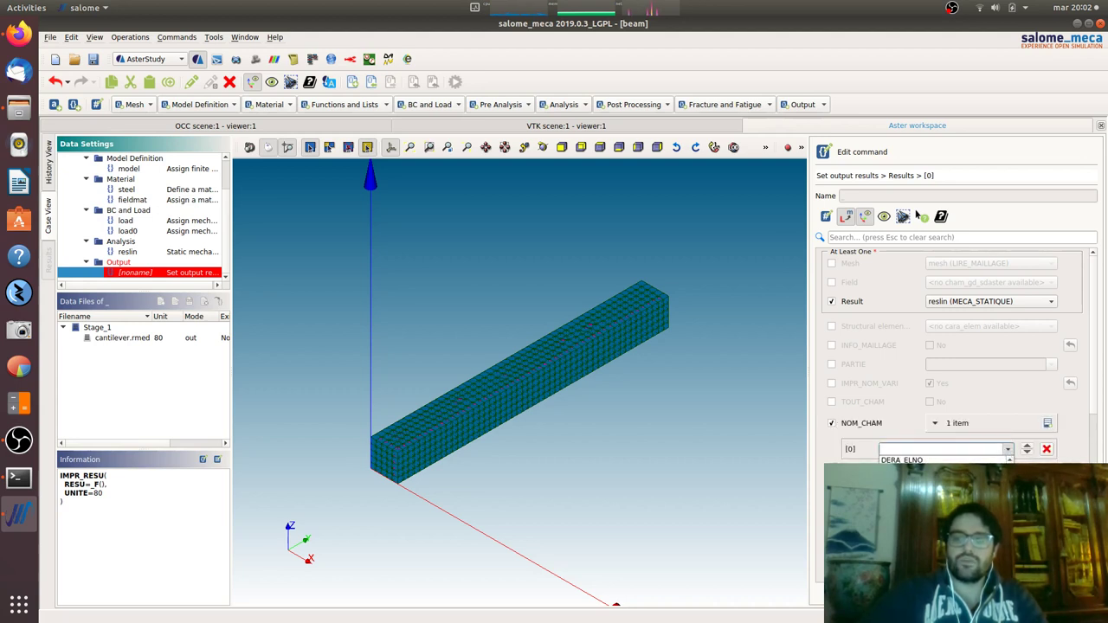
key(Up)
key(Up)
key(Up)
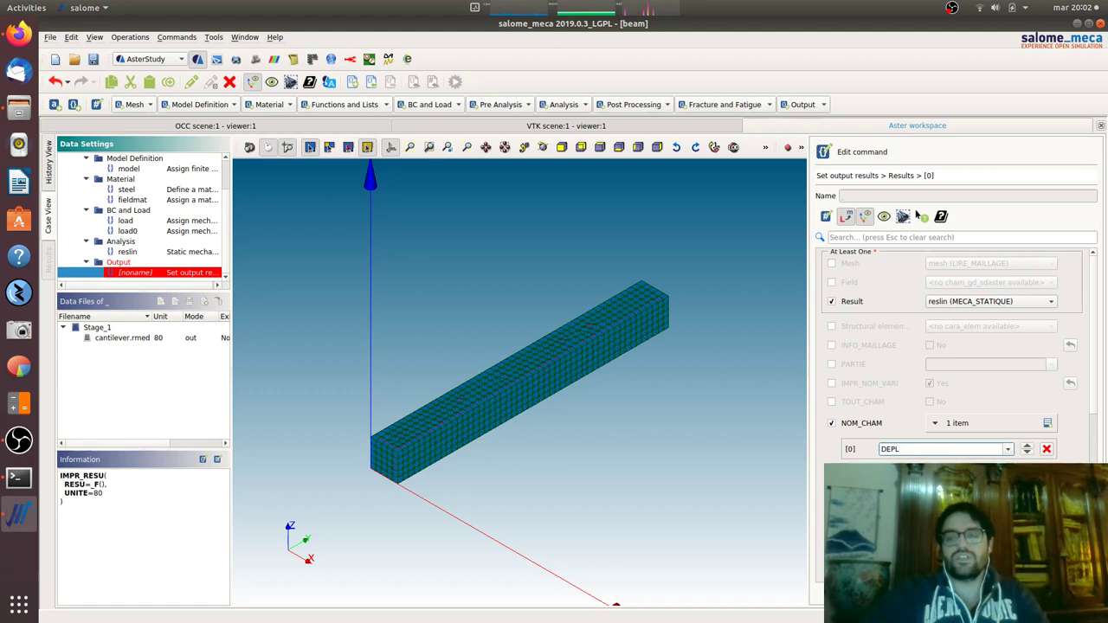
key(Return)
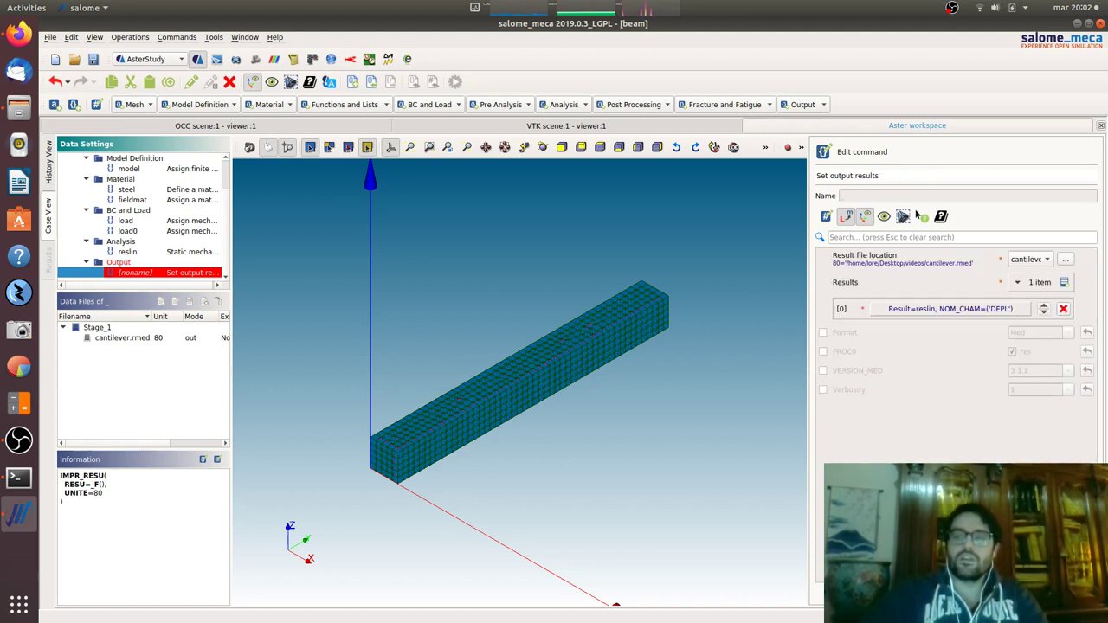
click(917, 215)
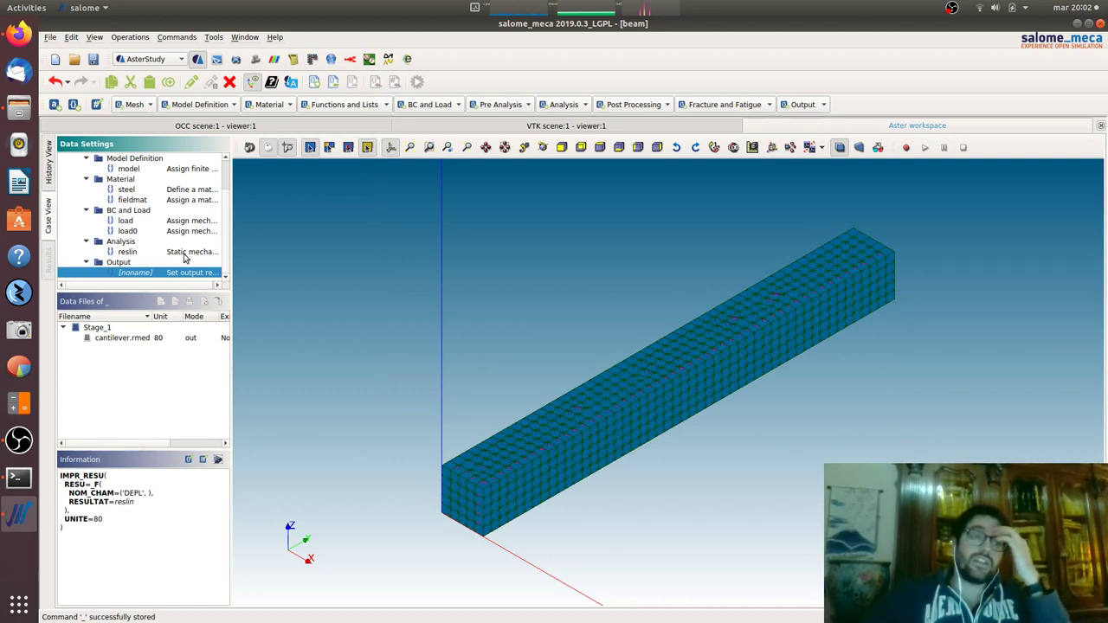
Mark Stage_1 of the current case for execution and set the automatic refresh interval to 5 s.
click(49, 164)
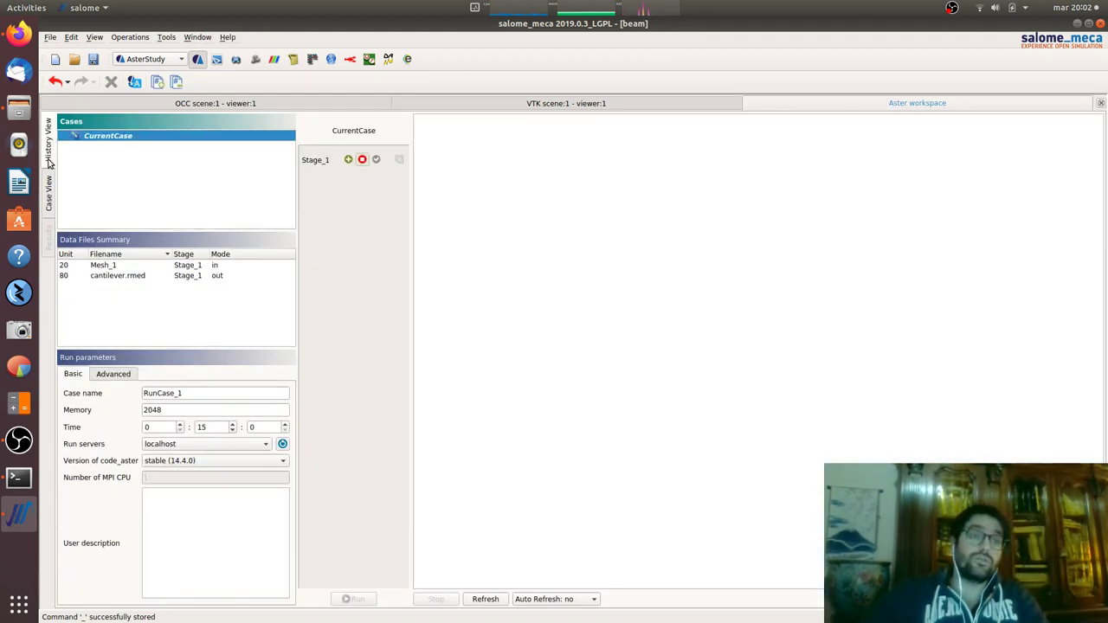
click(347, 161)
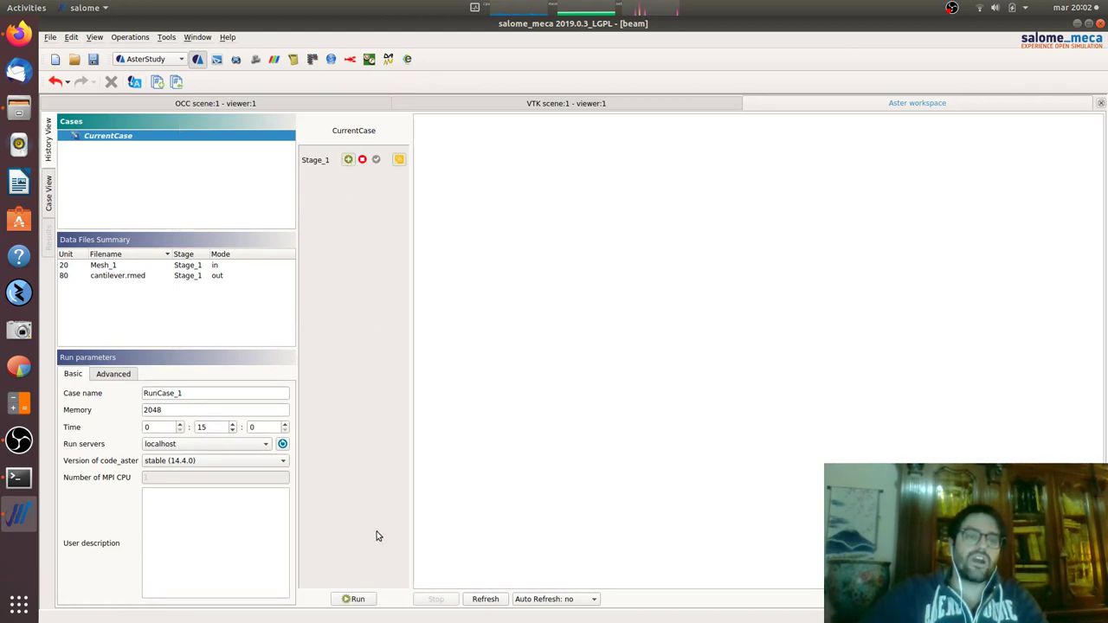
click(587, 600)
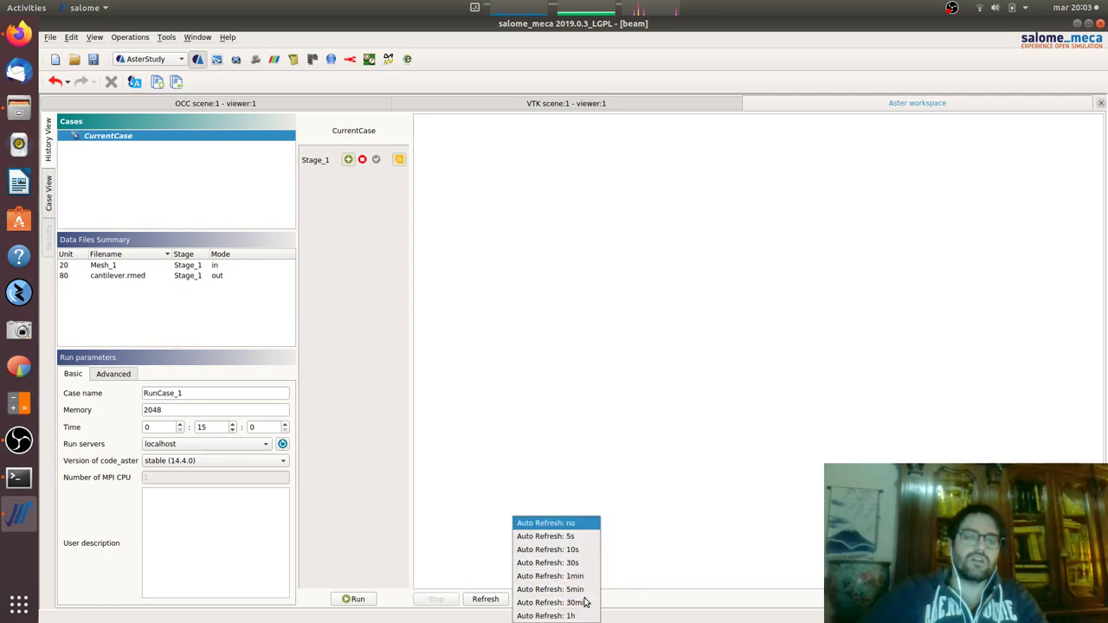
click(572, 536)
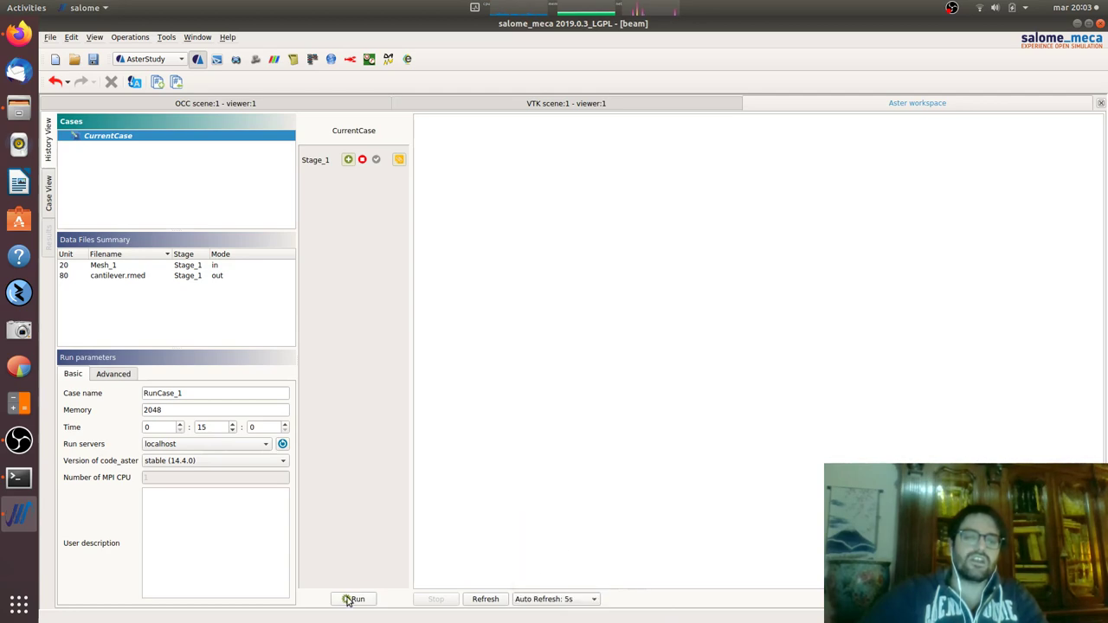
Save the study, as the calculation requires, and run the case RunCase_1.
click(350, 599)
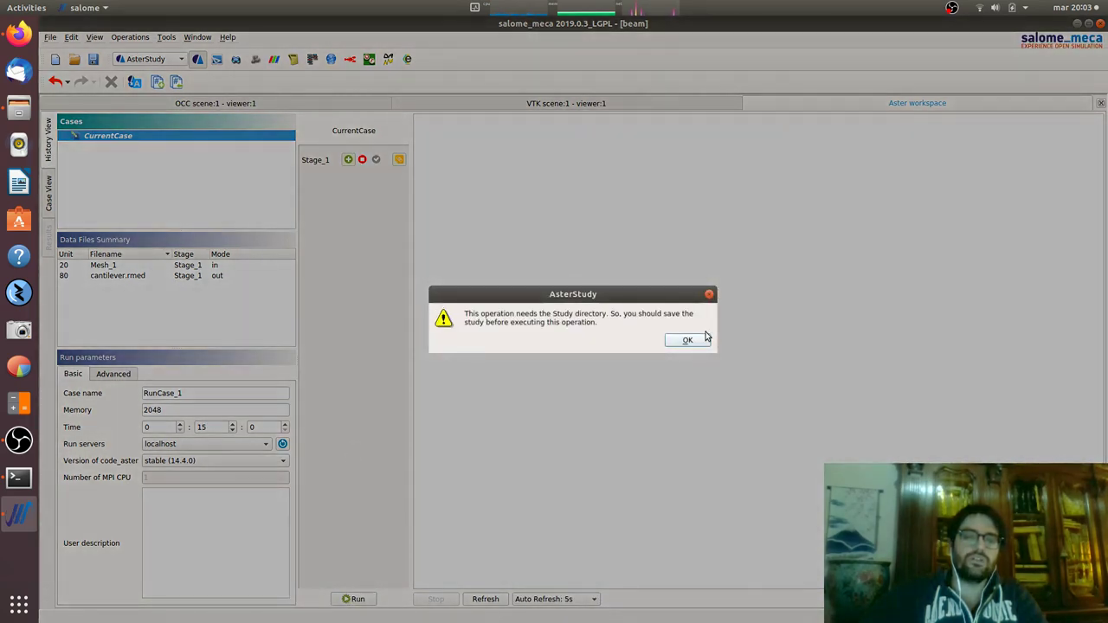
click(688, 340)
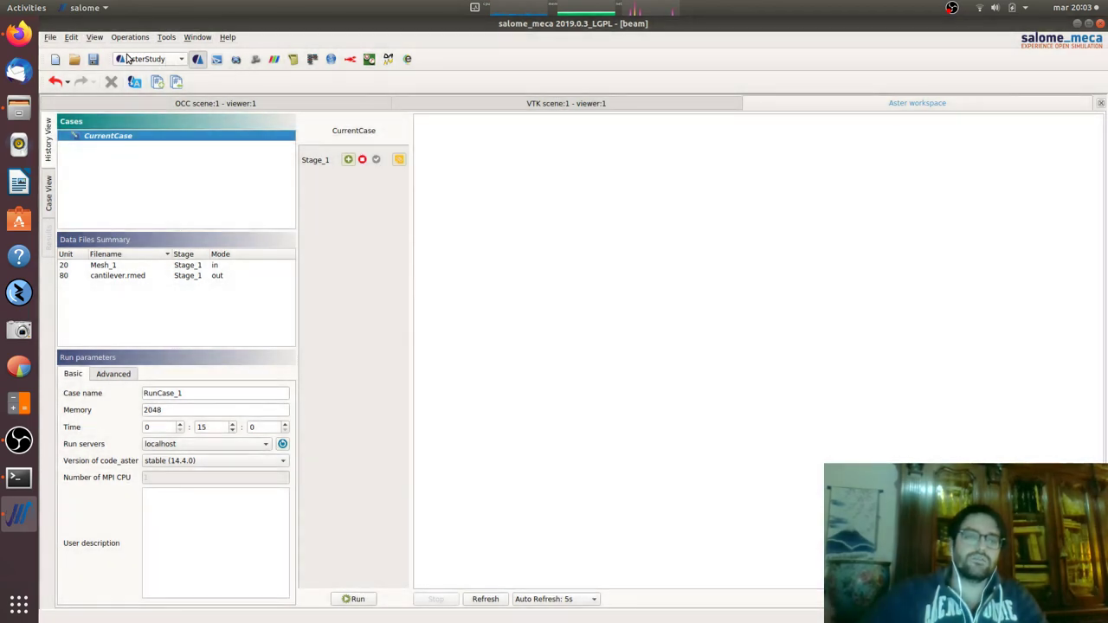
click(93, 66)
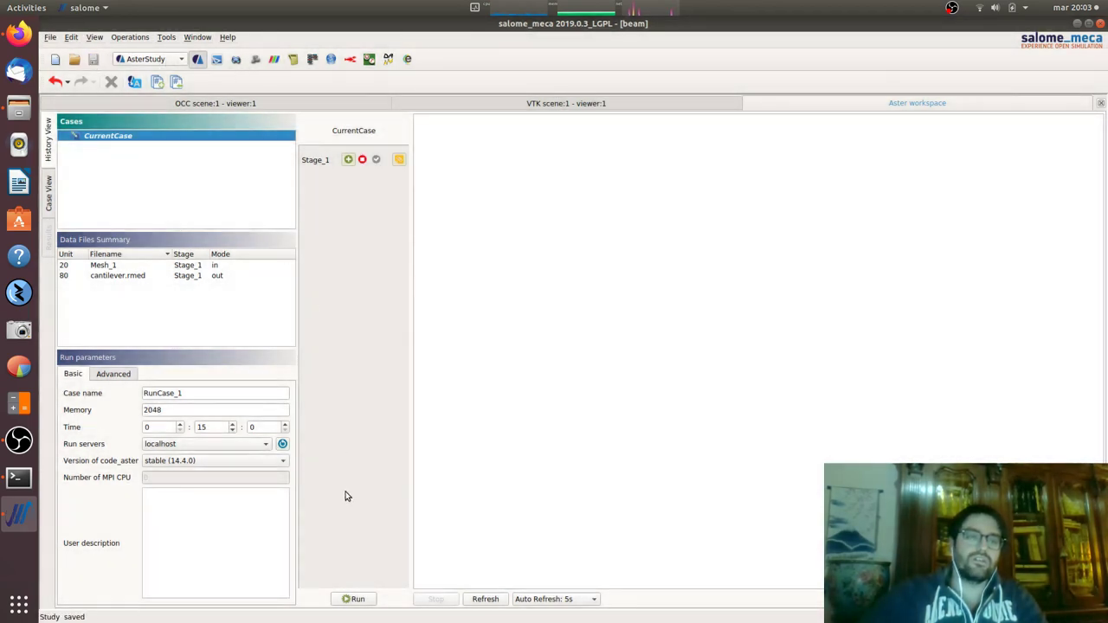
click(352, 599)
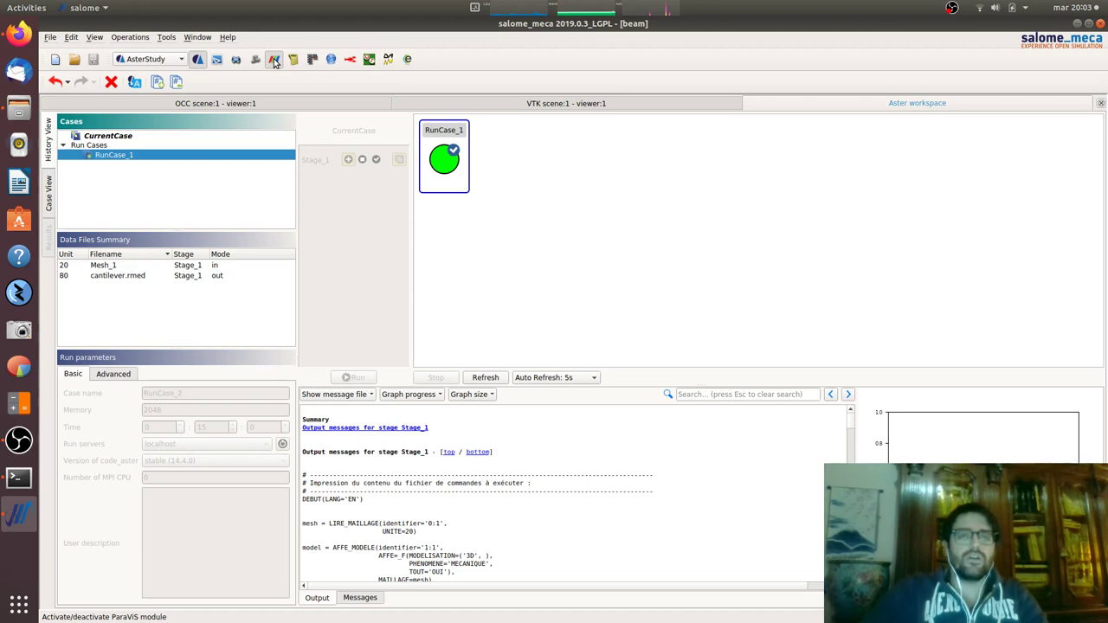
Switch to the ParaViS module and open cantilever.rmed from the videos folder on the Desktop.
click(273, 59)
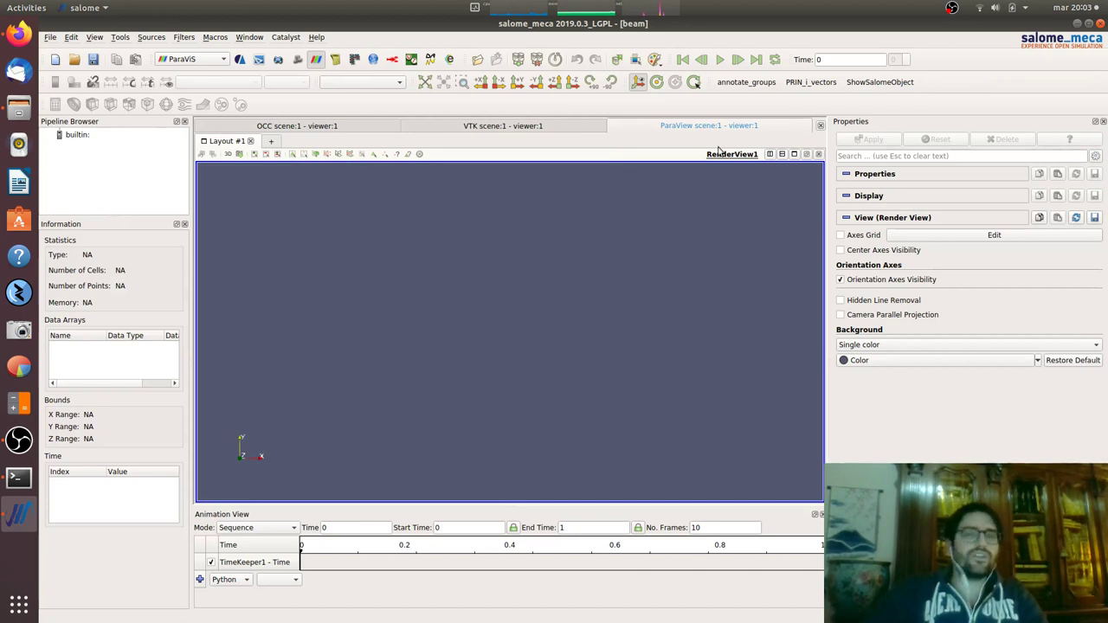
right_click(931, 107)
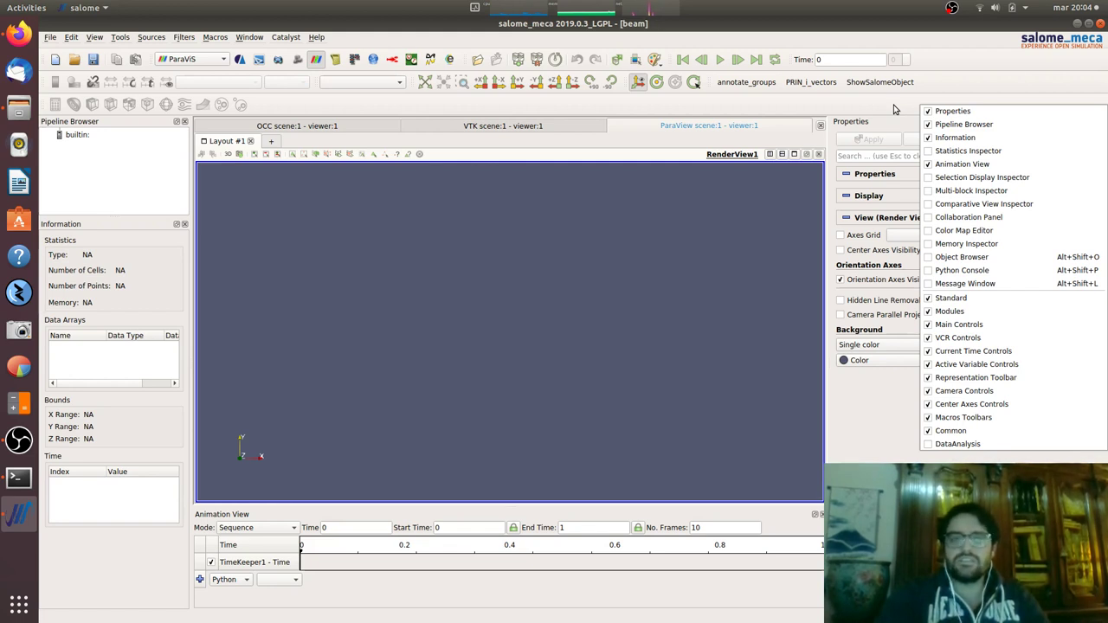
click(748, 105)
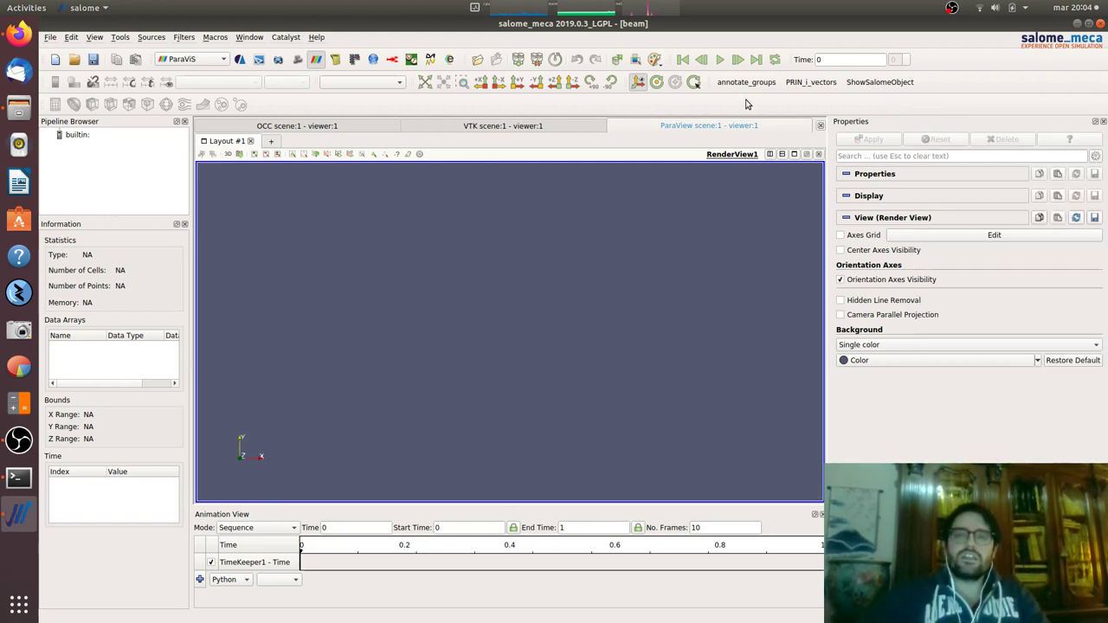
right_click(79, 164)
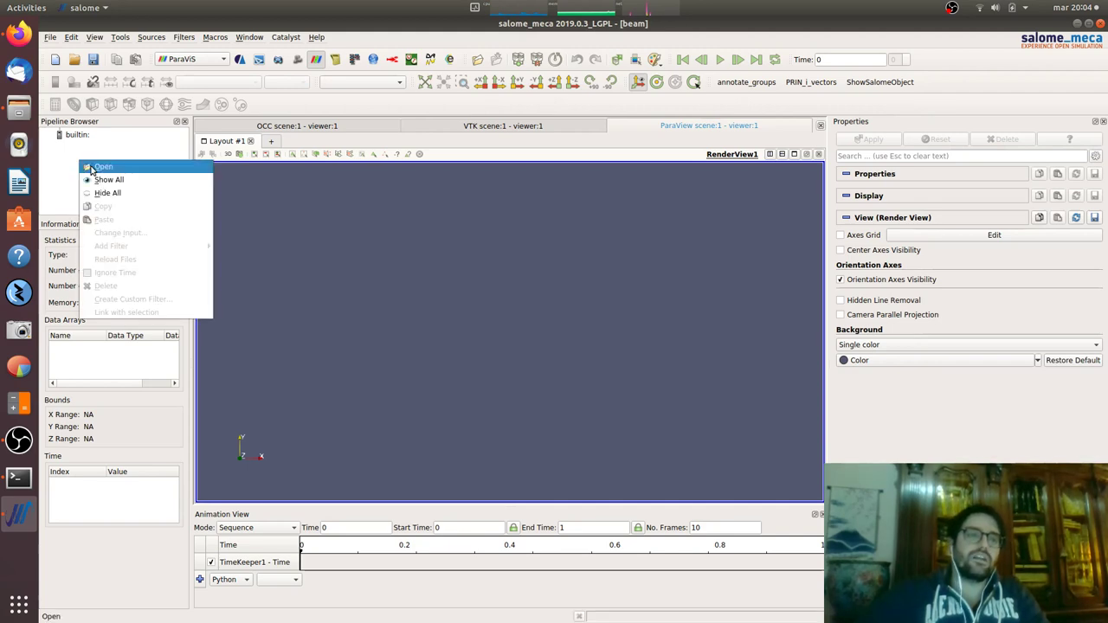
click(90, 168)
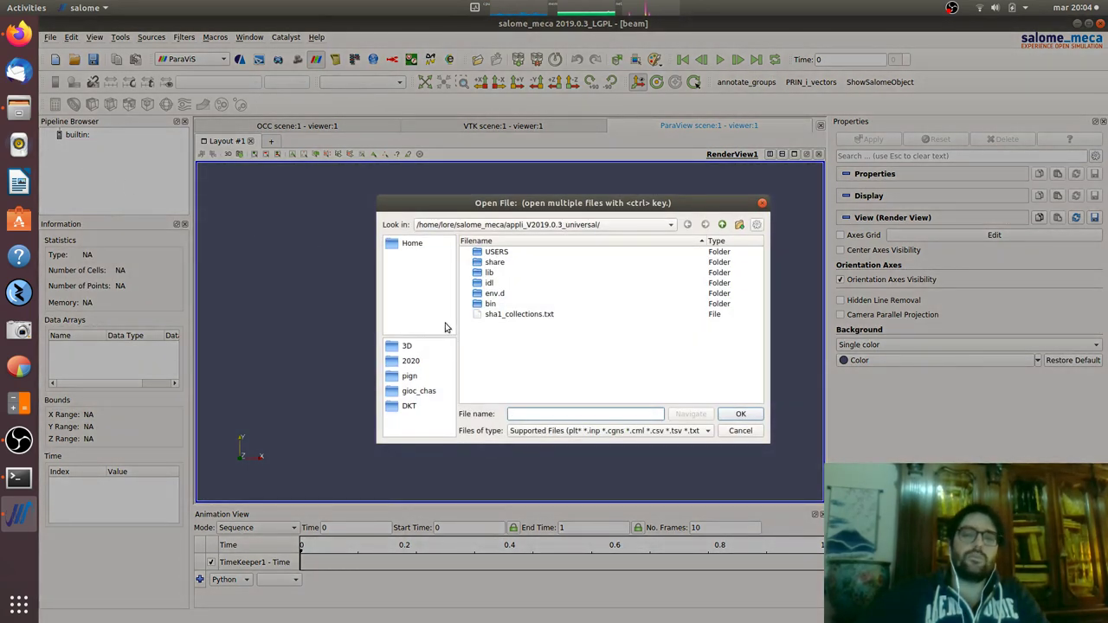
click(406, 247)
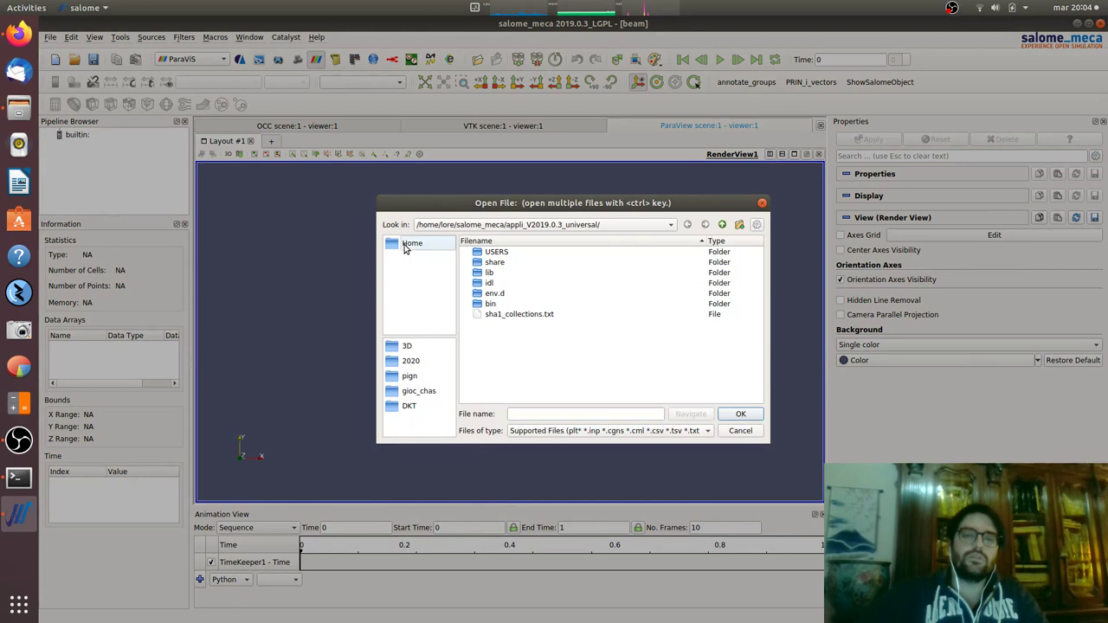
double_click(500, 392)
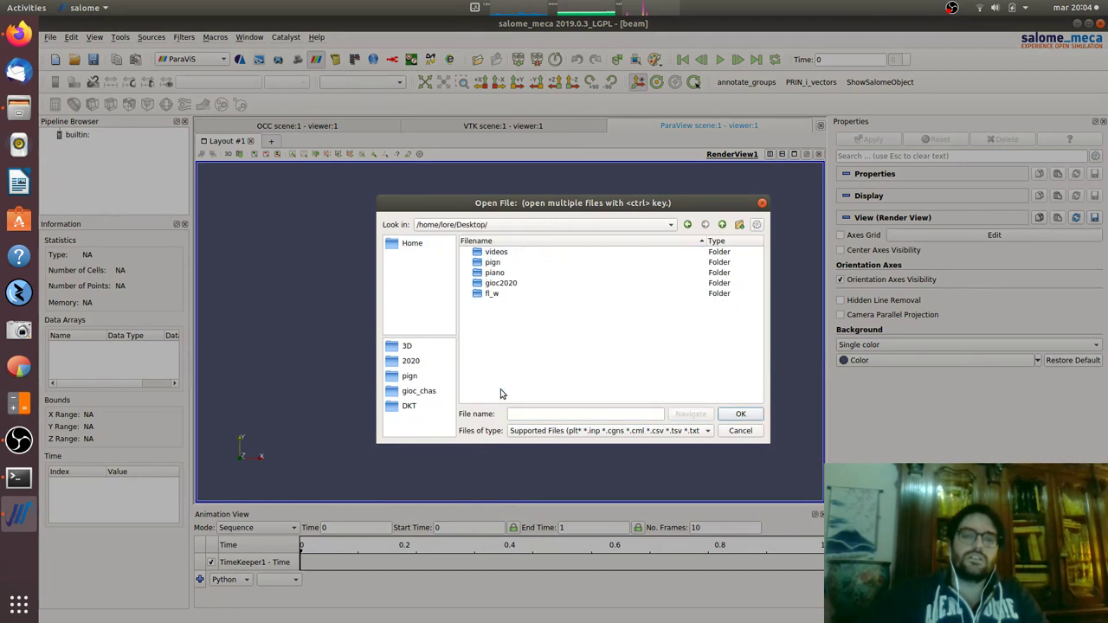
double_click(497, 251)
double_click(521, 265)
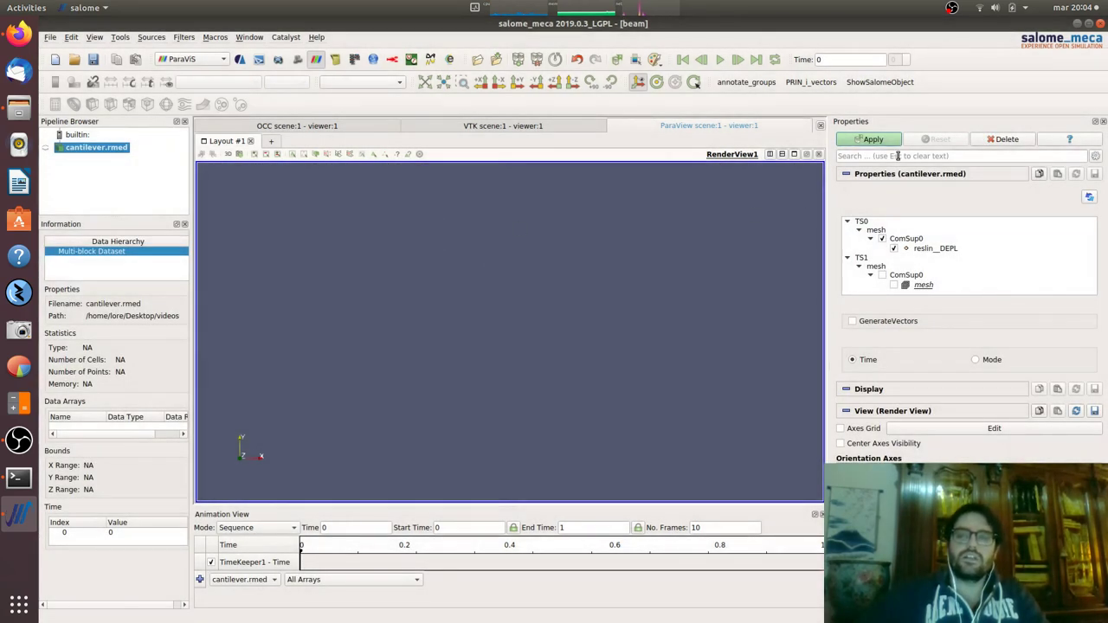
Show the loaded cantilever.rmed beam in the render view and colour it by the reslin__DEPL field.
click(47, 148)
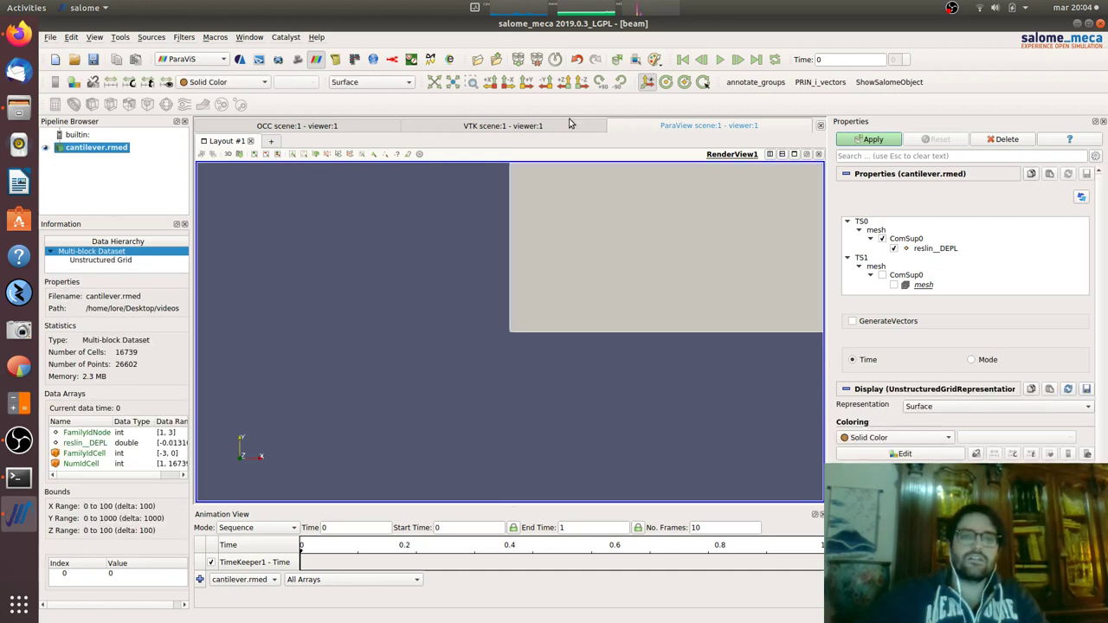
click(508, 82)
drag(554, 275, 477, 404)
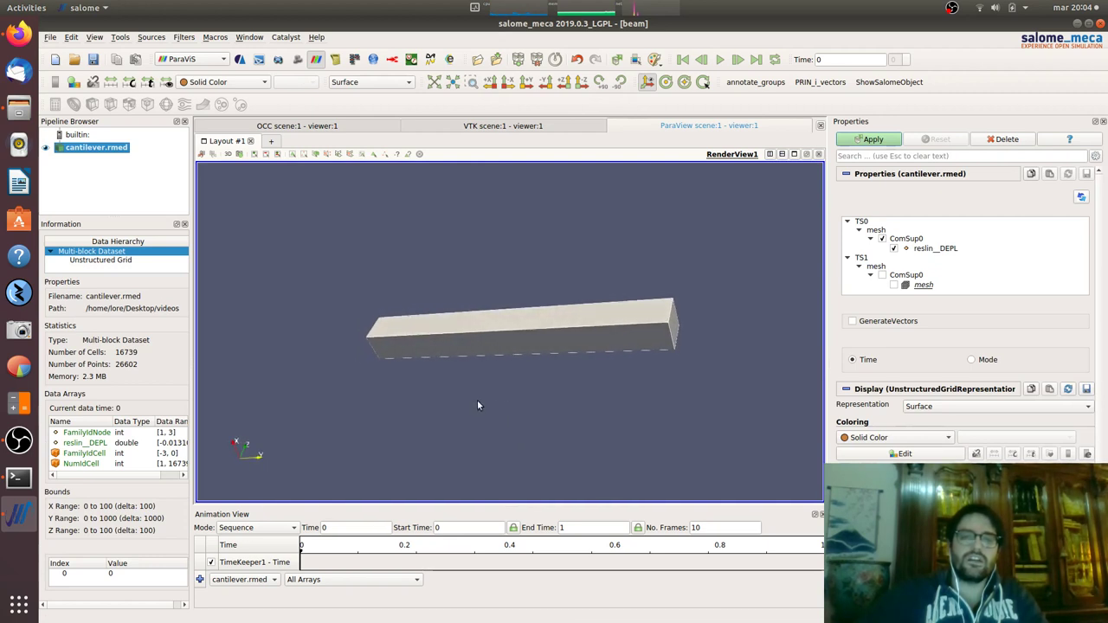
click(255, 84)
click(254, 109)
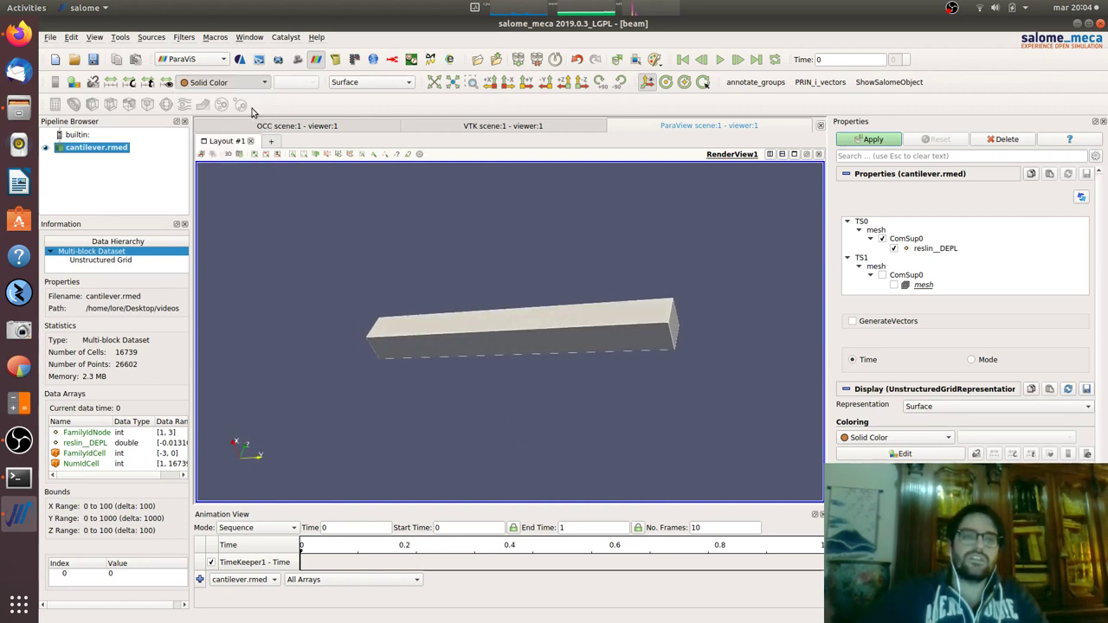
drag(407, 251, 438, 277)
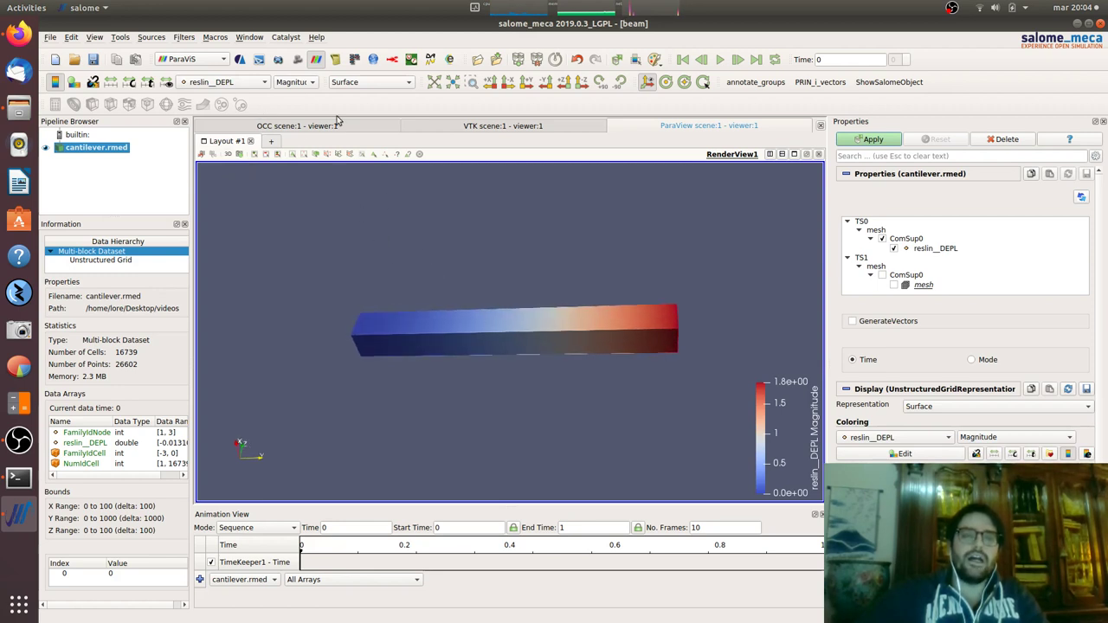
Colour the beam by the DZ component of the displacement field and inspect it from another angle.
click(295, 82)
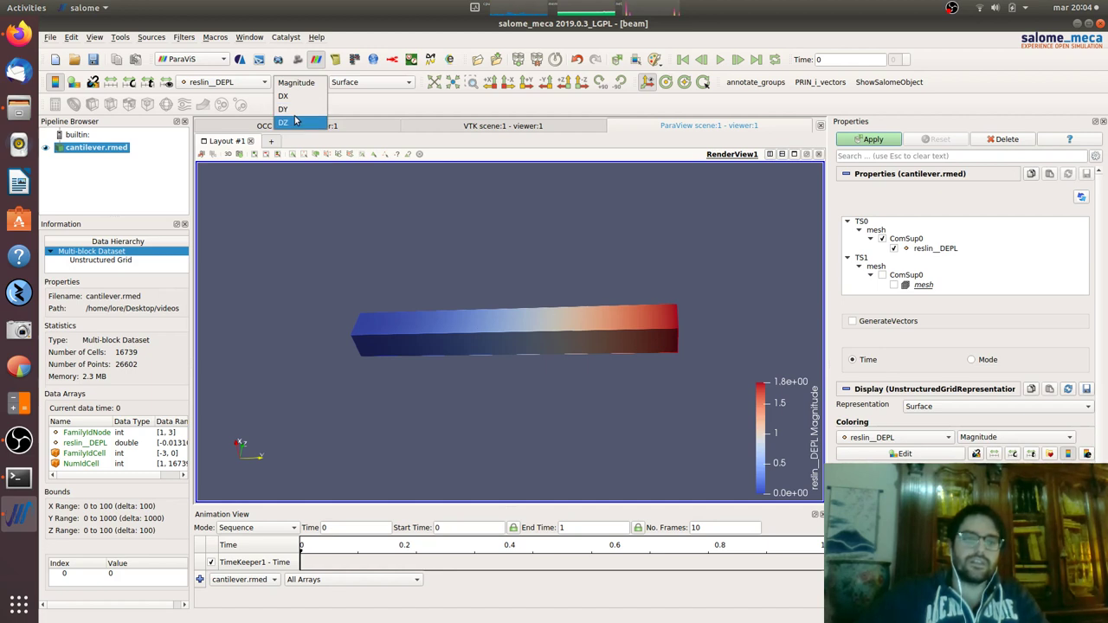
click(294, 121)
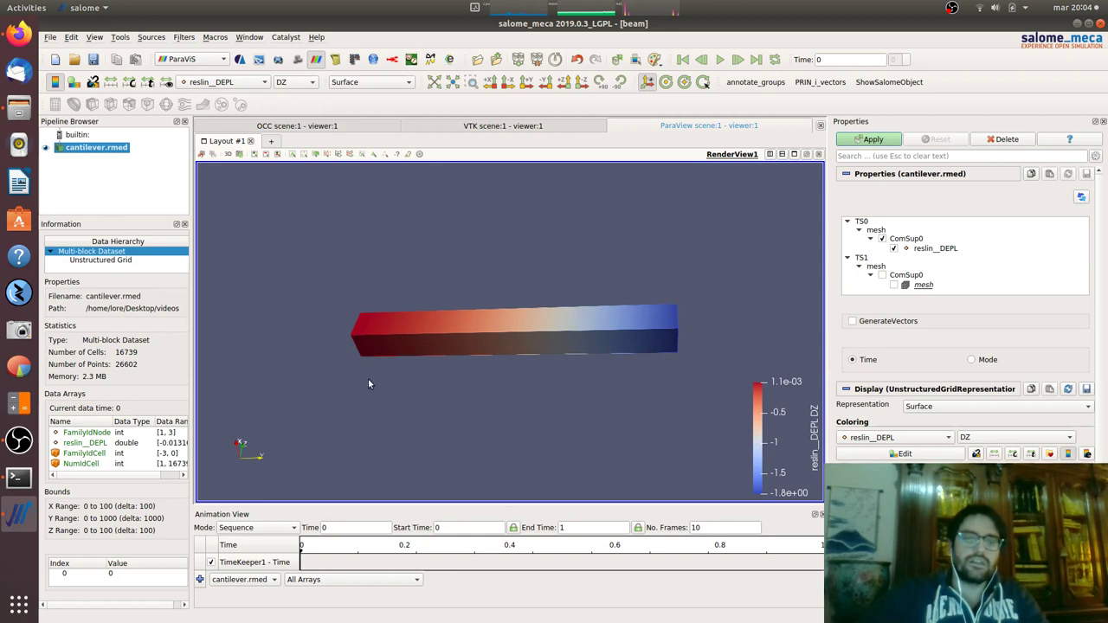
drag(368, 384, 419, 437)
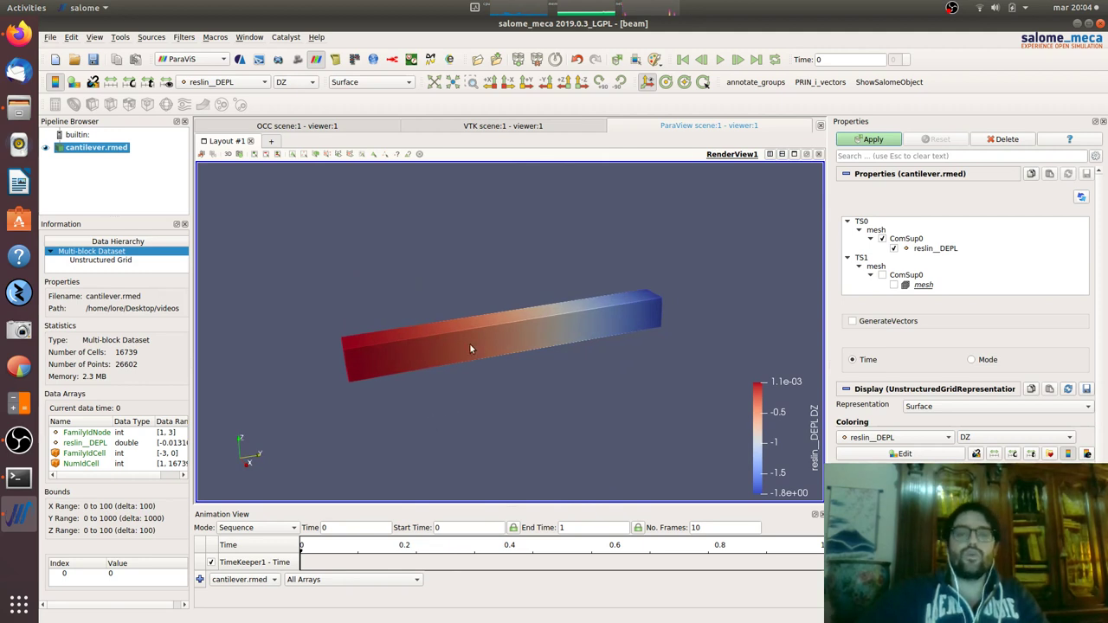
Enable GenerateVectors for cantilever.rmed and apply a Warp By Vector filter to it.
click(886, 325)
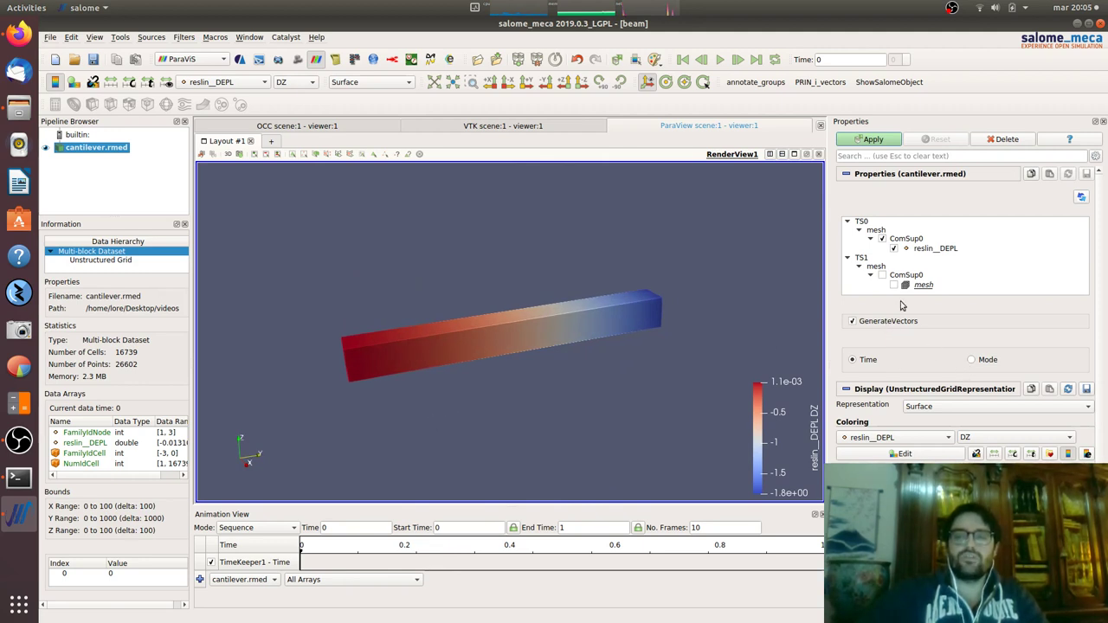
click(863, 141)
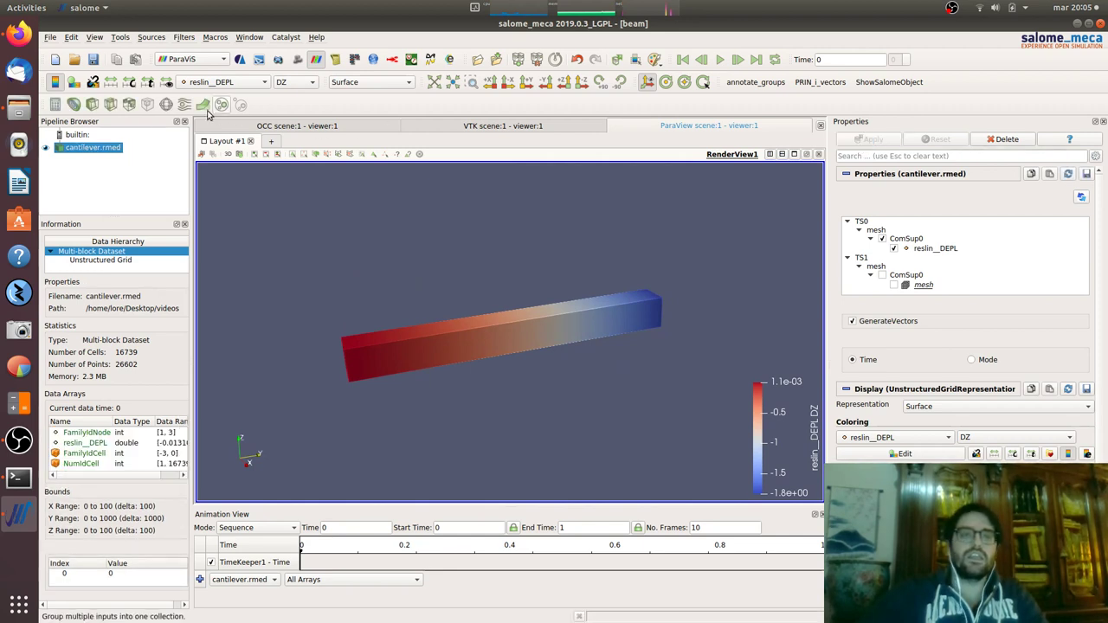
right_click(308, 112)
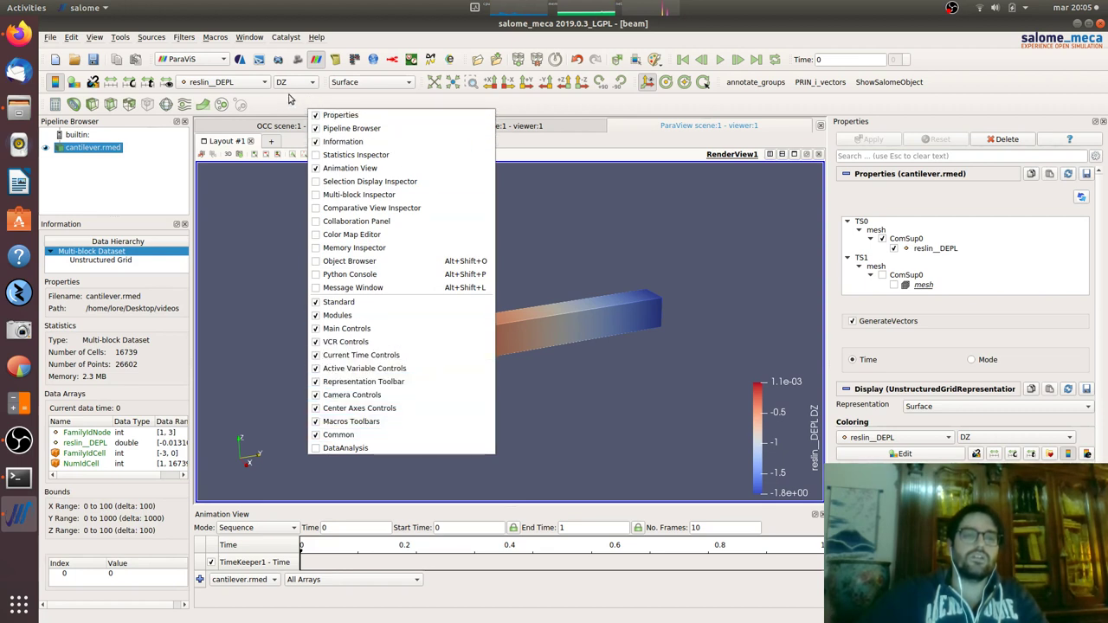
click(284, 111)
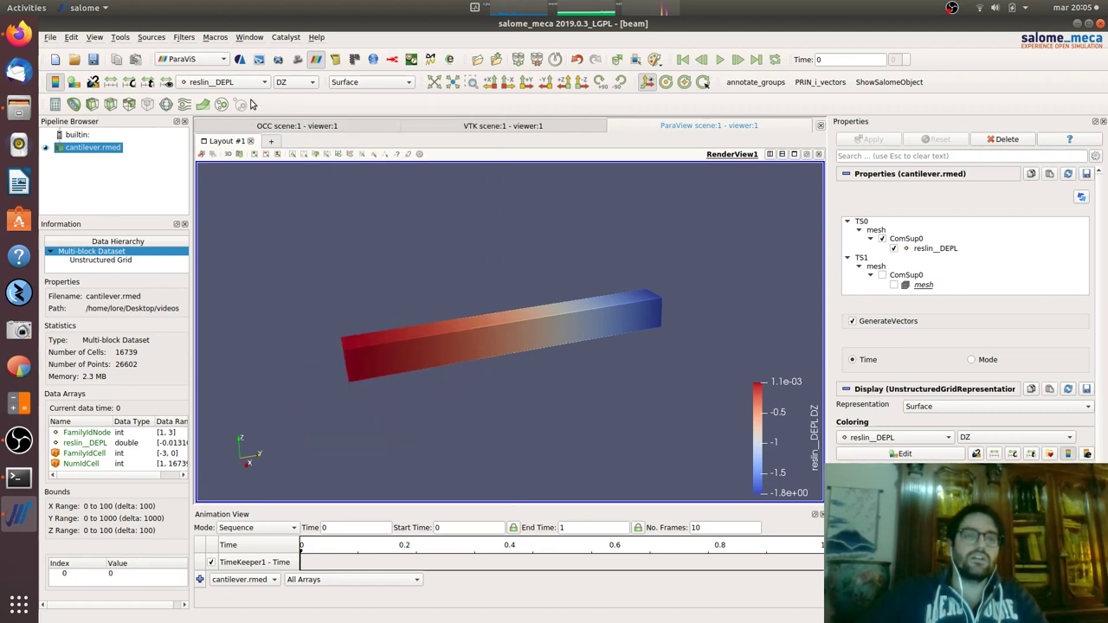
click(202, 105)
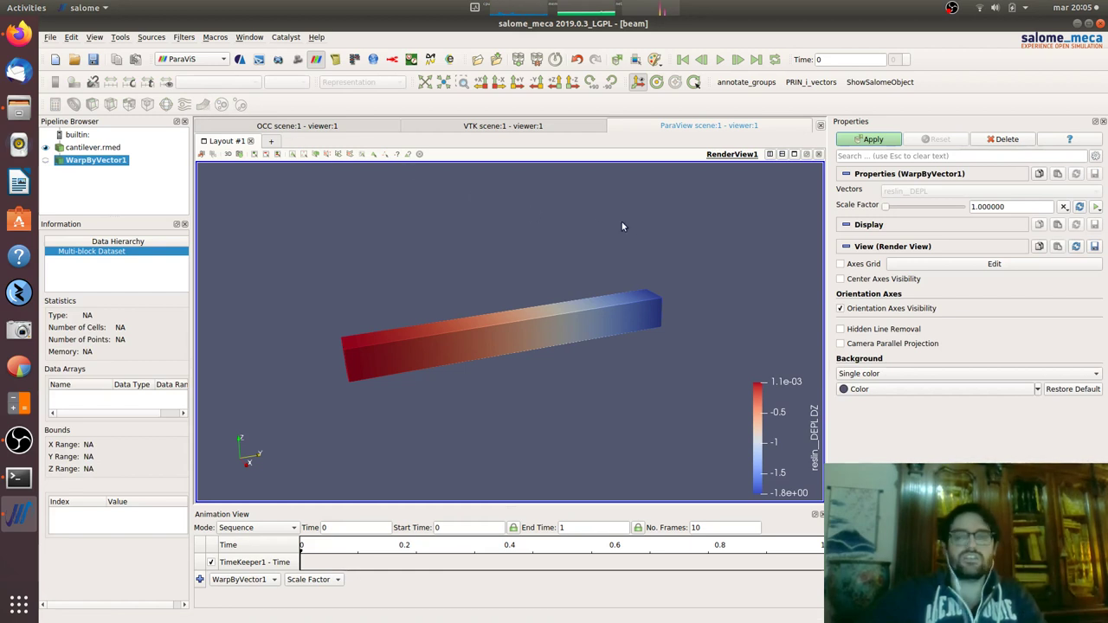
click(870, 140)
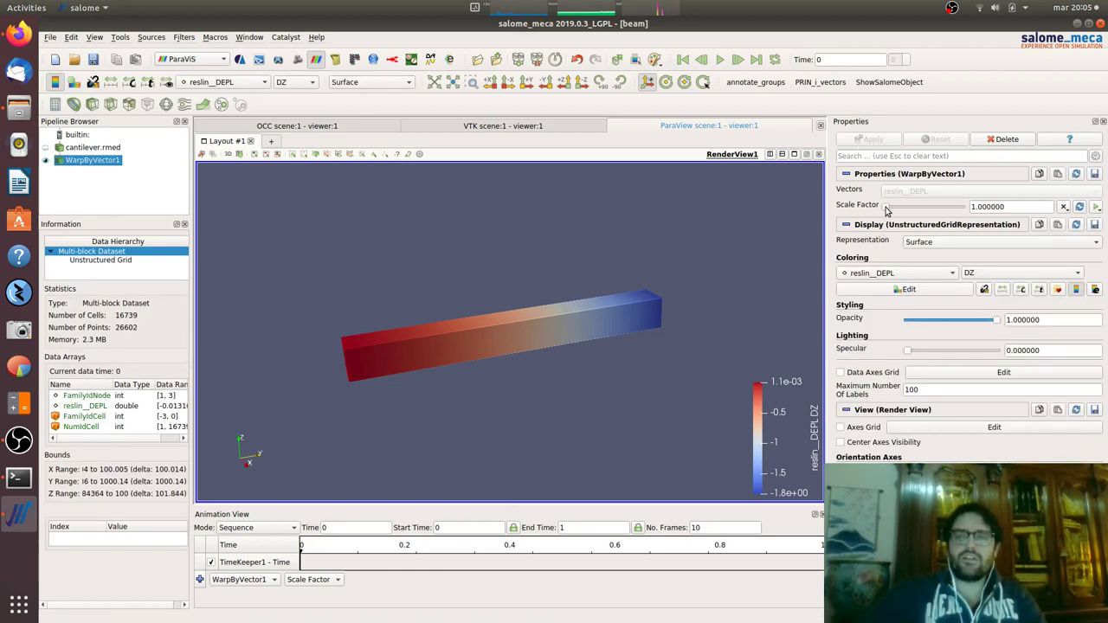
Set the Warp By Vector scale factor to about 104 and apply it to exaggerate the beam's deformed shape.
drag(885, 210, 924, 210)
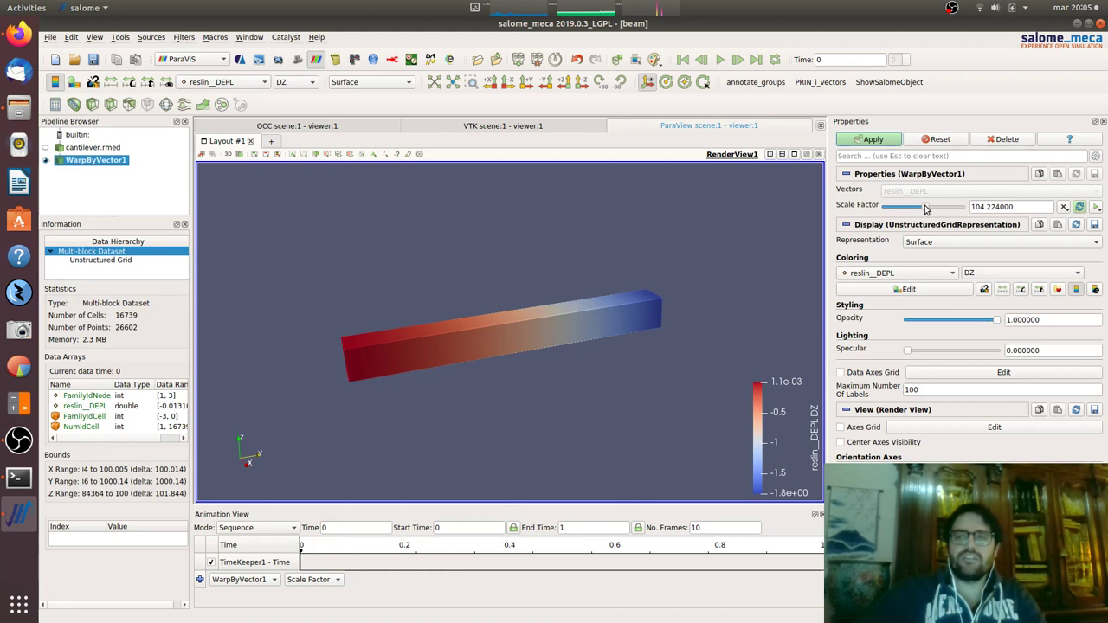
click(868, 140)
drag(574, 372, 565, 397)
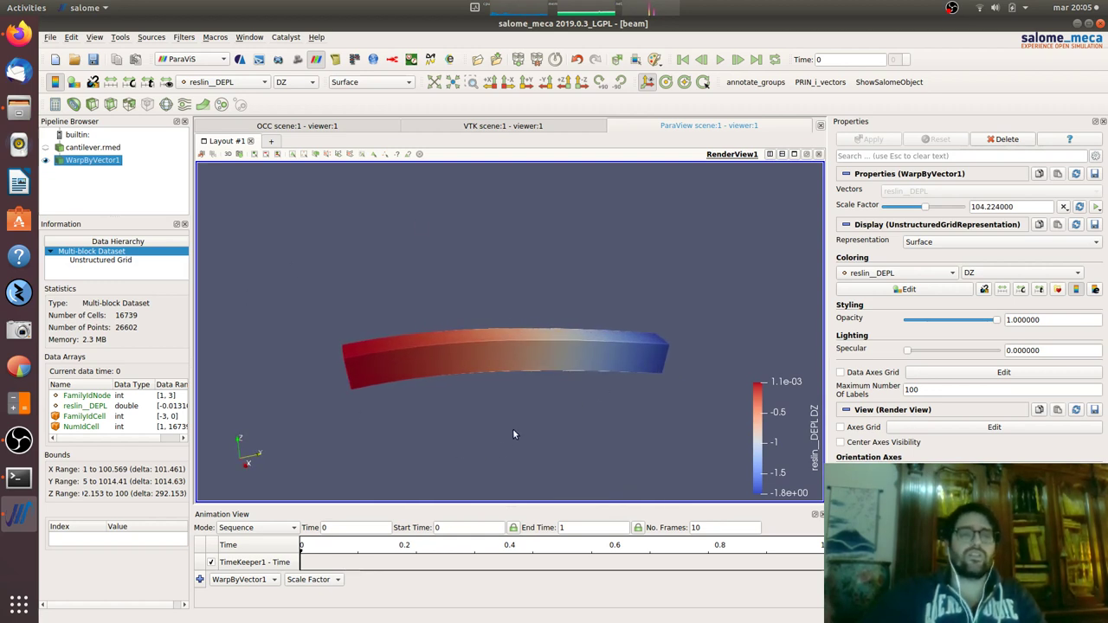